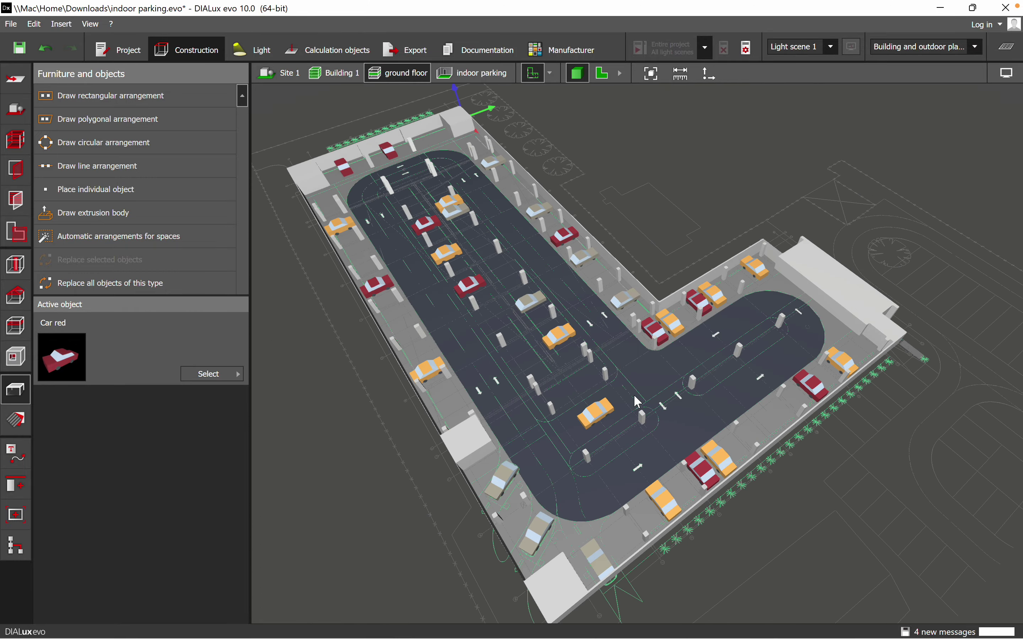
Examine the indoor parking model's layout from several 3D angles and in the floor plan.
scroll(642, 442, "up", 5)
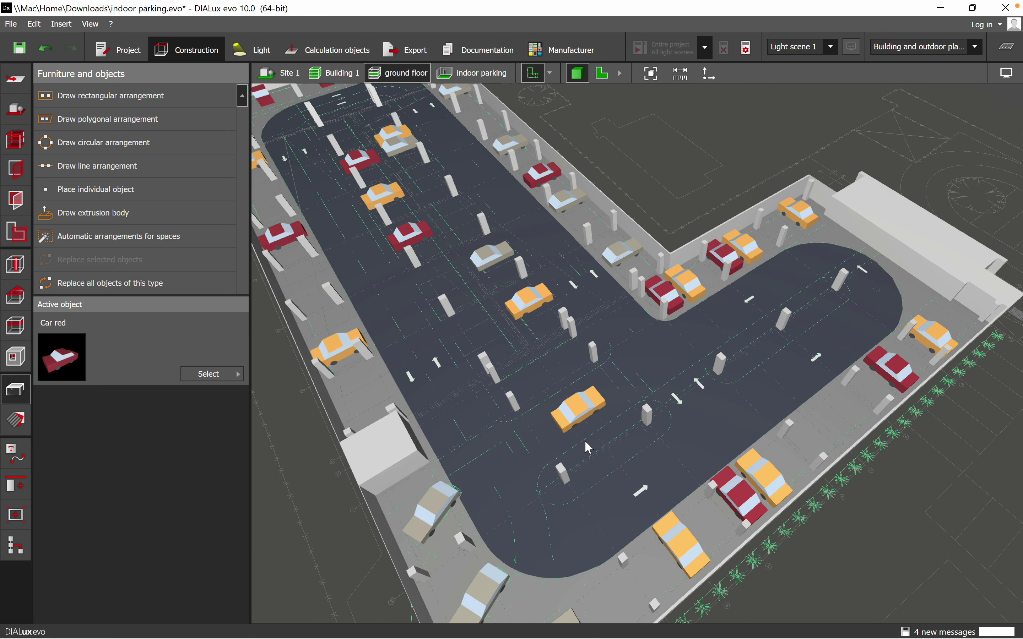
right_click_drag(581, 462, 671, 449)
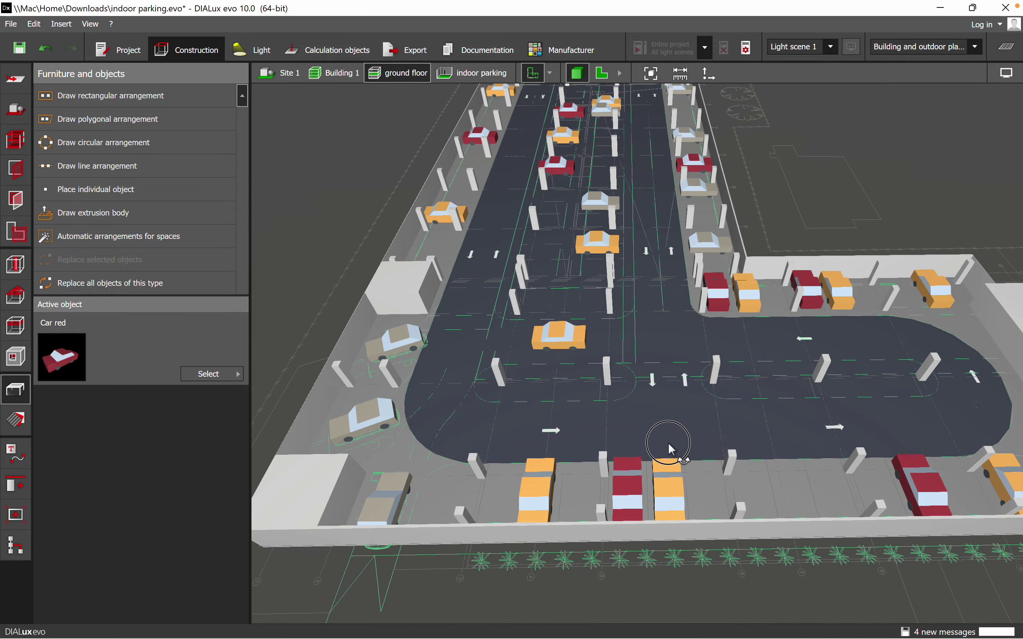
scroll(672, 413, "up", 6)
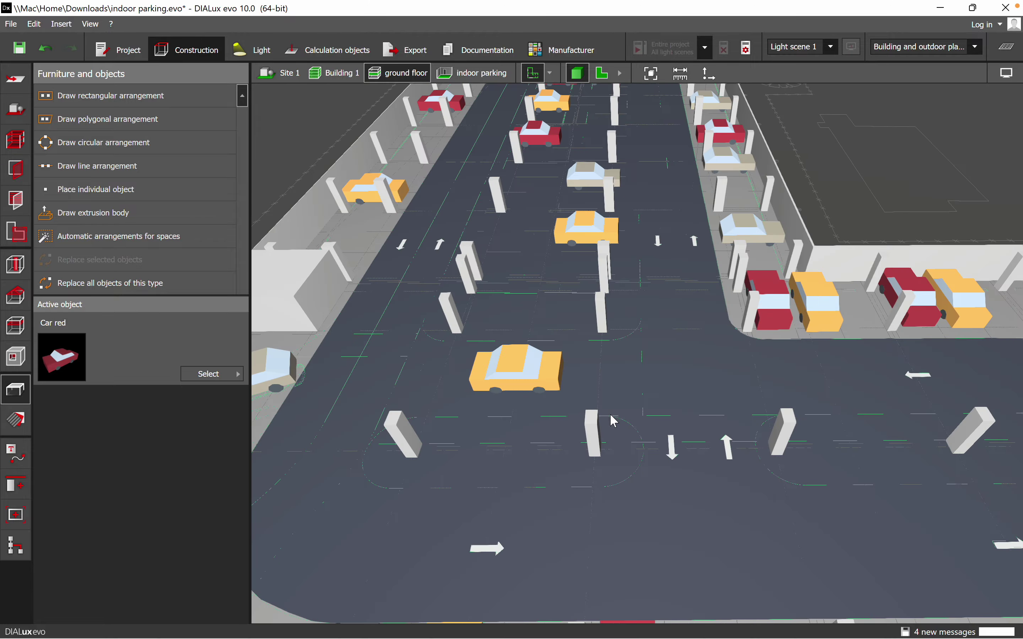
right_click_drag(611, 415, 799, 529)
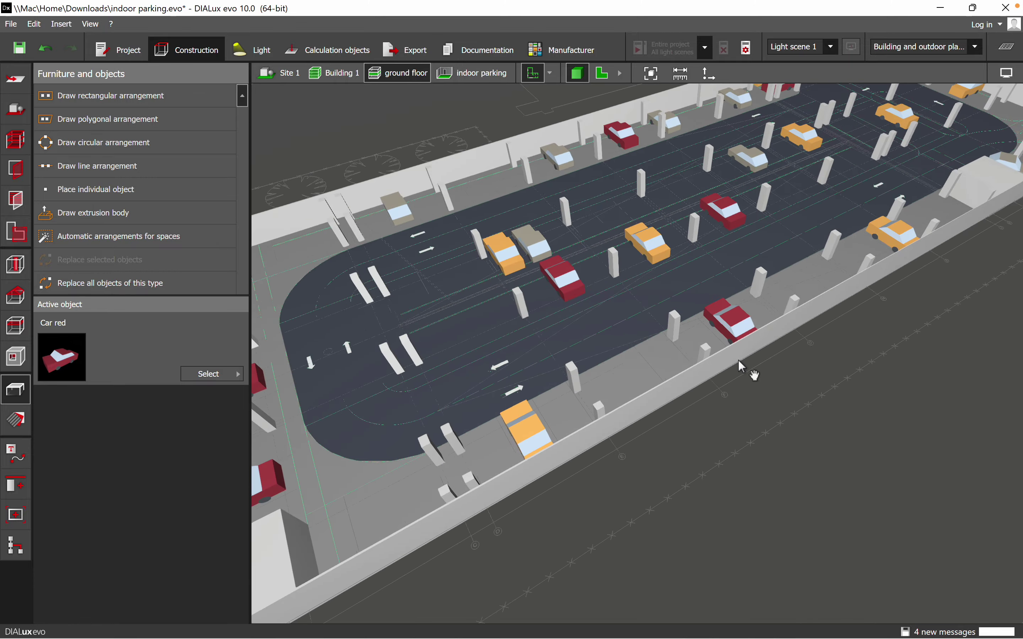
middle_click_drag(740, 366, 841, 424)
right_click_drag(784, 465, 649, 435)
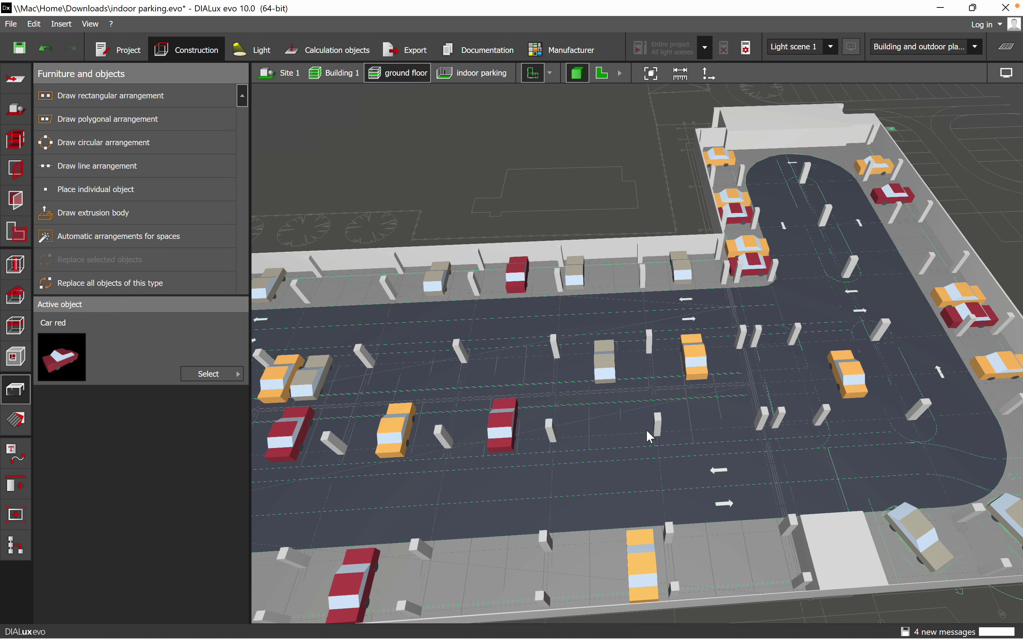
right_click_drag(734, 399, 695, 397)
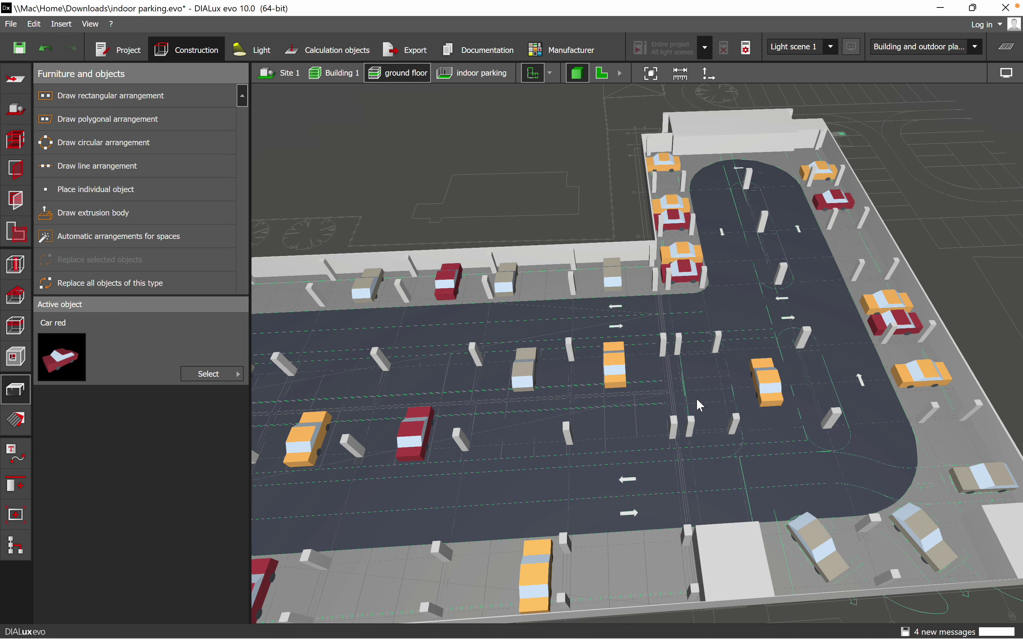
middle_click_drag(624, 379, 714, 380)
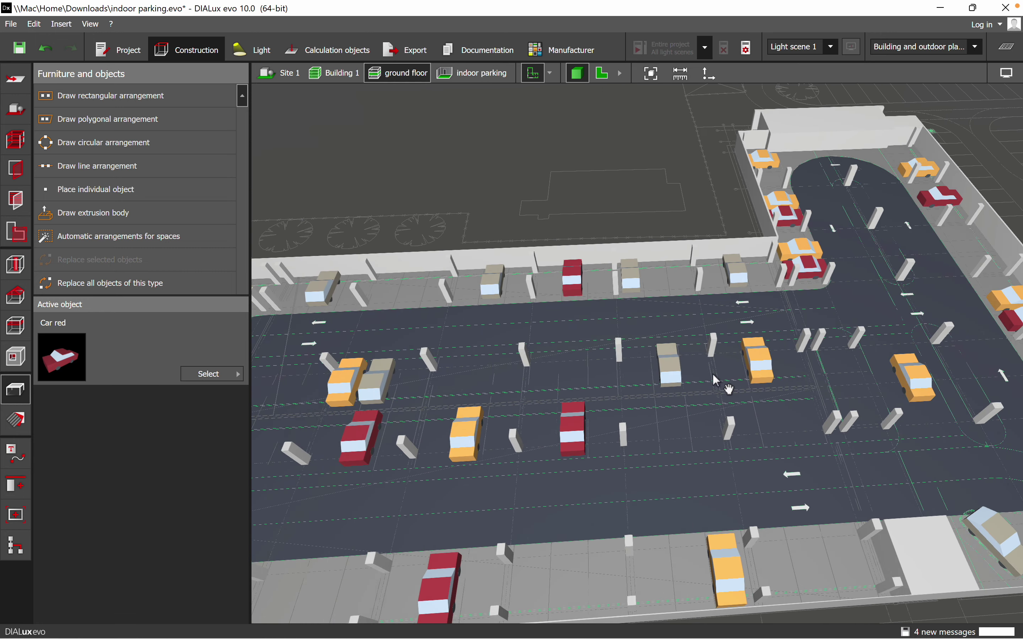
left_click(650, 74)
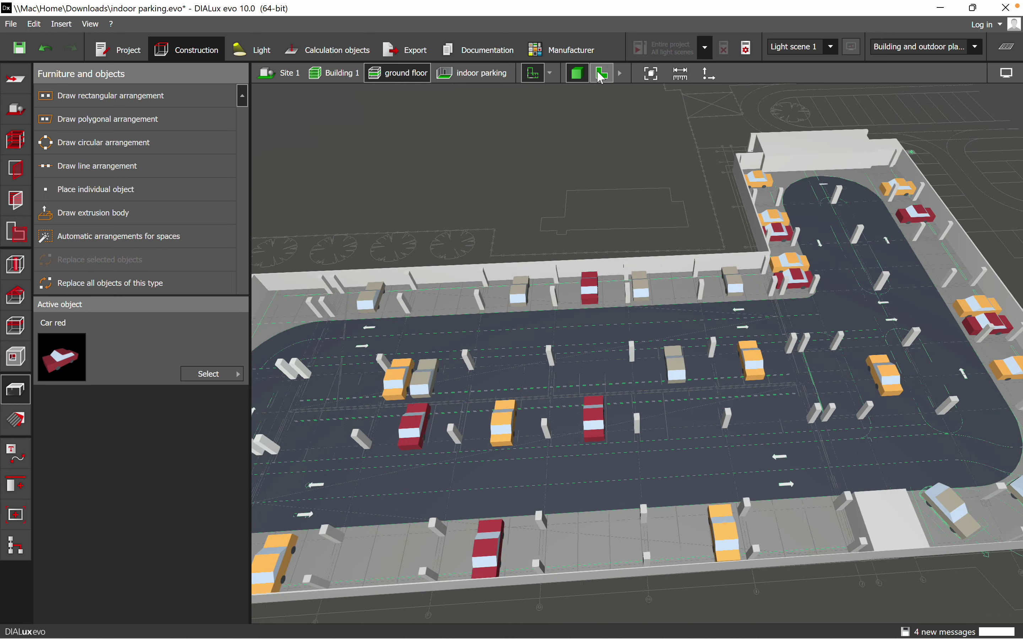
left_click(602, 73)
middle_click_drag(714, 265, 652, 278)
left_click(584, 79)
left_click(577, 73)
middle_click_drag(809, 384, 656, 418)
right_click_drag(582, 402, 706, 345)
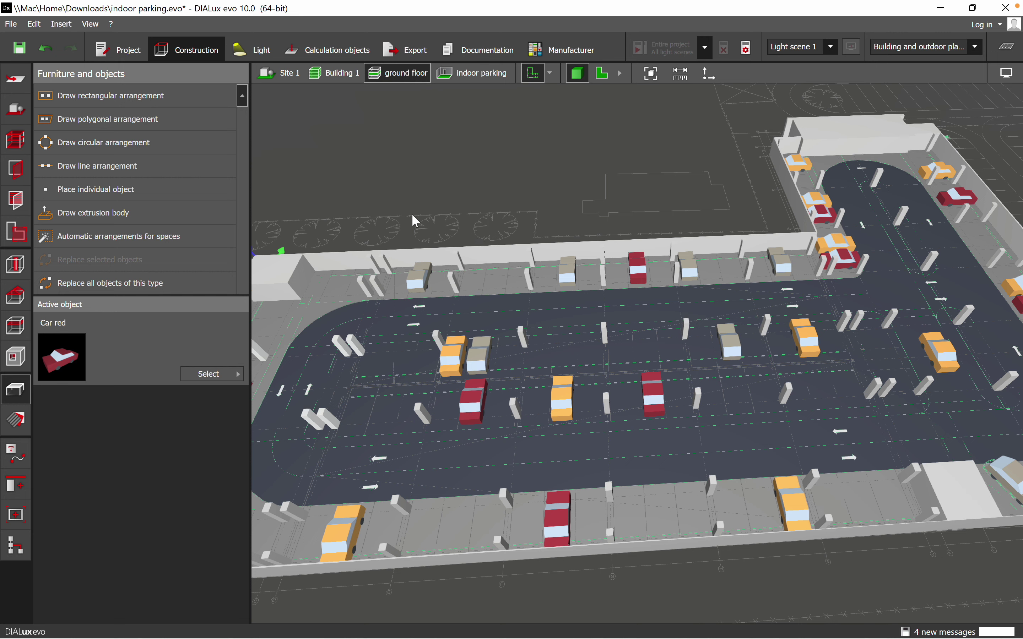
Open the Philips luminaire catalogue for the lighting design.
left_click(265, 59)
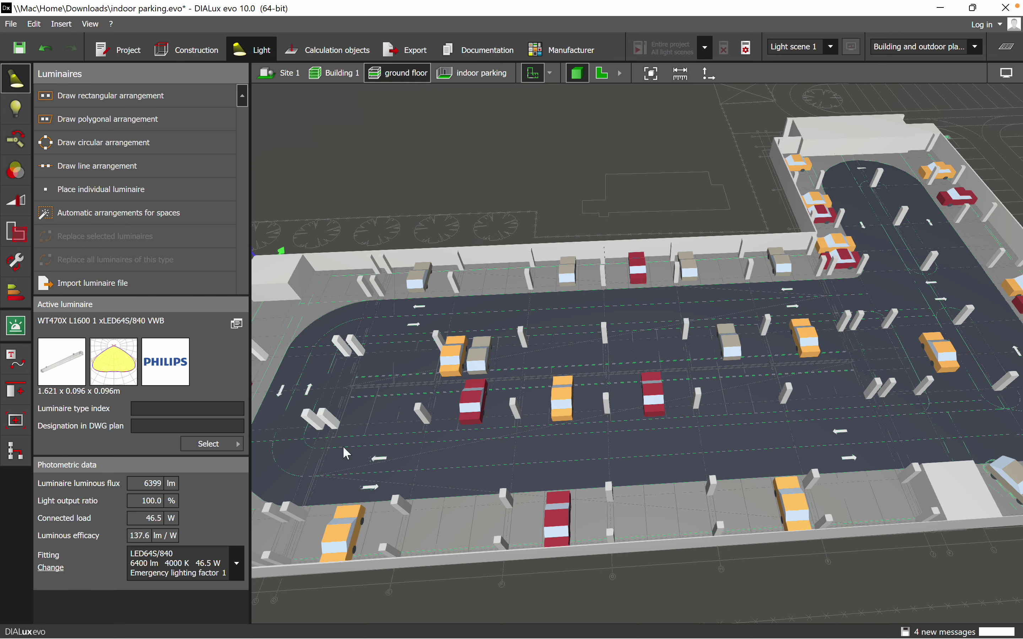
left_click(213, 448)
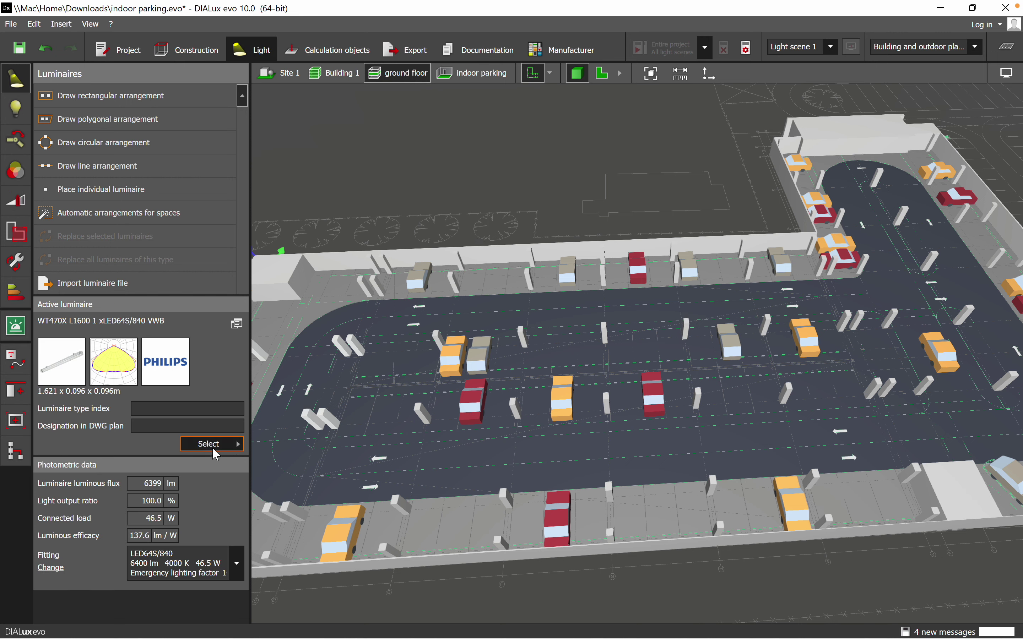
left_click(418, 144)
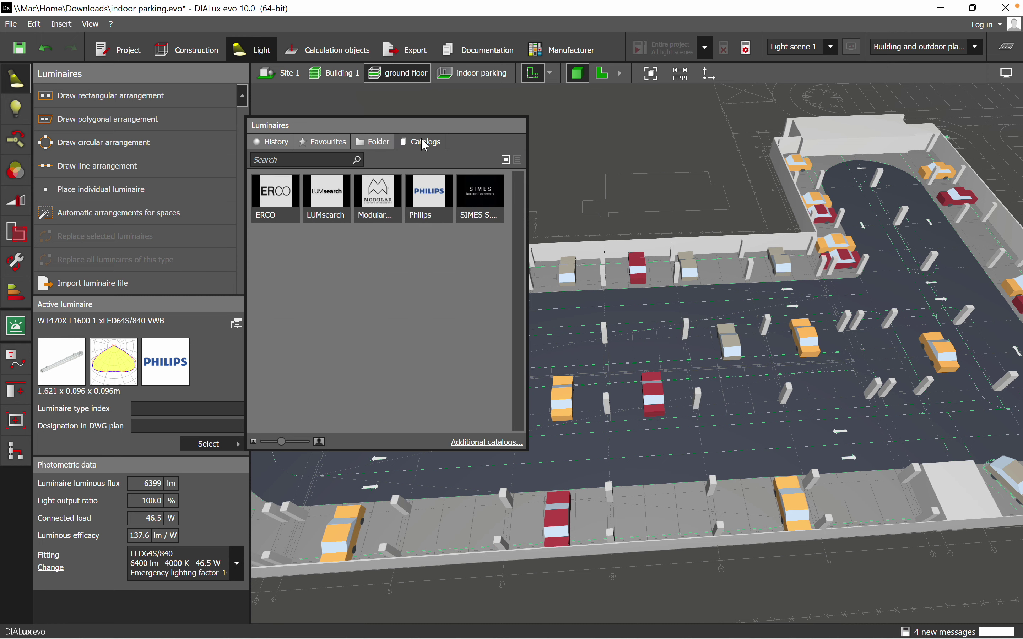
left_click(413, 213)
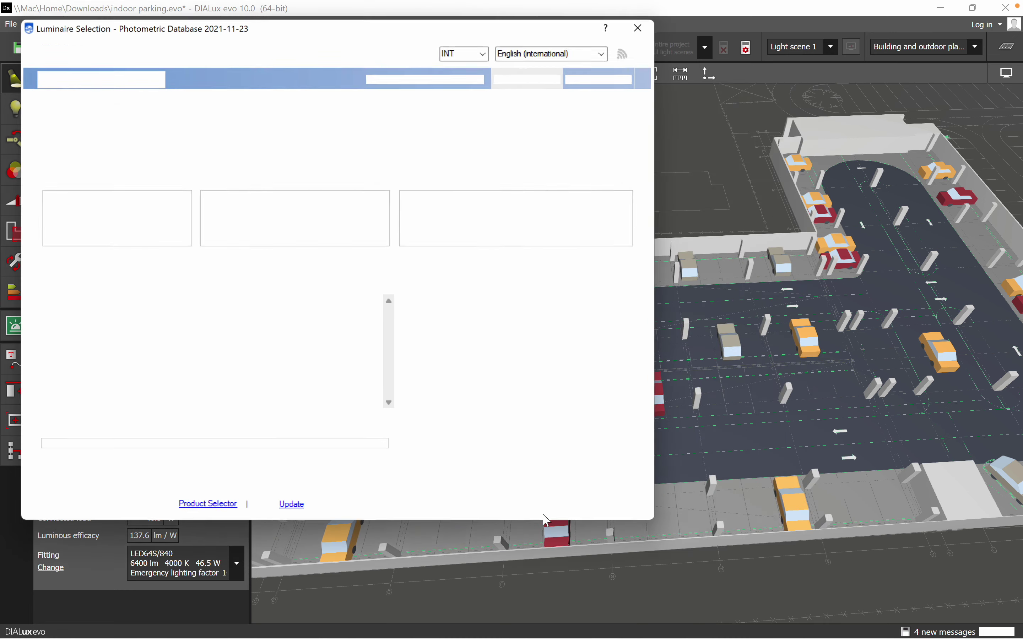
left_click_drag(356, 32, 512, 61)
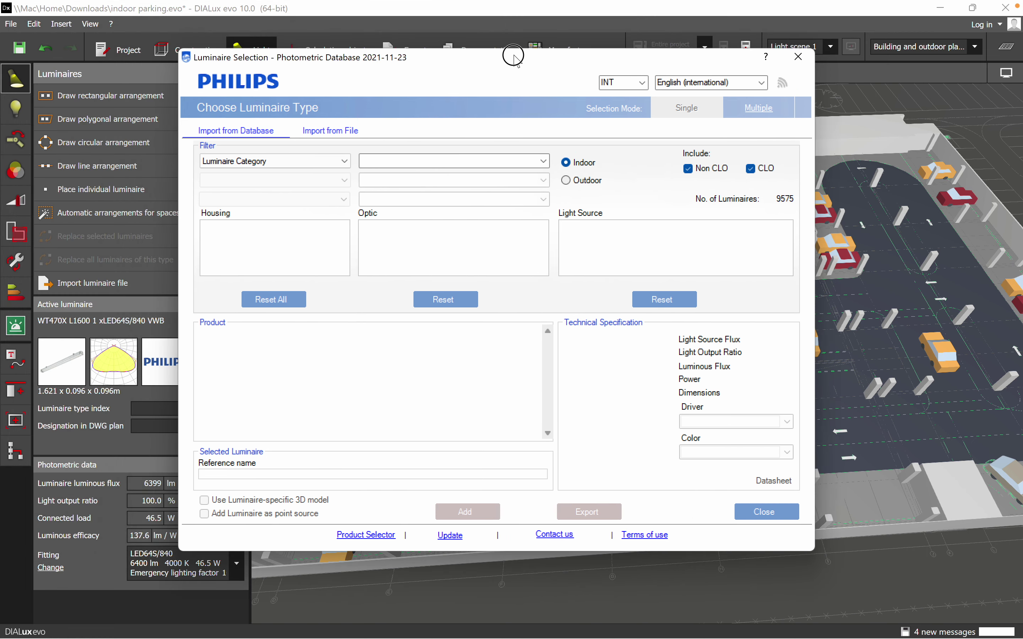
Filter the luminaires by category Waterproof and cleanroom and family name Pacific LED Green Parking.
left_click(544, 160)
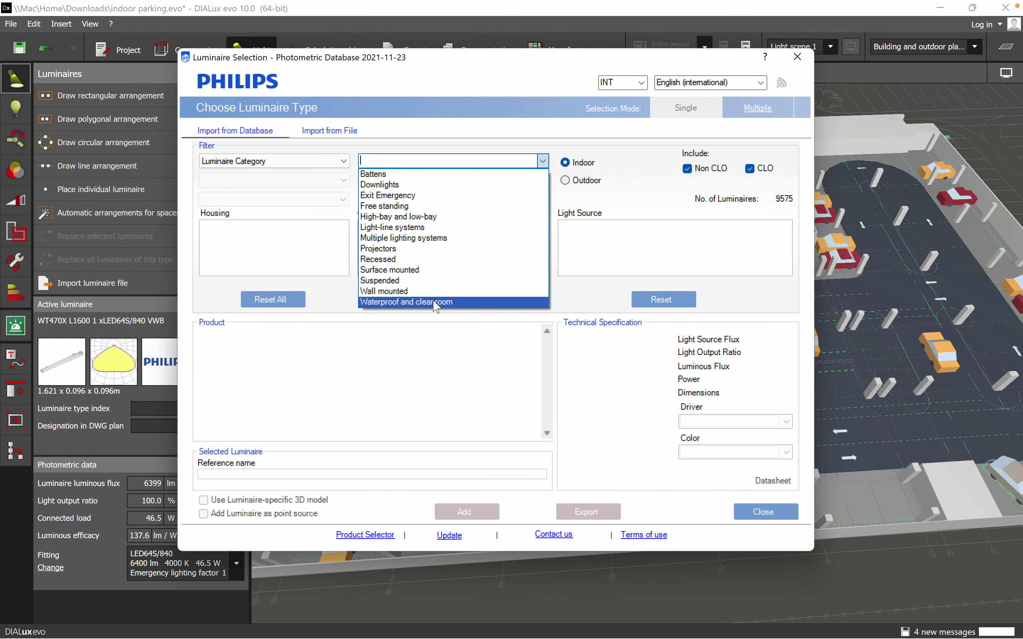
left_click(479, 310)
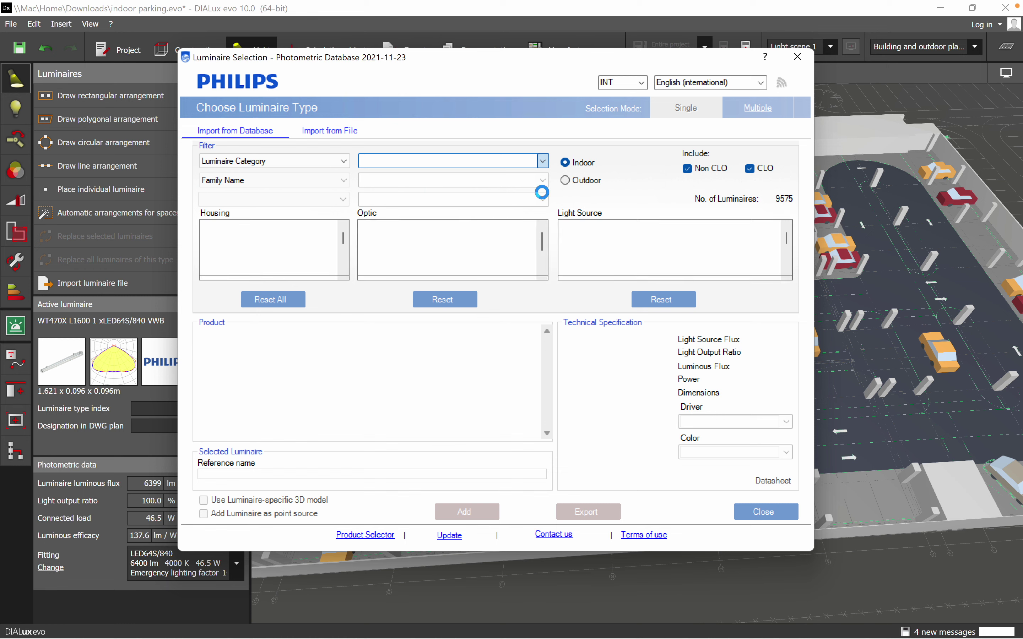
left_click(542, 180)
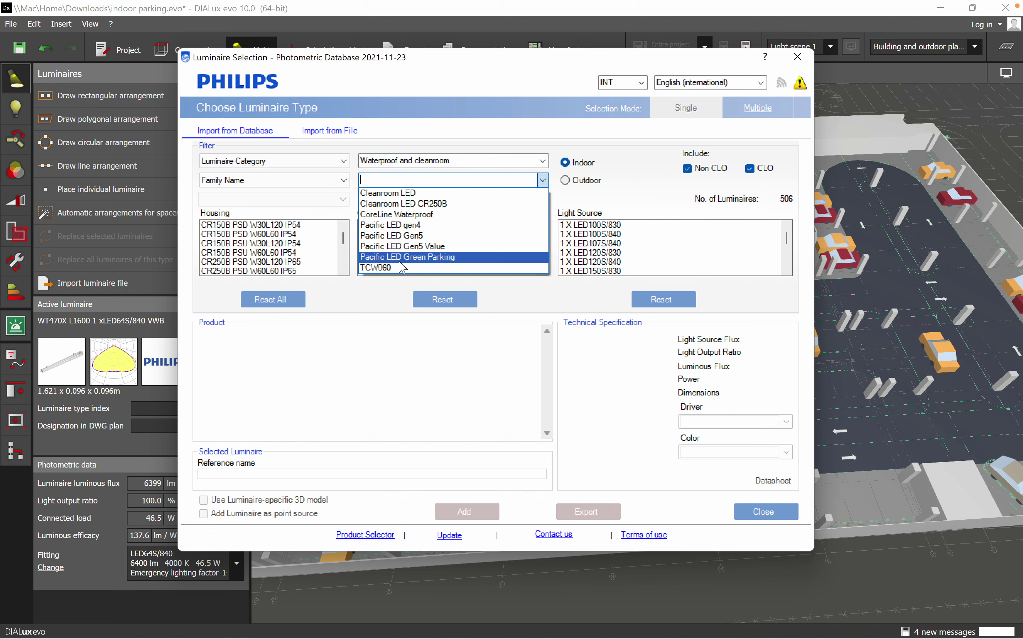
left_click(455, 260)
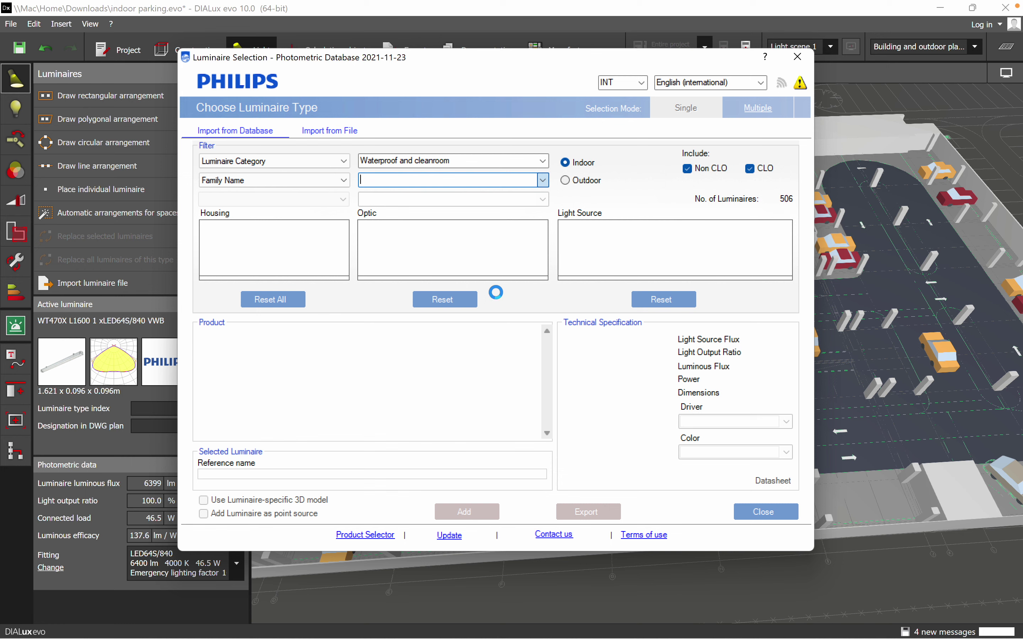
Add the WT470X L1600 luminaire with VWB optic and 1 X LED64S/840 light source, and close the catalogue without saving the project.
left_click(230, 234)
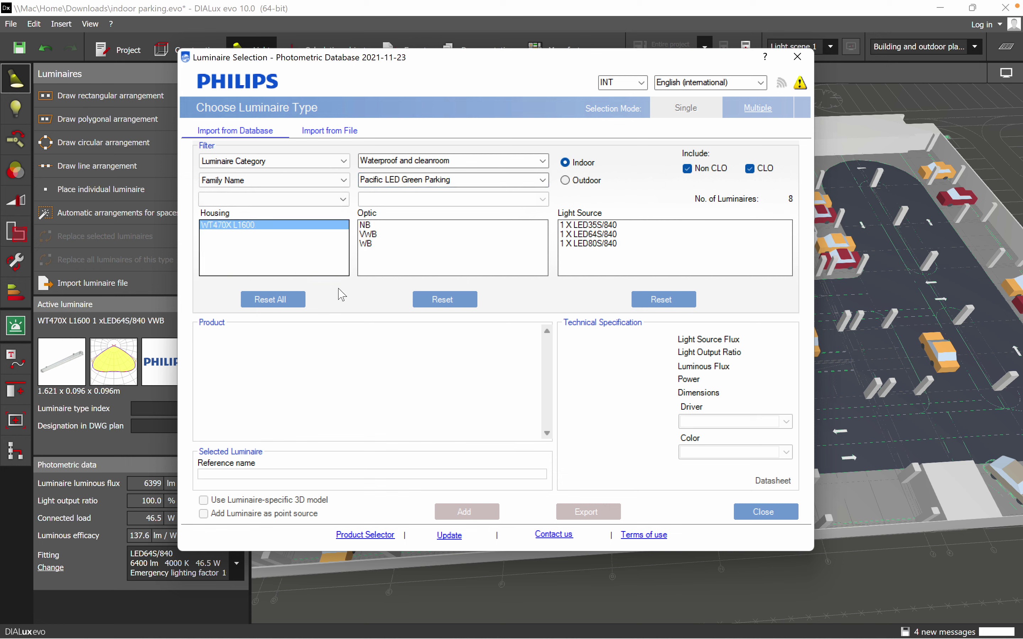
left_click(384, 237)
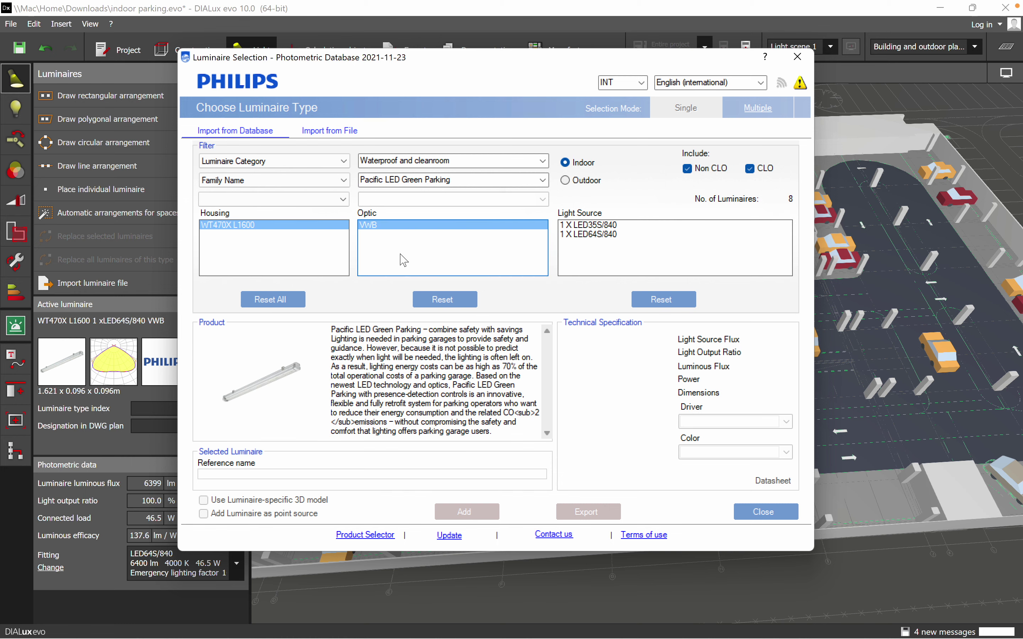
left_click(588, 237)
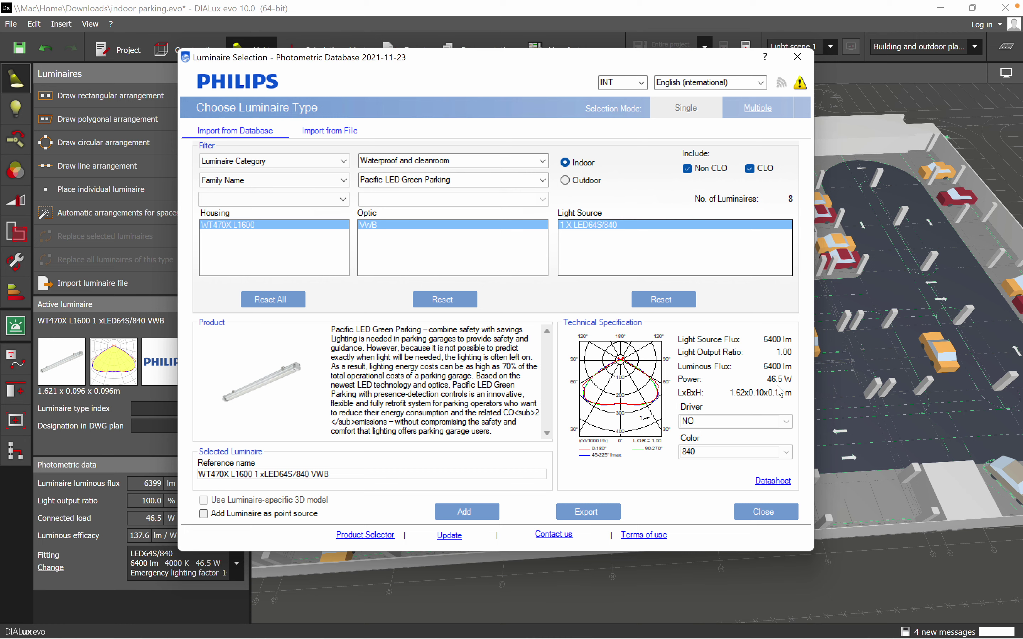
left_click(465, 512)
left_click(484, 514)
left_click(767, 513)
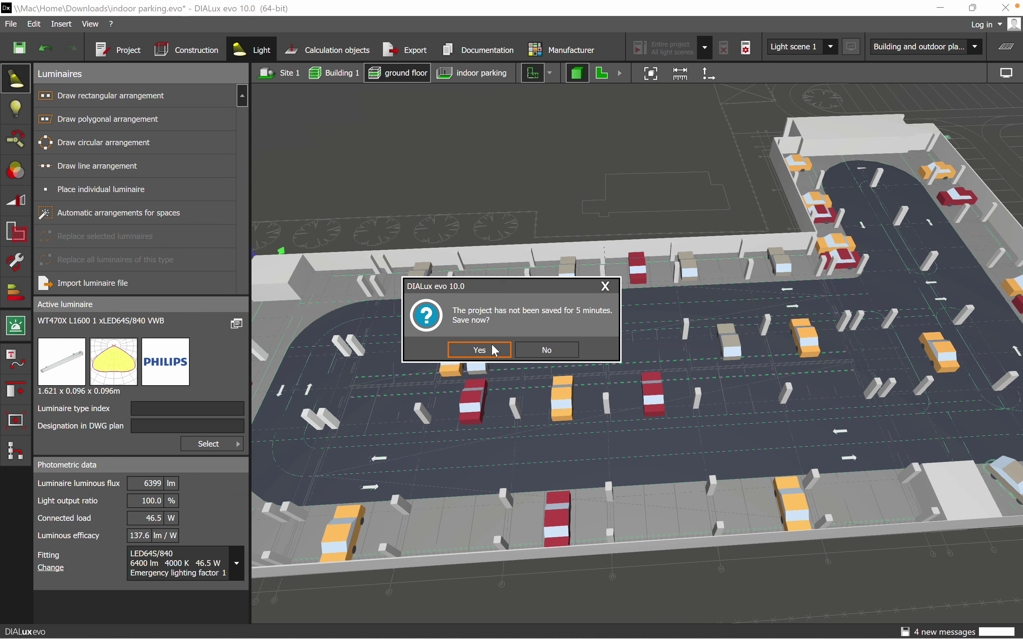
left_click(545, 351)
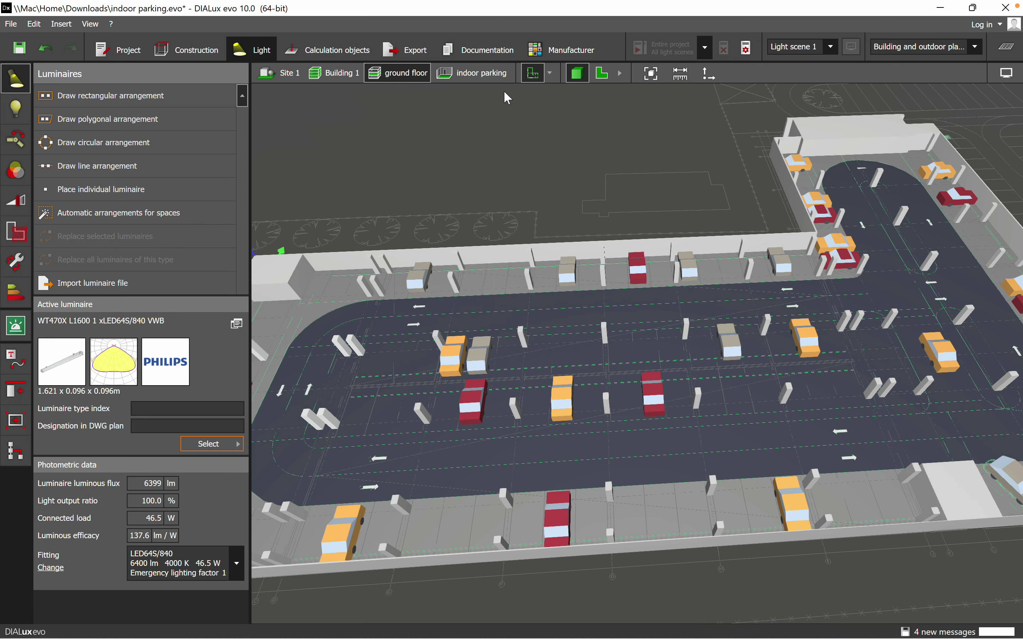
Draw a horizontal luminaire line arrangement about 61 m long in plan view, along the inner edge of the upper parking row.
left_click(602, 73)
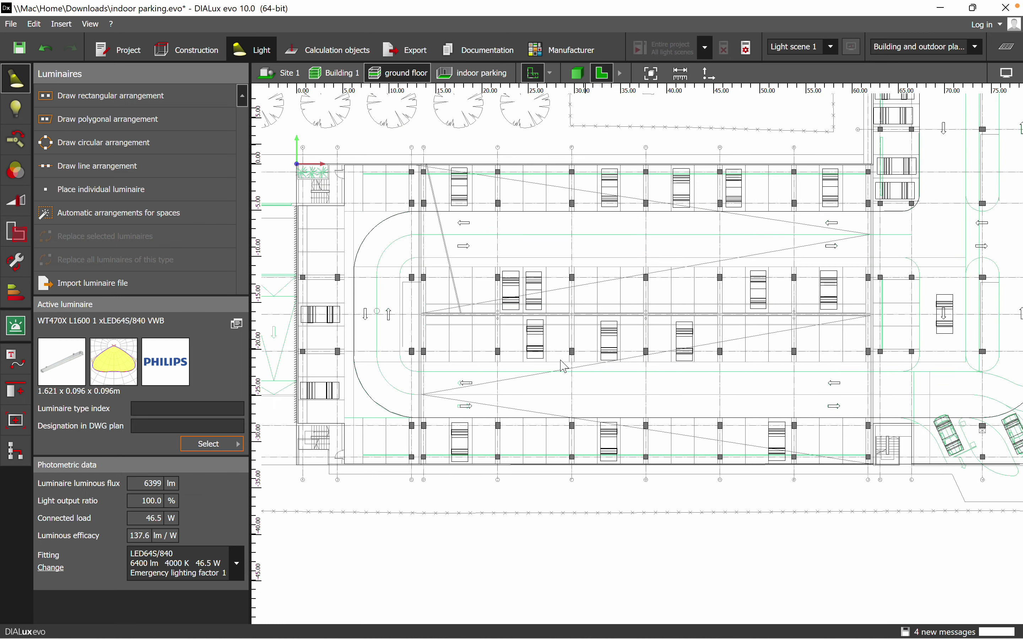
middle_click_drag(477, 317, 499, 370)
scroll(498, 368, "up", 3)
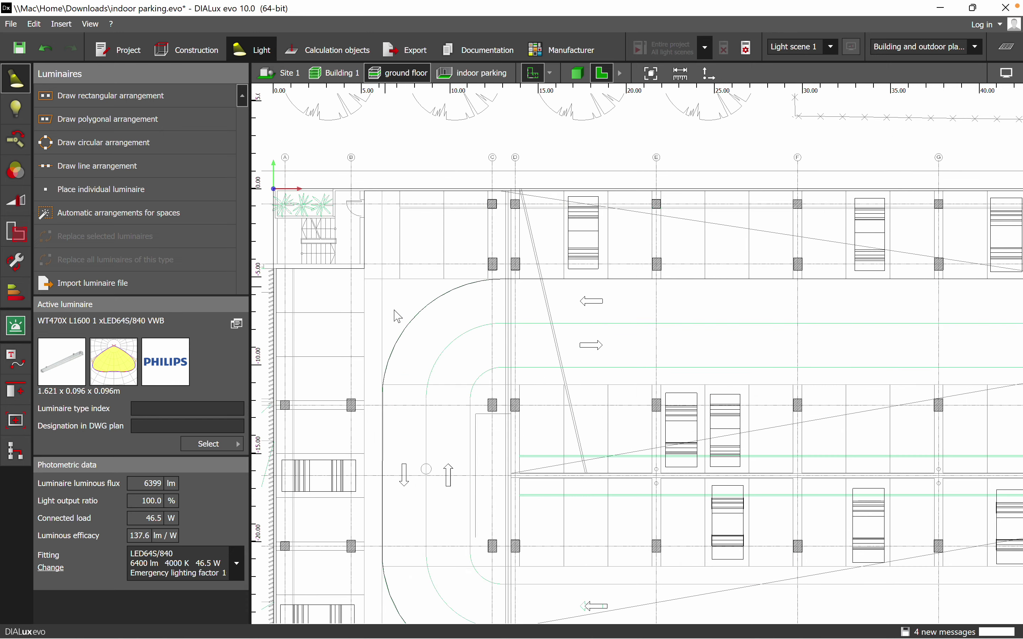
middle_click_drag(635, 332, 577, 362)
scroll(550, 324, "down", 1)
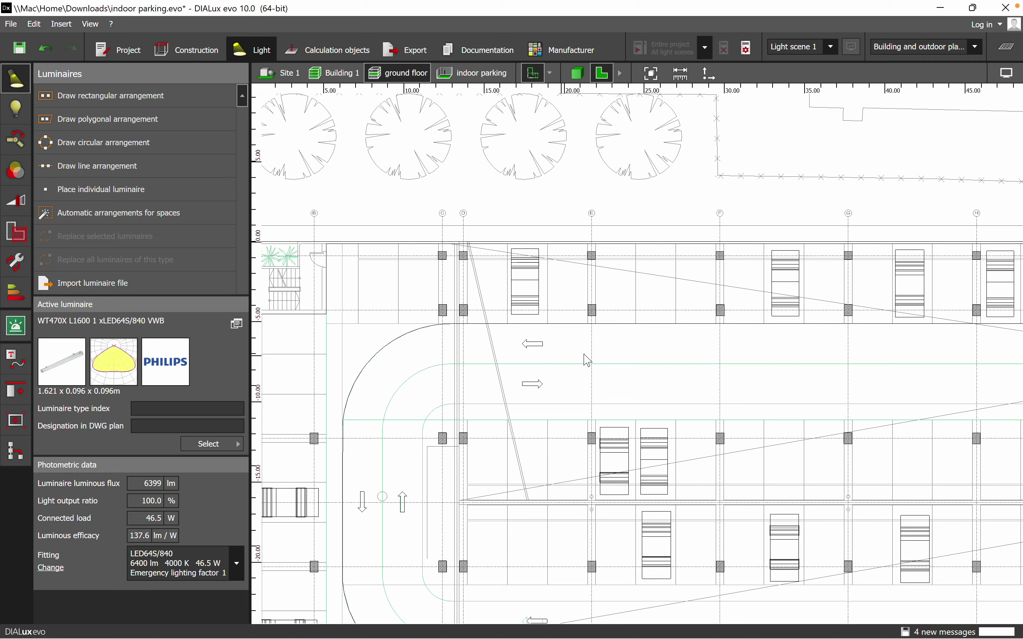
middle_click_drag(645, 370, 564, 357)
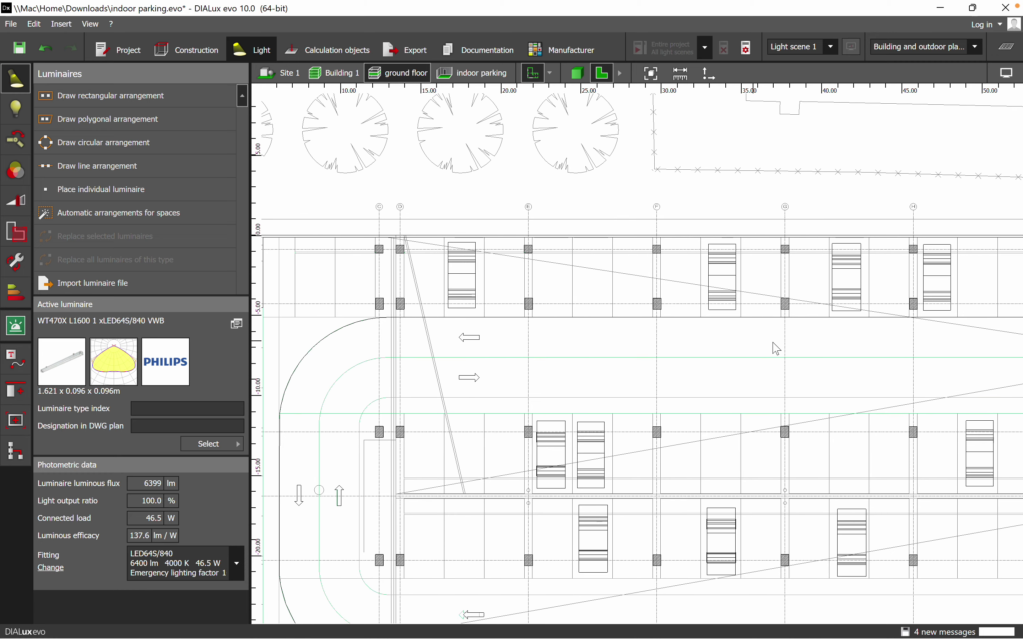
left_click(143, 177)
middle_click_drag(535, 332, 662, 328)
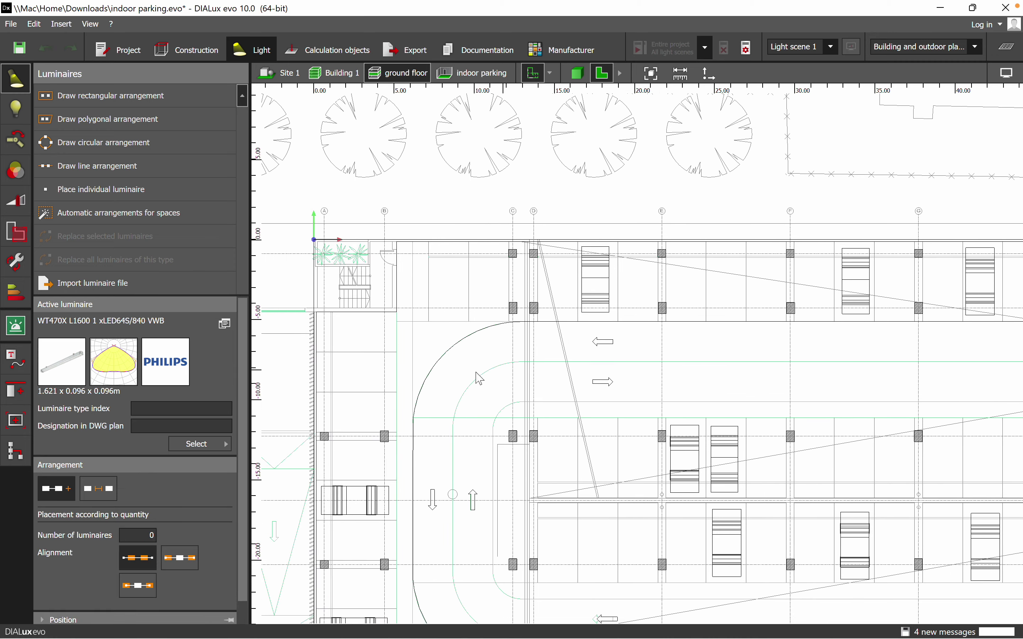
left_click(399, 325)
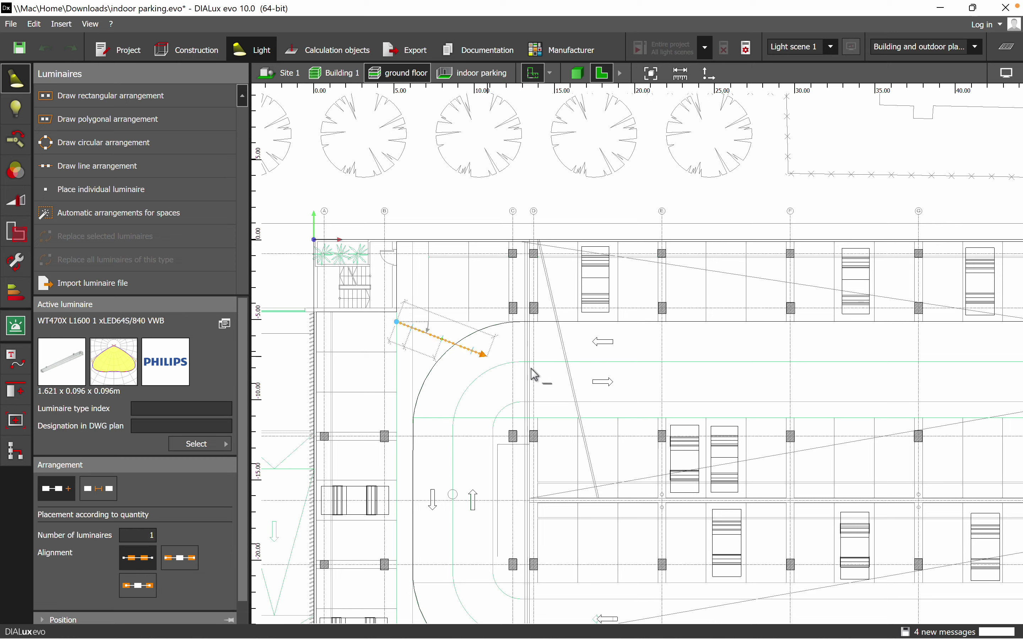
scroll(726, 384, "right", 10)
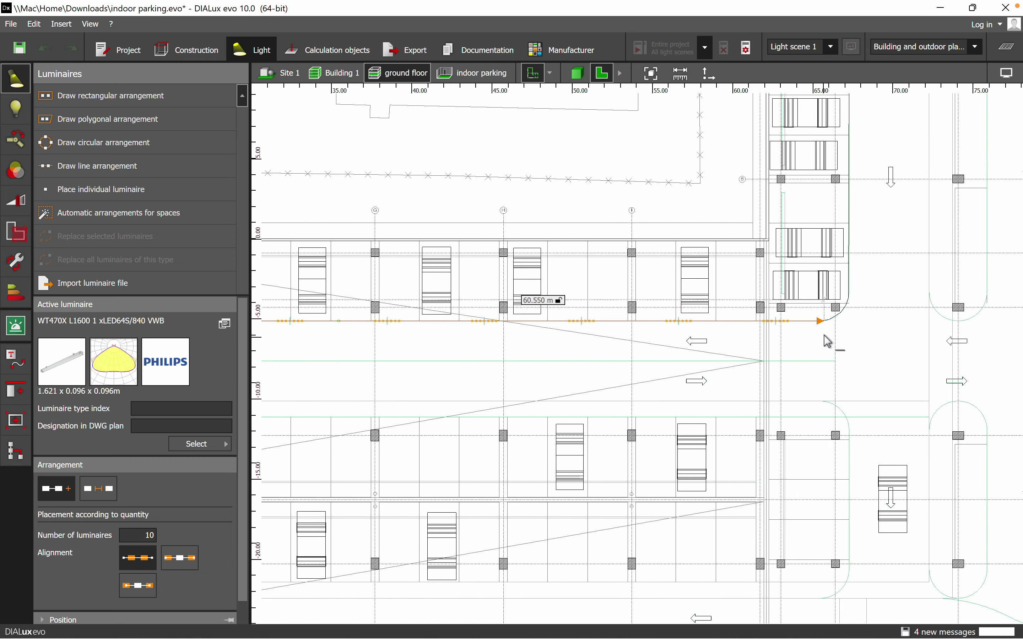
scroll(822, 334, "up", 2)
left_click(832, 330)
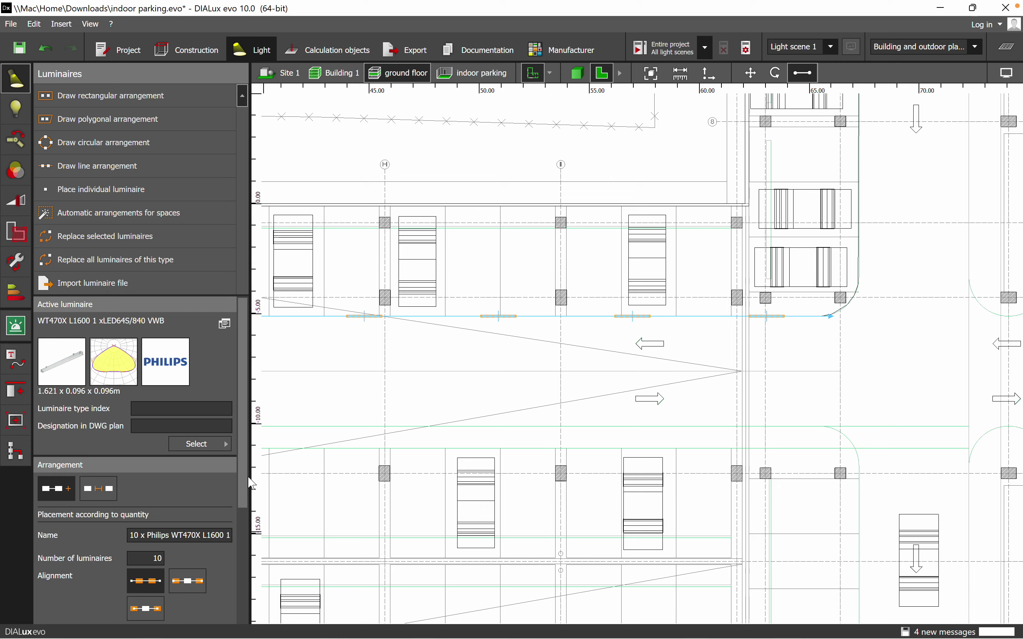
Review the line arrangement's mounting settings and the luminaire spacing along the upper parking row.
left_click_drag(250, 482, 226, 594)
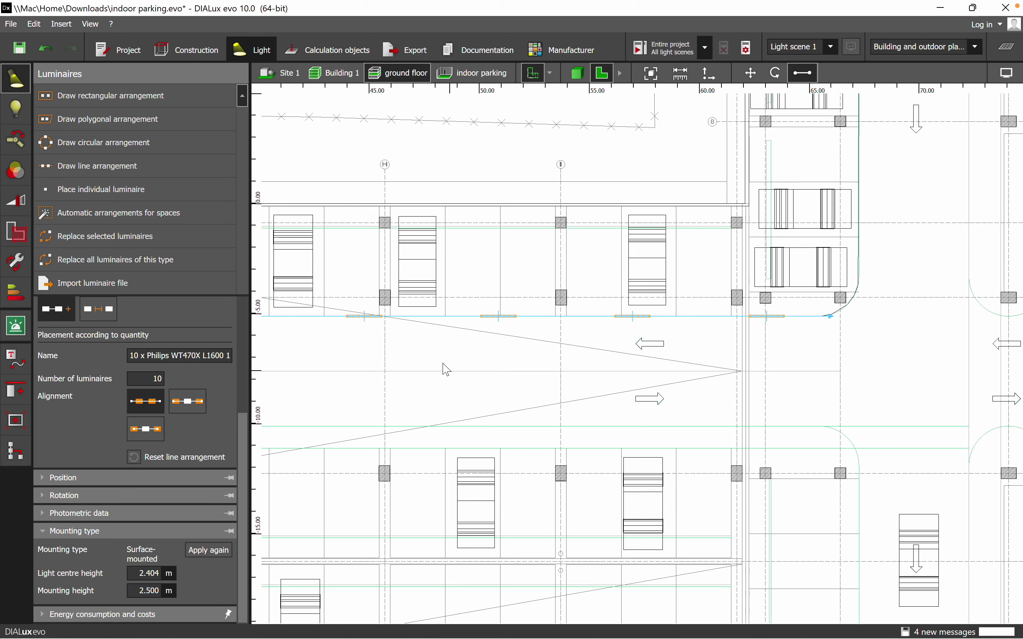
middle_click_drag(445, 366, 621, 382)
mouse_move(456, 397)
middle_mouse_down()
mouse_move(547, 411)
mouse_move(765, 413)
middle_mouse_up()
middle_click_drag(626, 414, 822, 417)
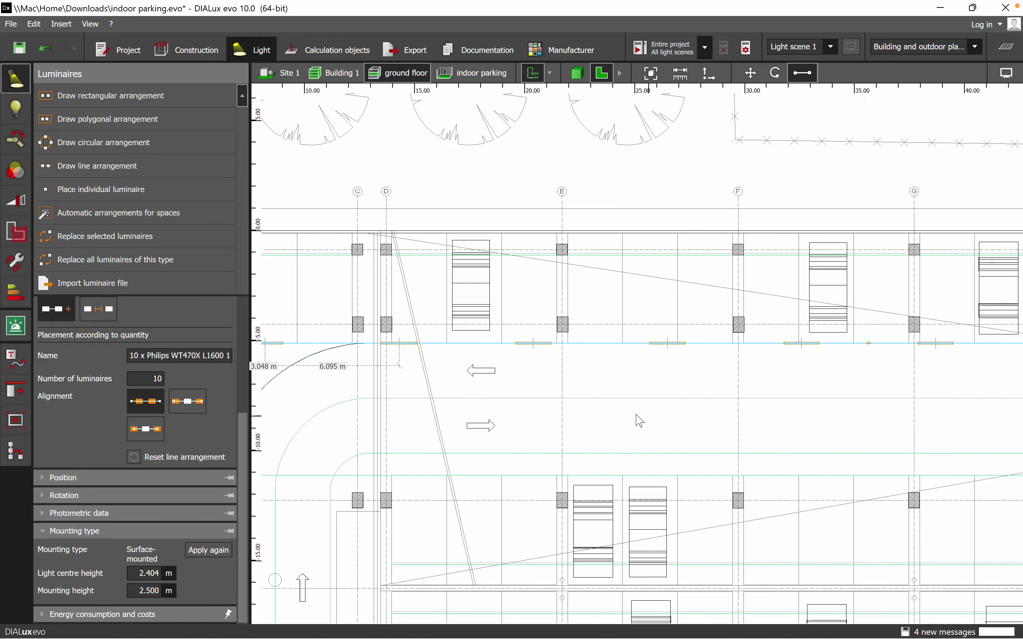
middle_click_drag(640, 421, 787, 425)
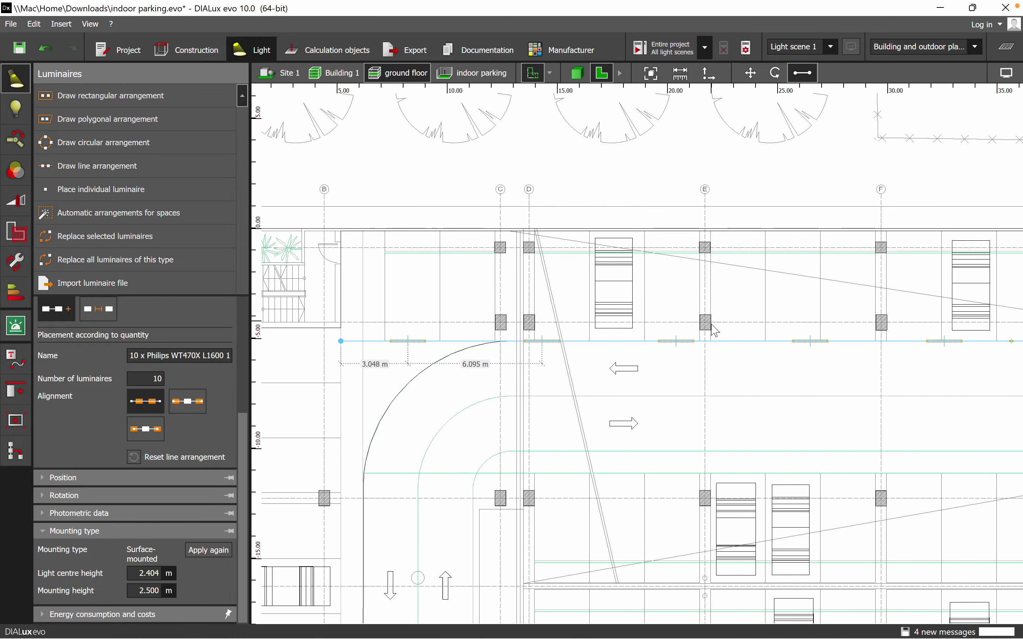
middle_click_drag(786, 384, 571, 384)
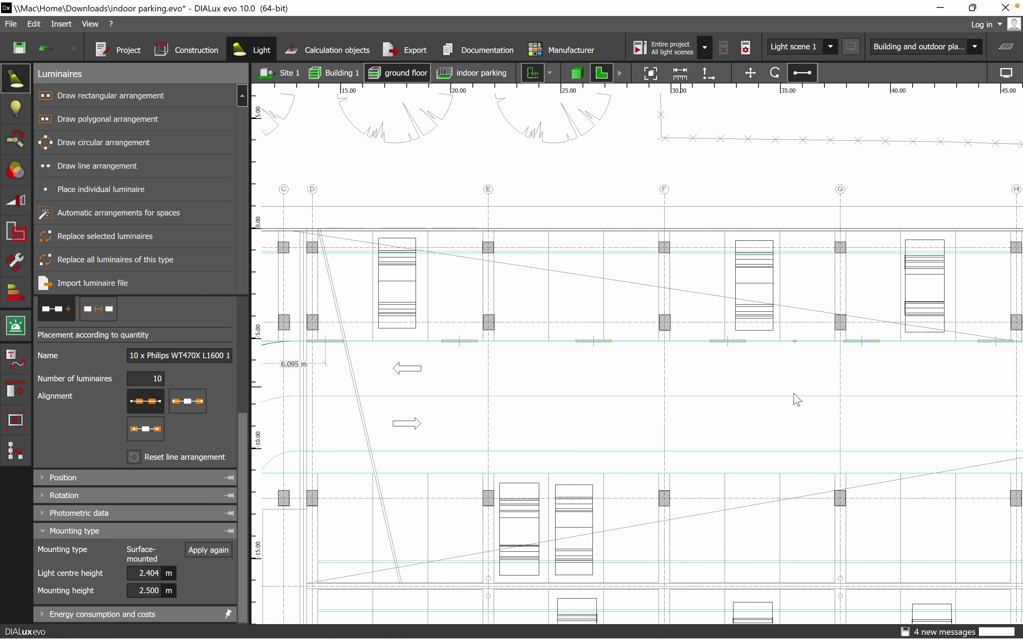
Draw a horizontal luminaire line arrangement about 60 m long along the upper edge of the central double parking row.
middle_click_drag(810, 399, 537, 399)
middle_click_drag(736, 396, 879, 368)
middle_click_drag(659, 380, 809, 377)
middle_click_drag(643, 360, 803, 355)
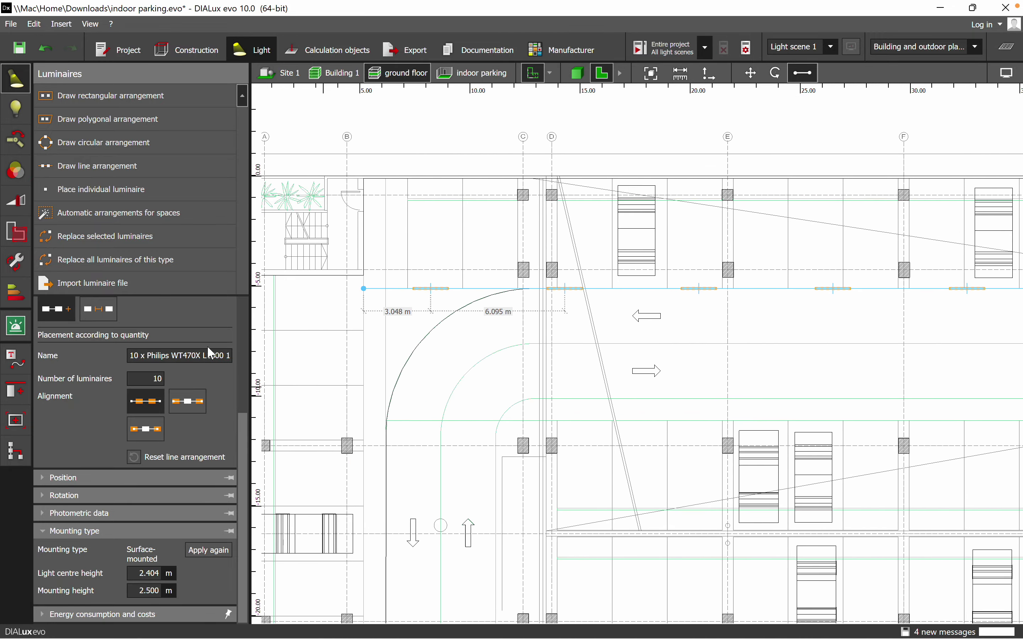
left_click(171, 165)
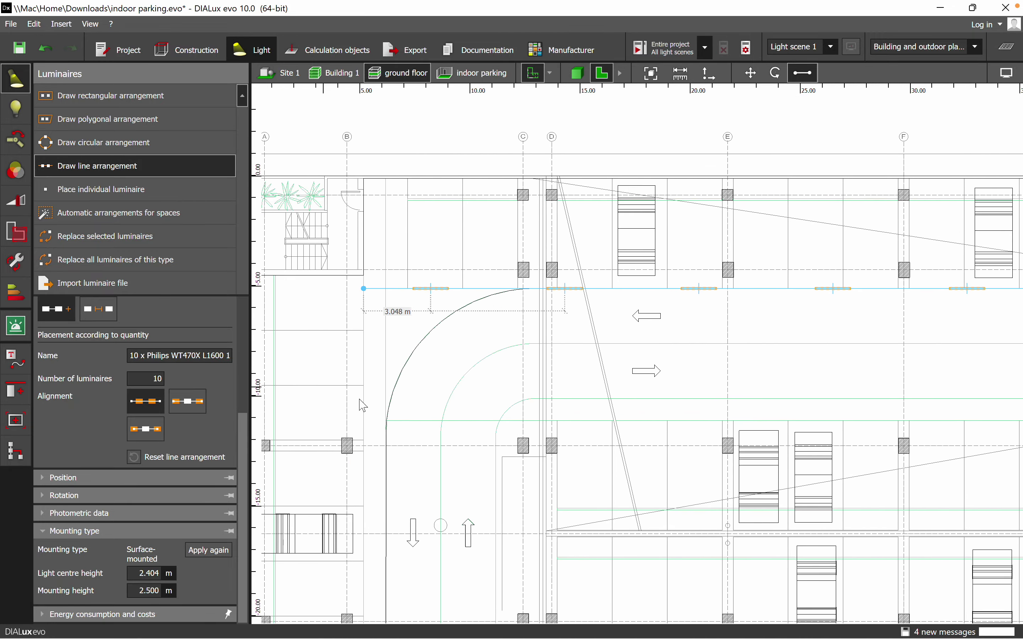
middle_click_drag(575, 410, 605, 366)
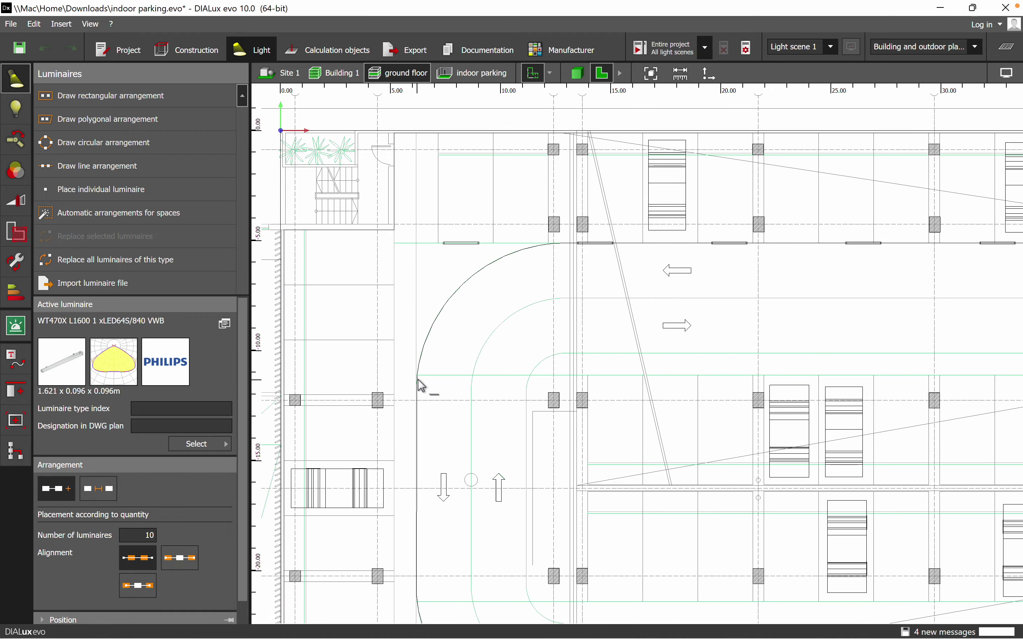
left_click(417, 376)
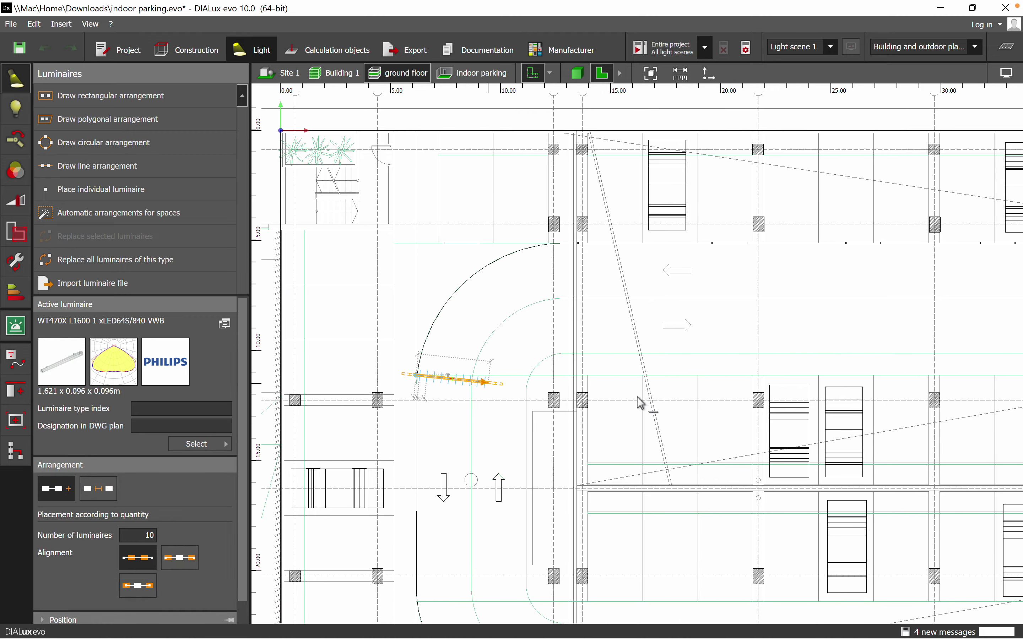
middle_click_drag(736, 397, 222, 398)
scroll(301, 400, "down", 2)
middle_click_drag(730, 445, 479, 440)
scroll(772, 360, "up", 1)
scroll(775, 366, "up", 1)
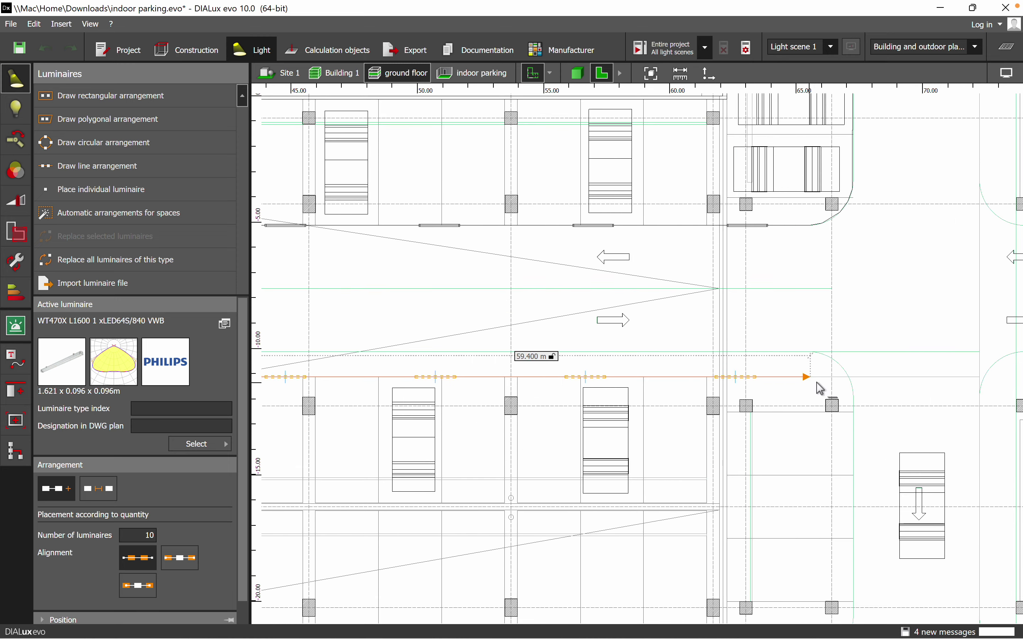
left_click(827, 376)
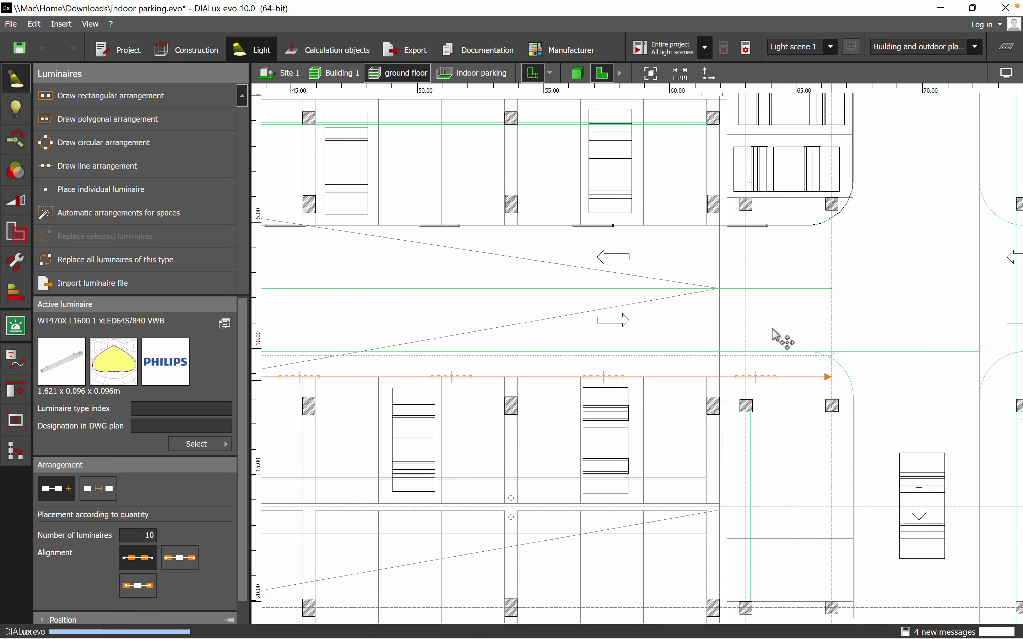
Draw a horizontal luminaire line arrangement about 60 m long along the lower edge of the central double parking row.
scroll(820, 314, "down", 1)
scroll(819, 313, "down", 1)
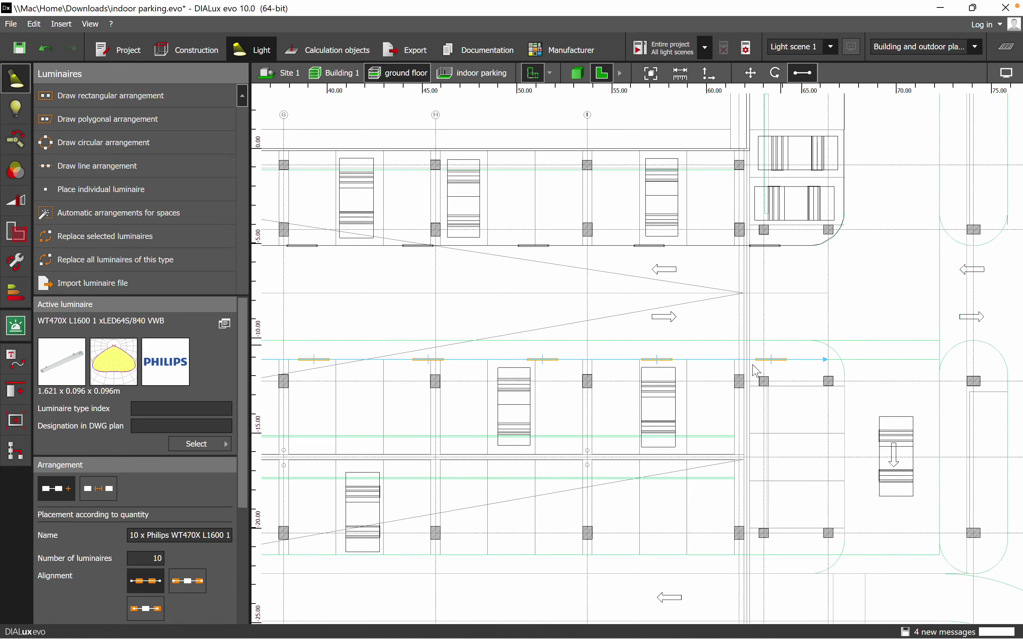
scroll(803, 273, "down", 1)
middle_click_drag(584, 422, 854, 401)
middle_click_drag(556, 482, 719, 448)
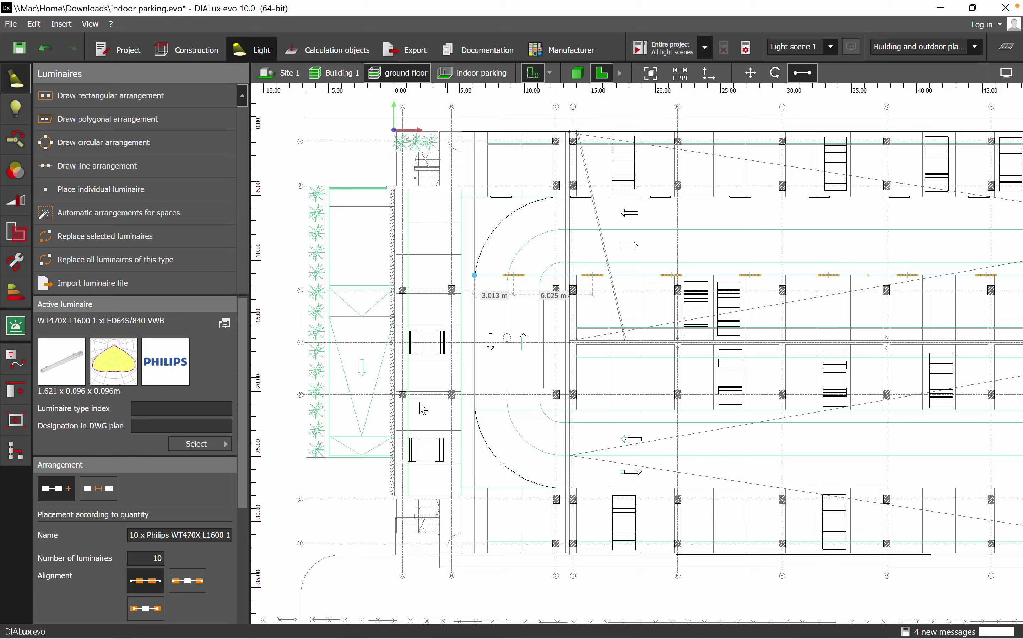
left_click(127, 170)
key("Escape")
scroll(447, 412, "up", 2)
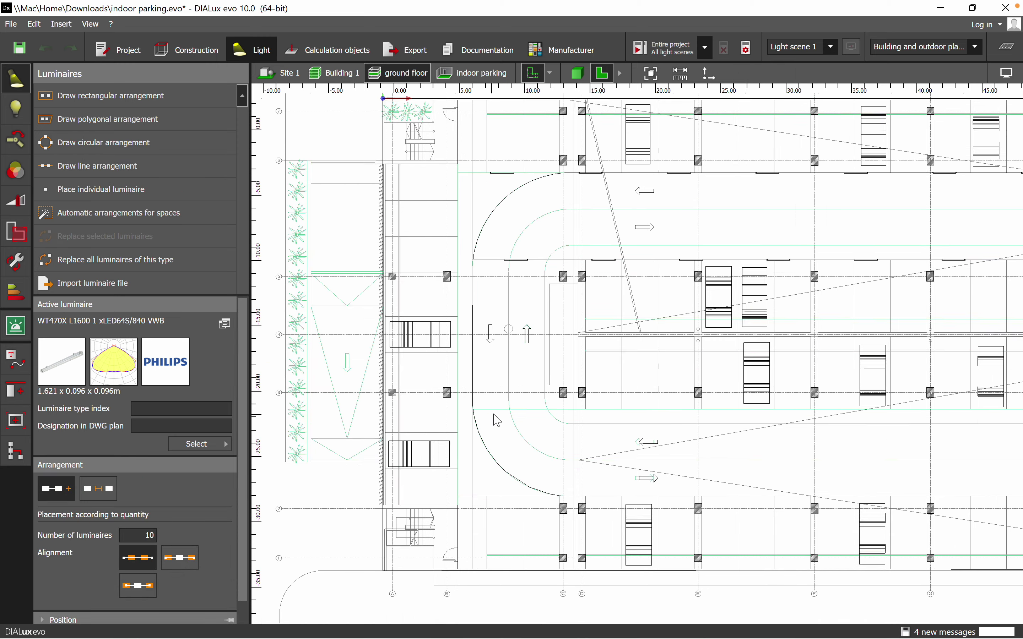
left_click(451, 407)
scroll(447, 409, "down", 3)
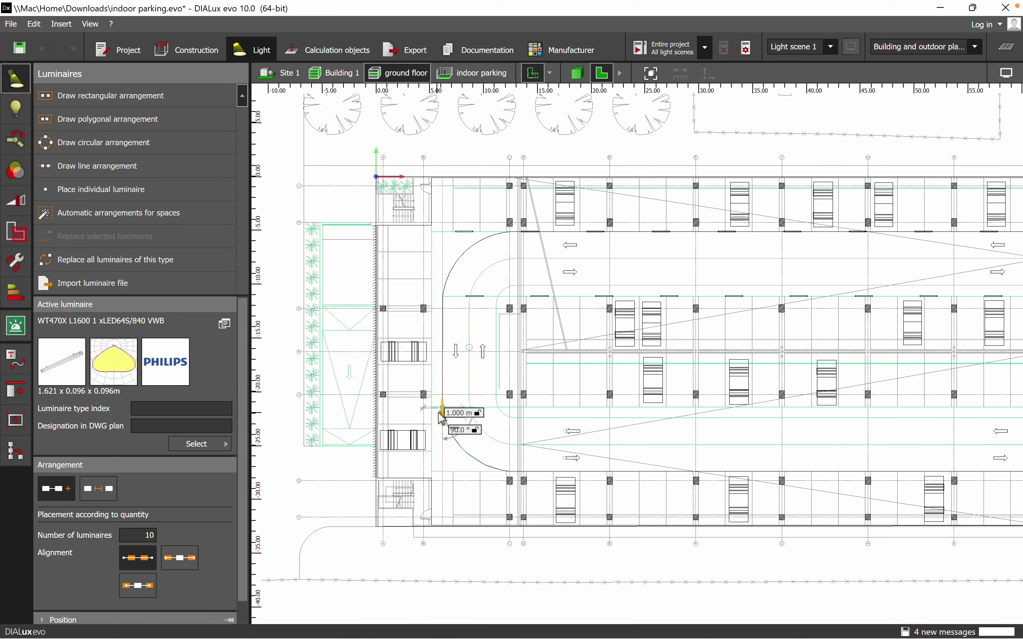
middle_click_drag(877, 436, 546, 453)
middle_click_drag(753, 451, 636, 440)
scroll(639, 446, "up", 1)
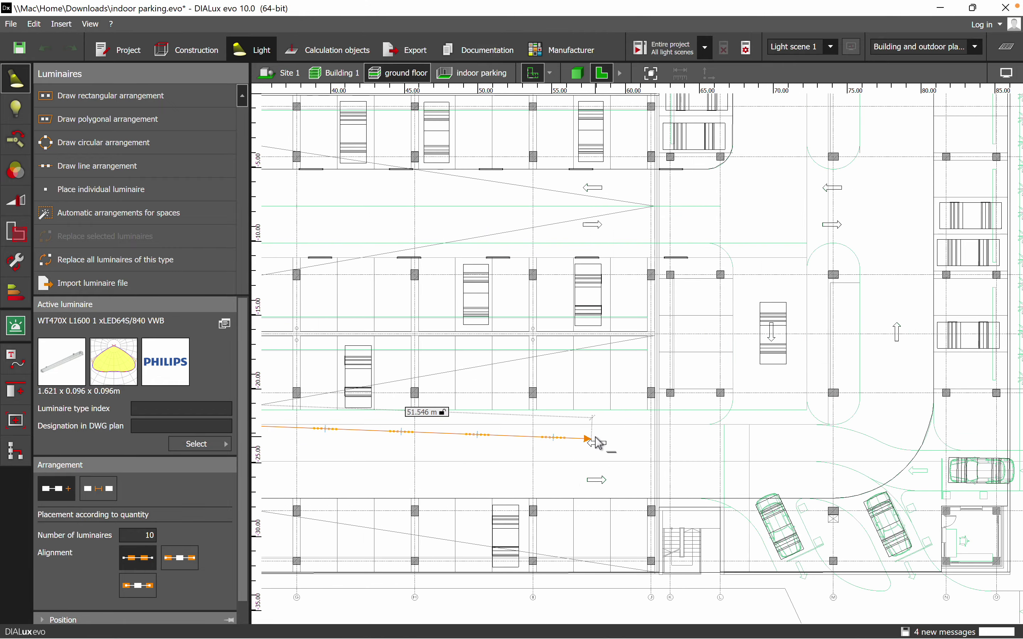
scroll(678, 429, "up", 1)
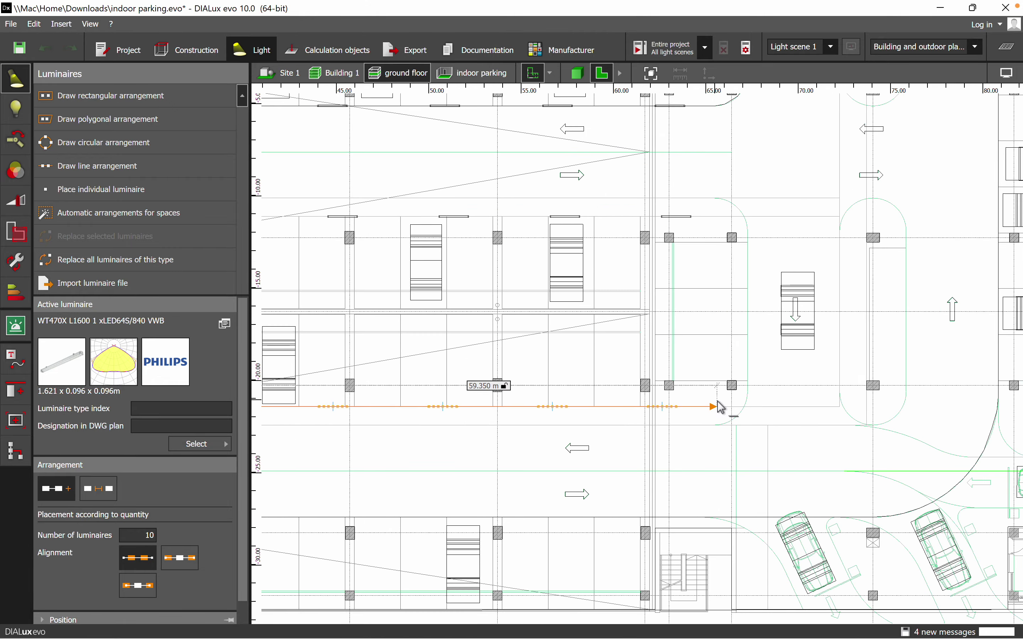
left_click(732, 411)
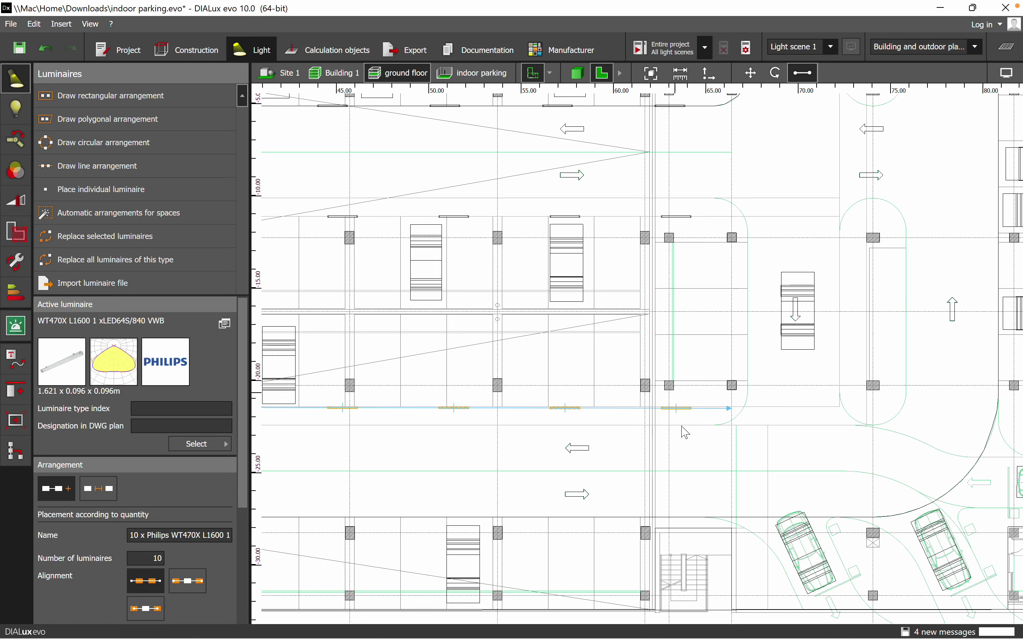
Draw a horizontal luminaire line arrangement about 60 m long along the inner edge of the lower parking row.
scroll(685, 433, "down", 5)
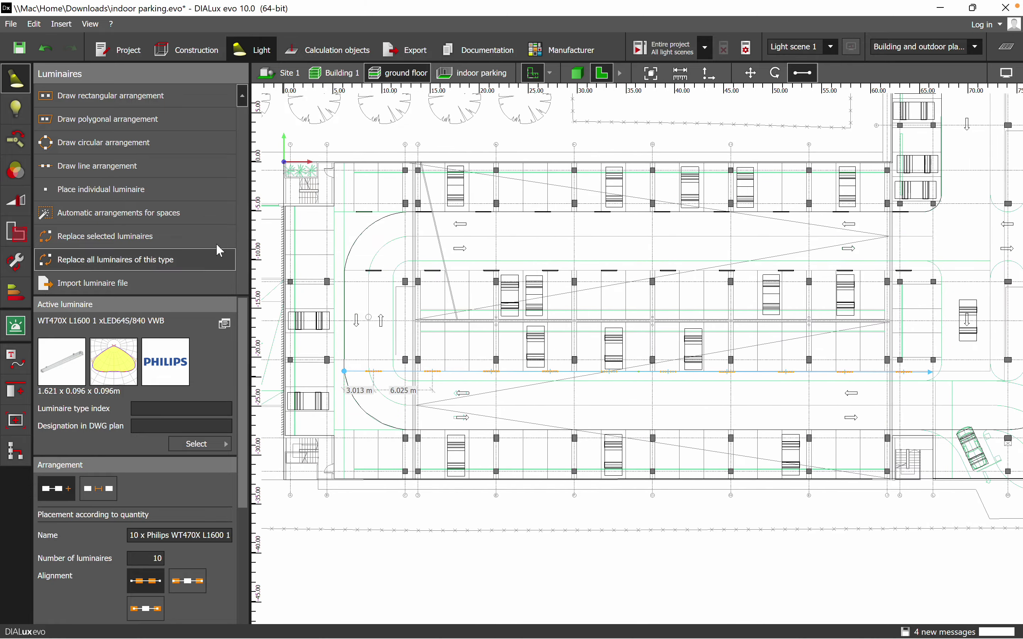
left_click(131, 161)
scroll(325, 436, "up", 2)
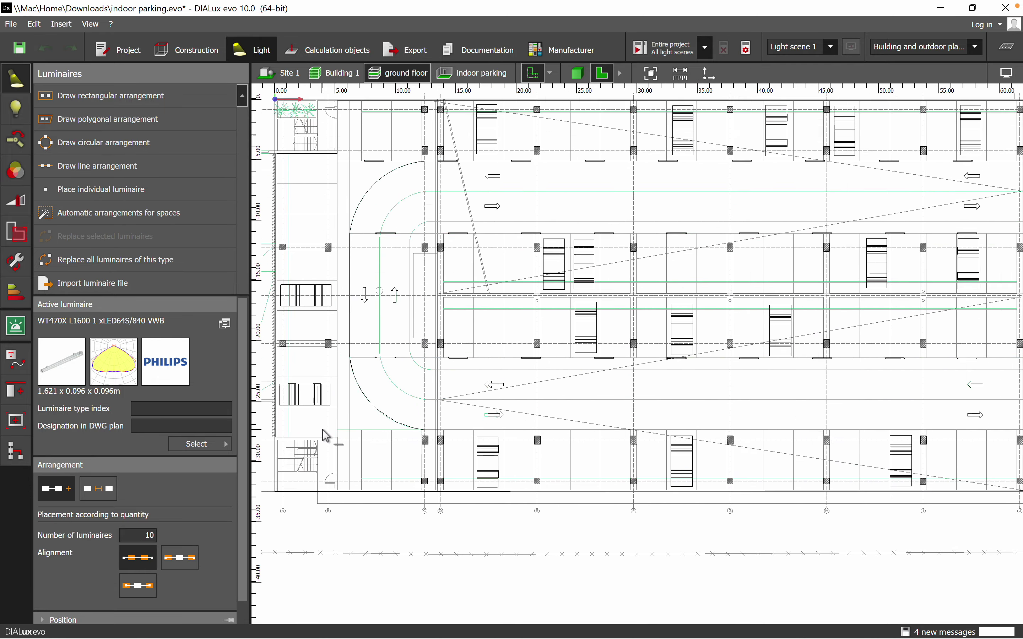
scroll(325, 435, "up", 3)
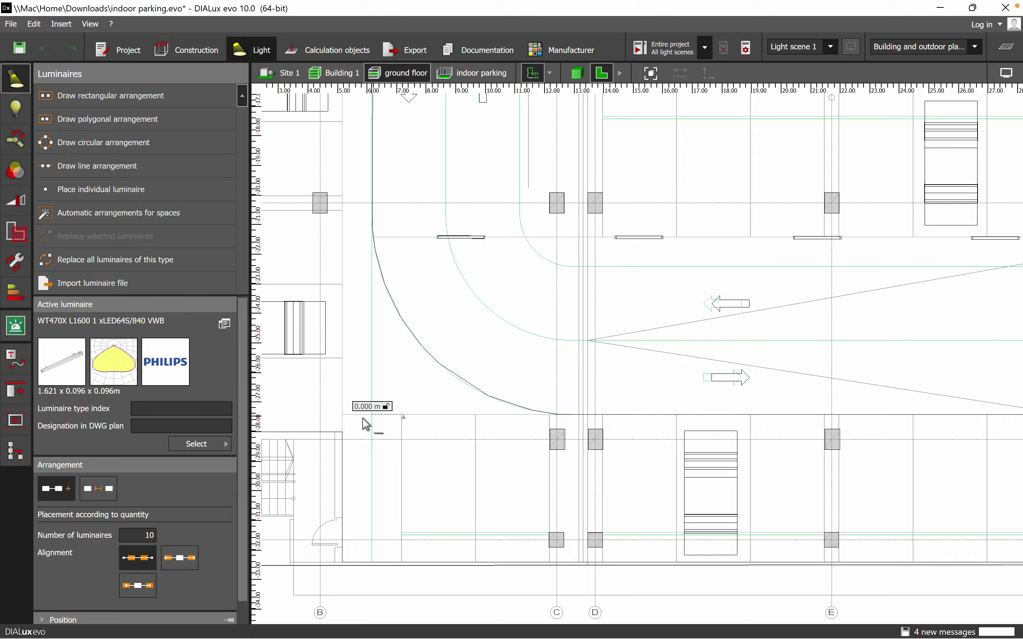
scroll(326, 423, "down", 3)
middle_click_drag(807, 479, 530, 491)
middle_click_drag(747, 479, 638, 485)
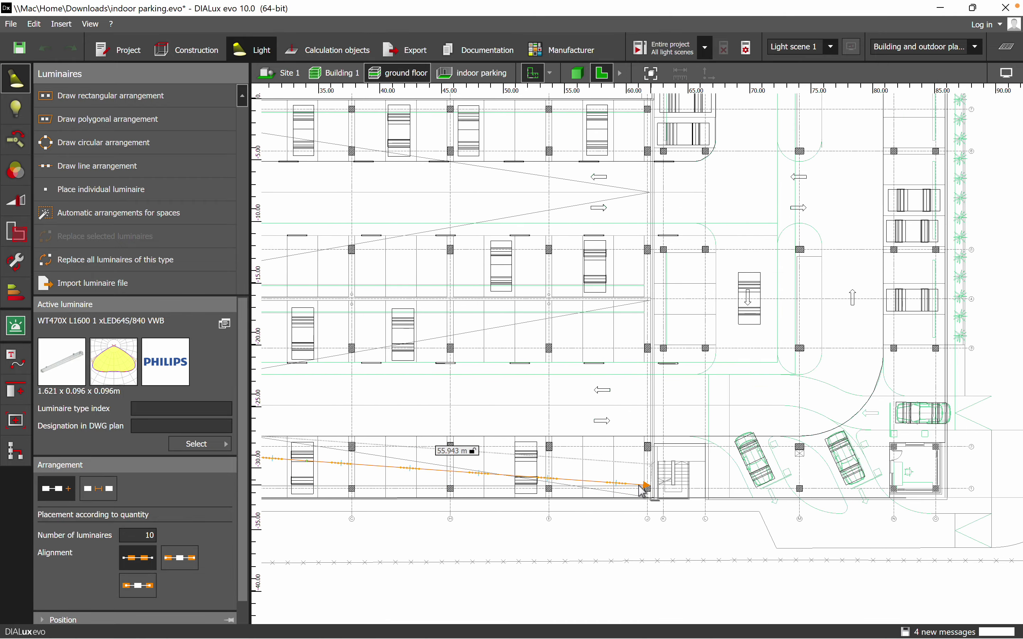
scroll(642, 490, "up", 3)
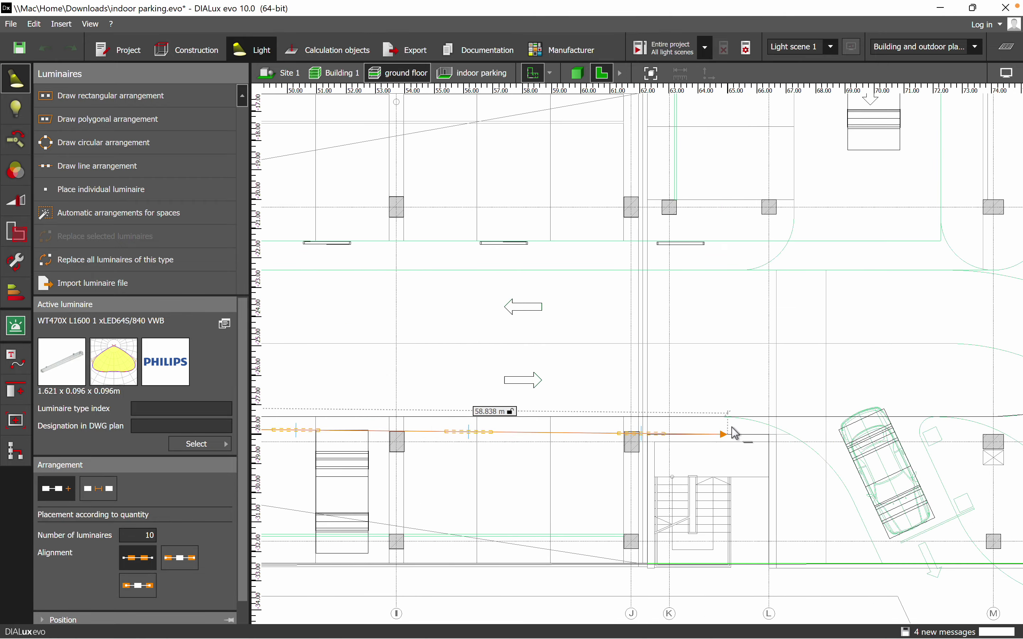
left_click(767, 418)
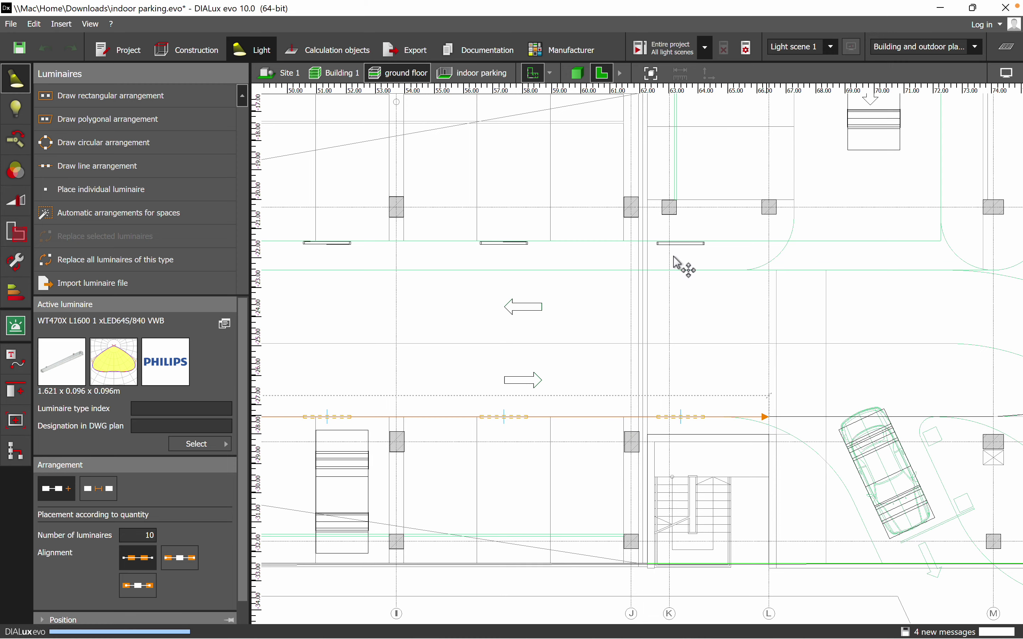
Examine the placed luminaire lines in the 3D view of the ground floor and of the indoor parking space.
scroll(685, 295, "down", 2)
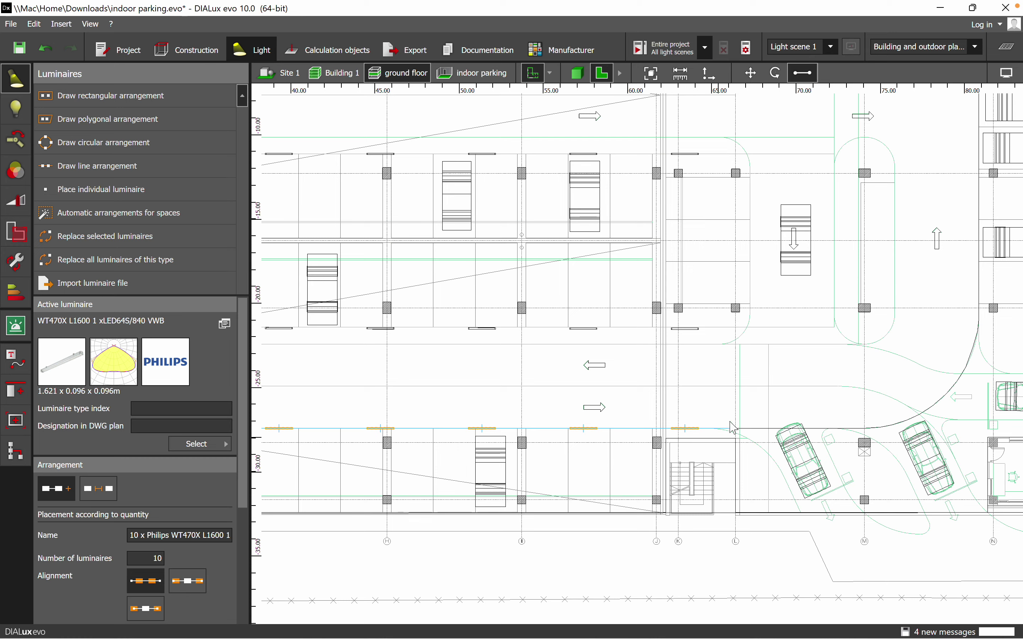
middle_click_drag(695, 147, 643, 364)
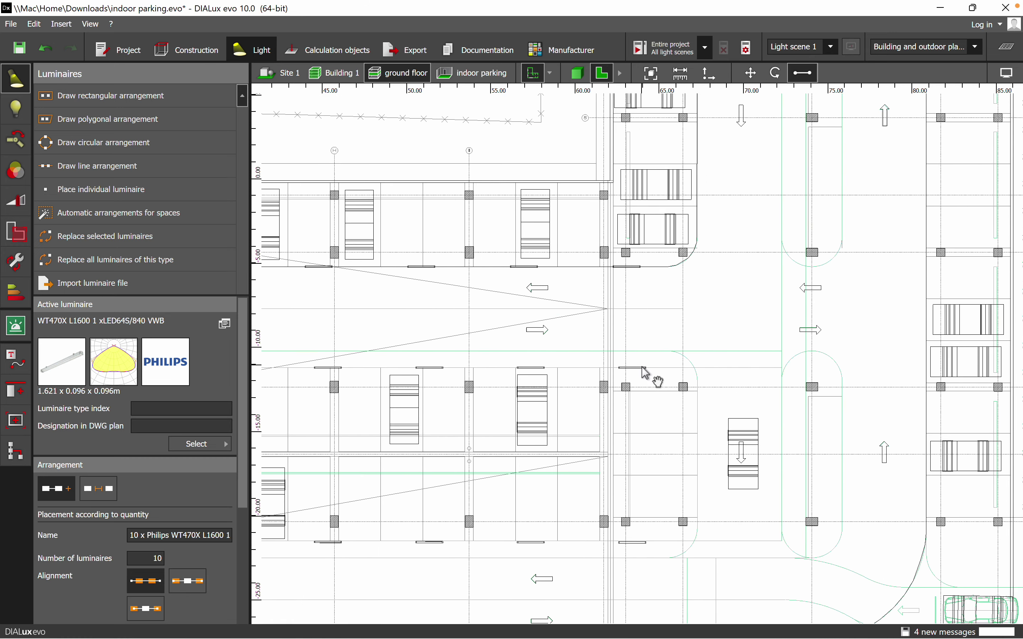
scroll(668, 280, "down", 2)
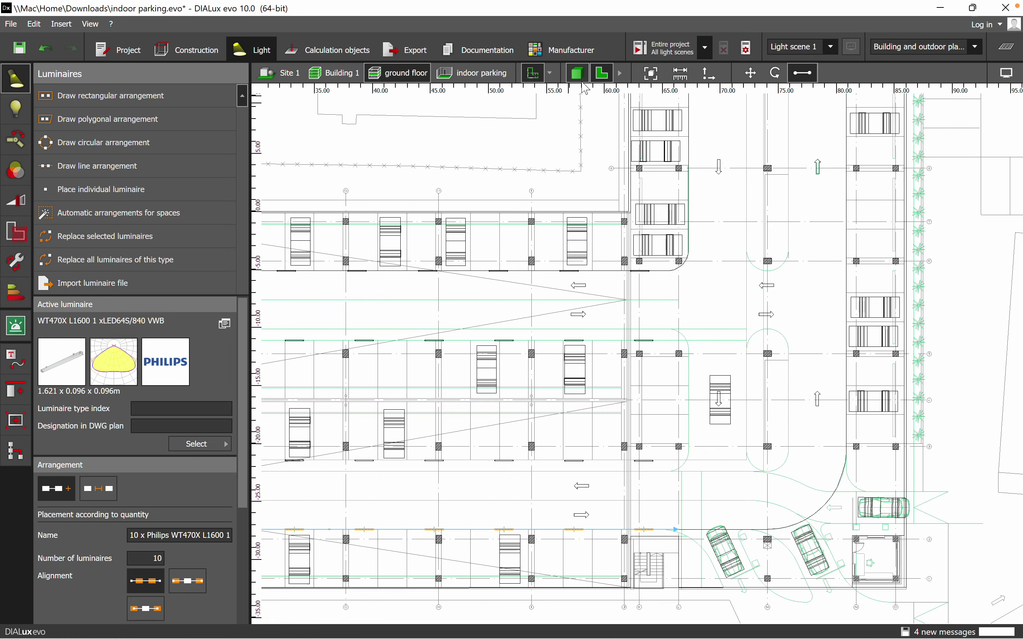
left_click(580, 80)
right_click_drag(600, 567, 665, 543)
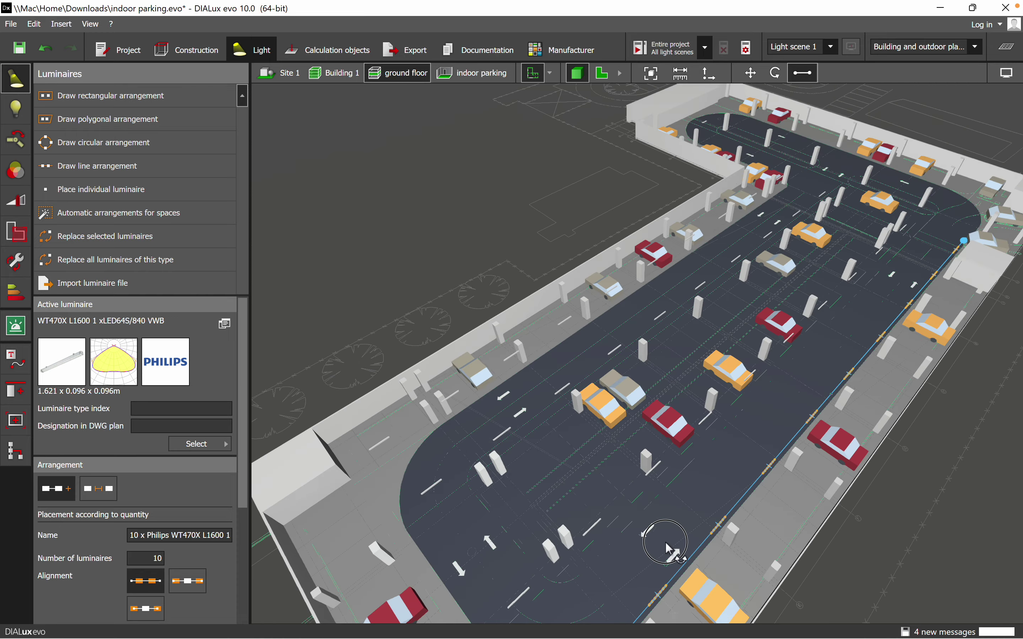
left_click(475, 71)
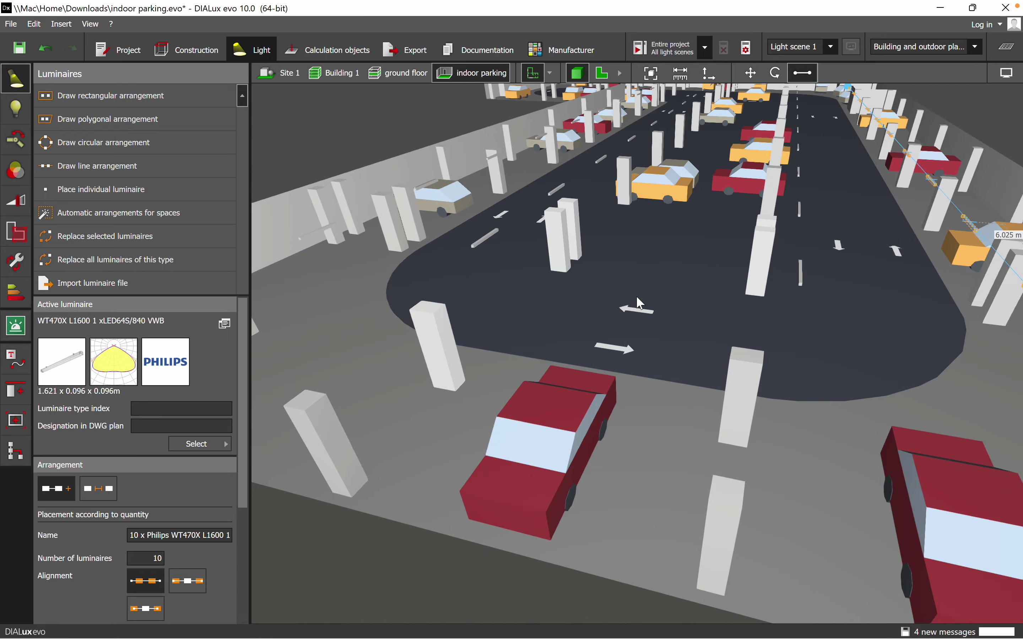
right_click_drag(601, 337, 621, 335)
scroll(604, 230, "up", 2)
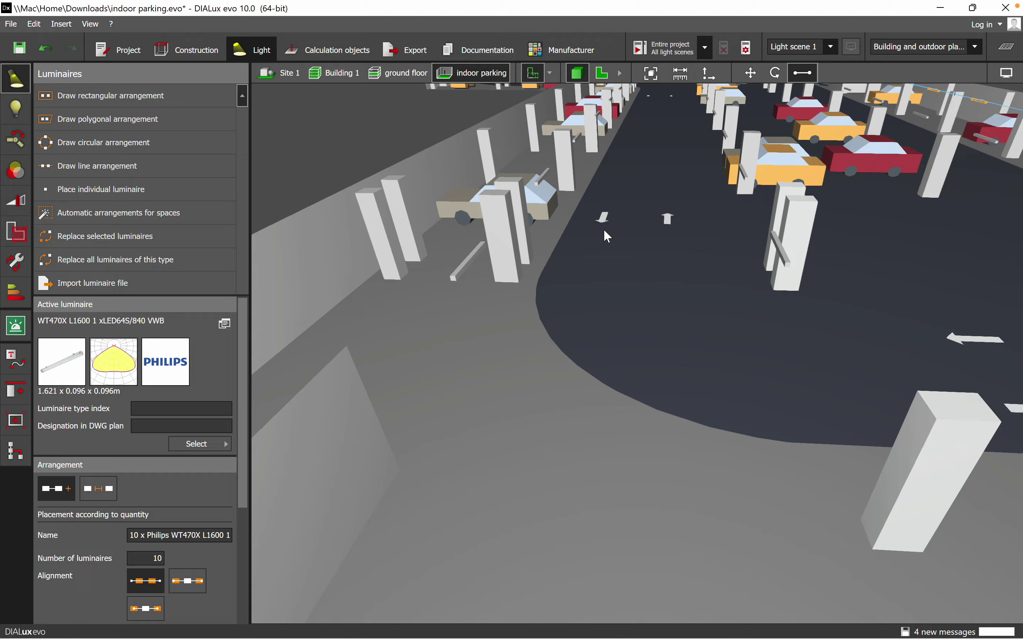
middle_click_drag(783, 302, 637, 319)
middle_click_drag(627, 384, 656, 391)
scroll(677, 387, "down", 3)
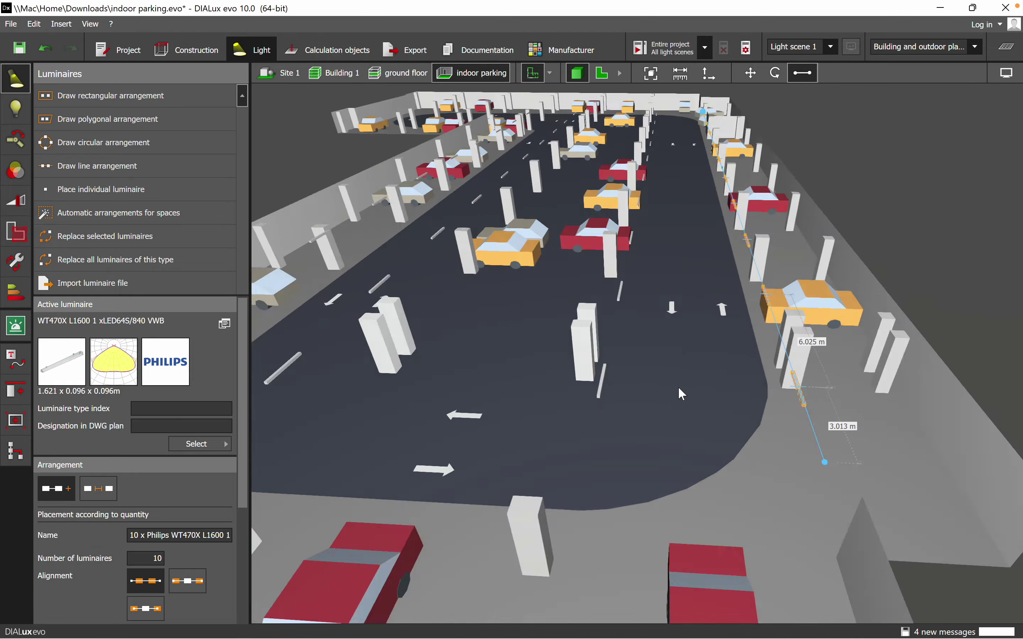
right_click_drag(677, 386, 603, 408)
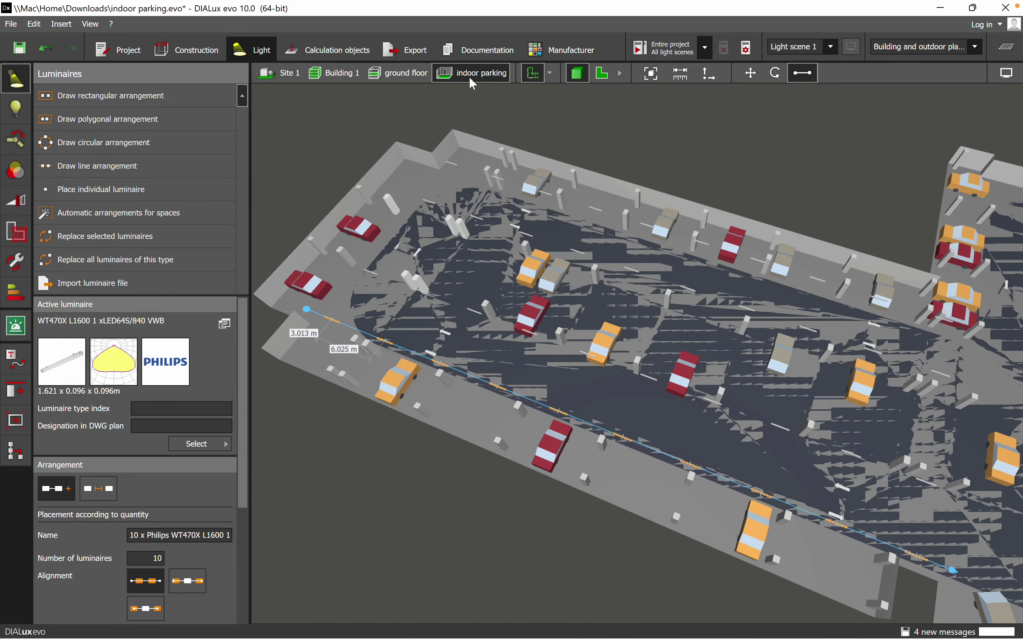
Draw a vertical luminaire line arrangement about 50 m long on the ground floor plan, beside the west parking row of the vertical wing.
left_click(397, 71)
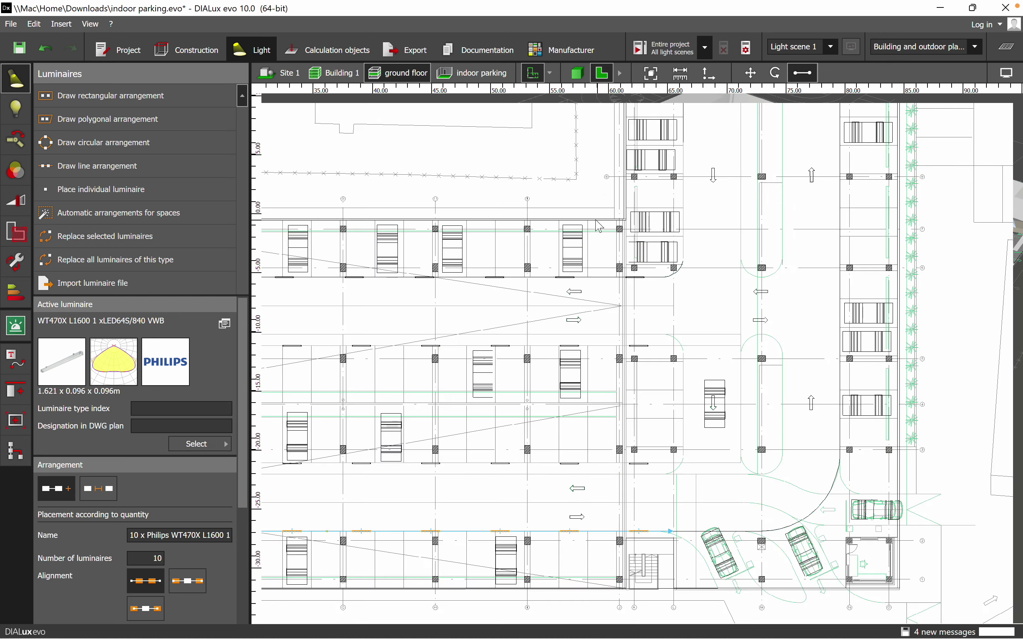
scroll(592, 224, "down", 1)
middle_click_drag(699, 250, 580, 393)
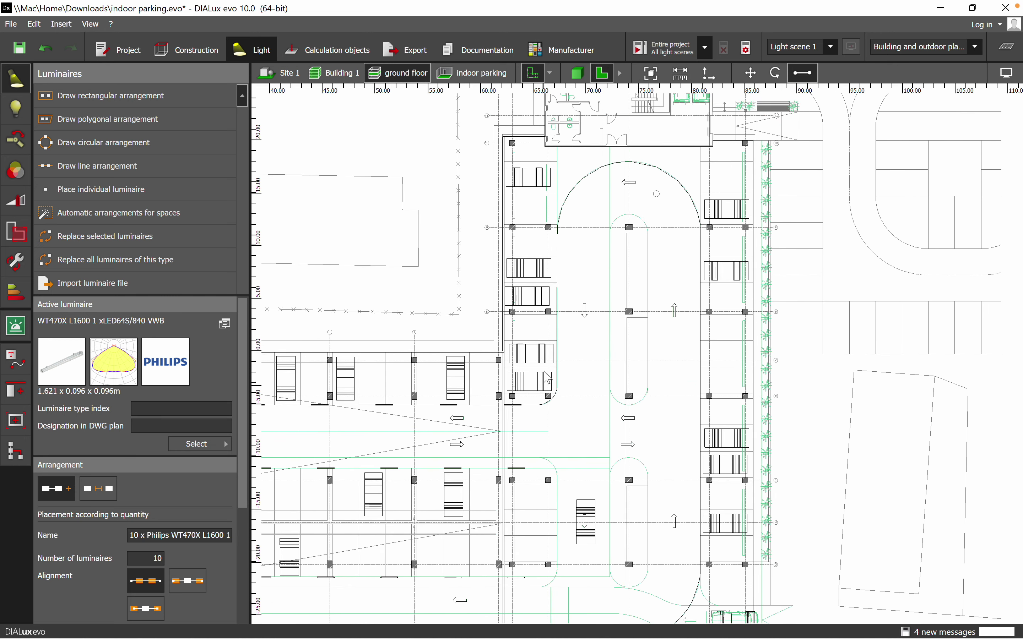
left_click(118, 168)
scroll(559, 140, "up", 9)
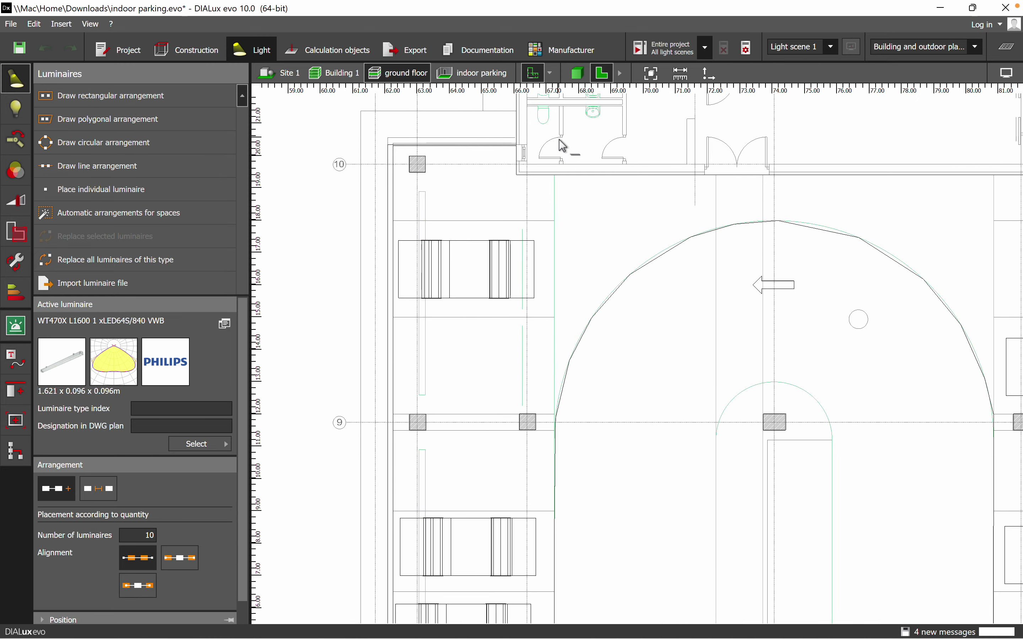
scroll(584, 144, "down", 10)
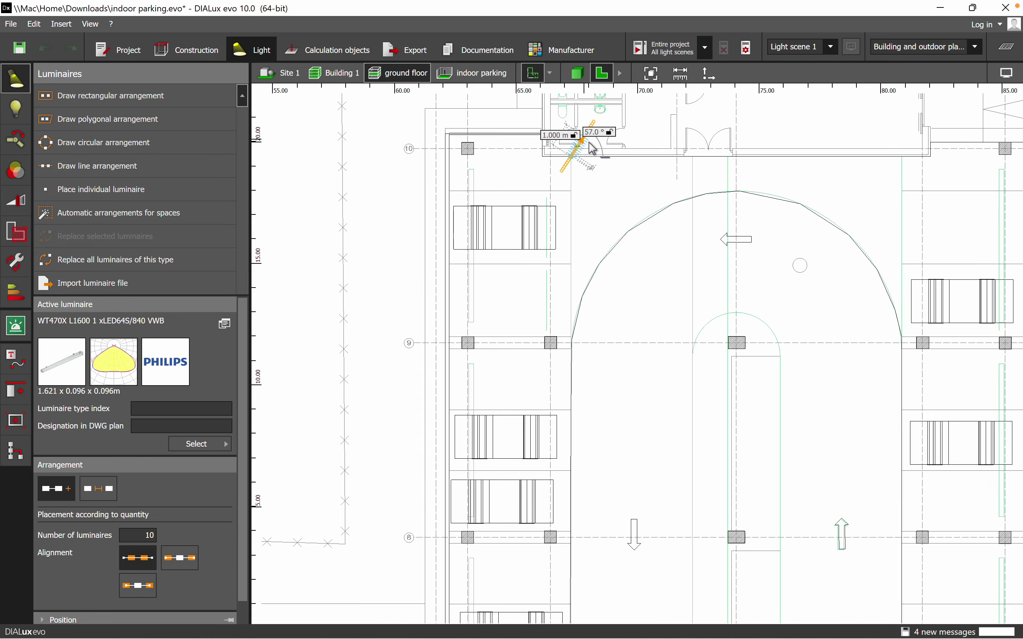
left_click(588, 151)
scroll(585, 384, "up", 2)
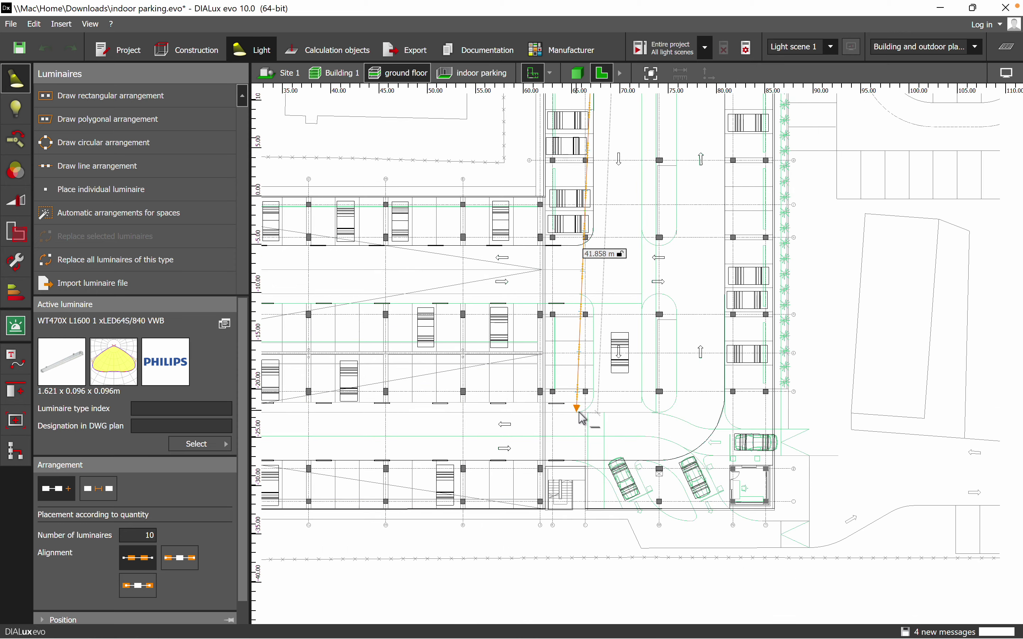
scroll(585, 427, "up", 2)
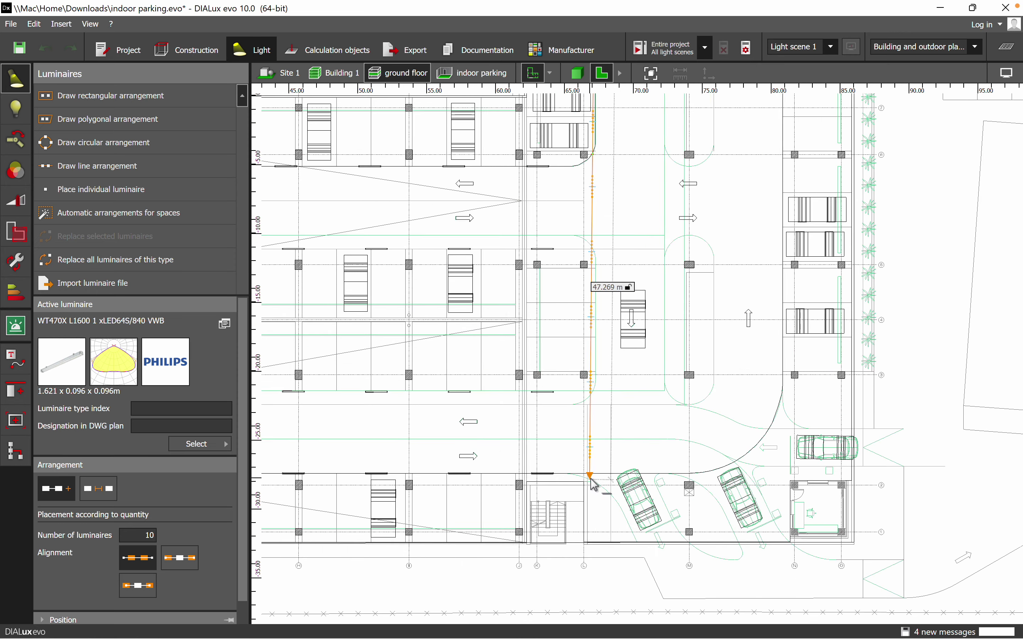
scroll(594, 487, "up", 5)
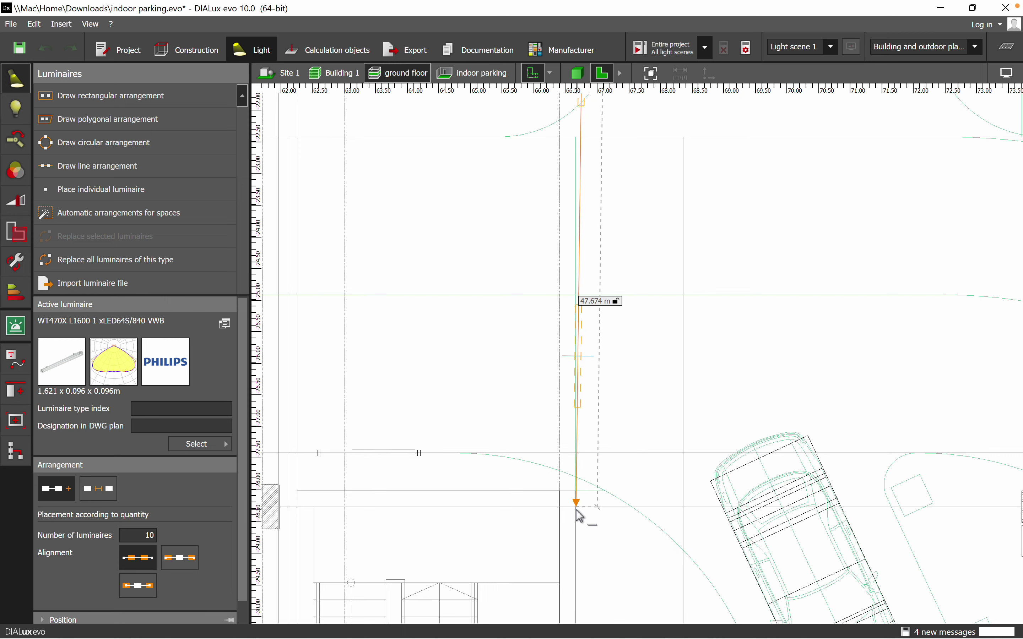
scroll(584, 516, "up", 1)
middle_click_drag(584, 516, 611, 340)
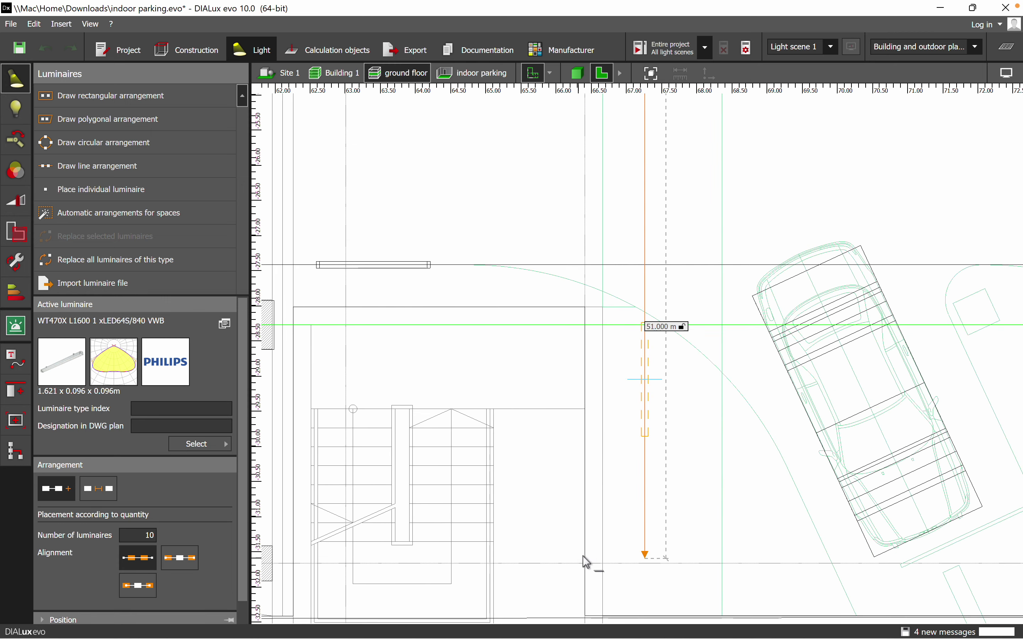
left_click(598, 497)
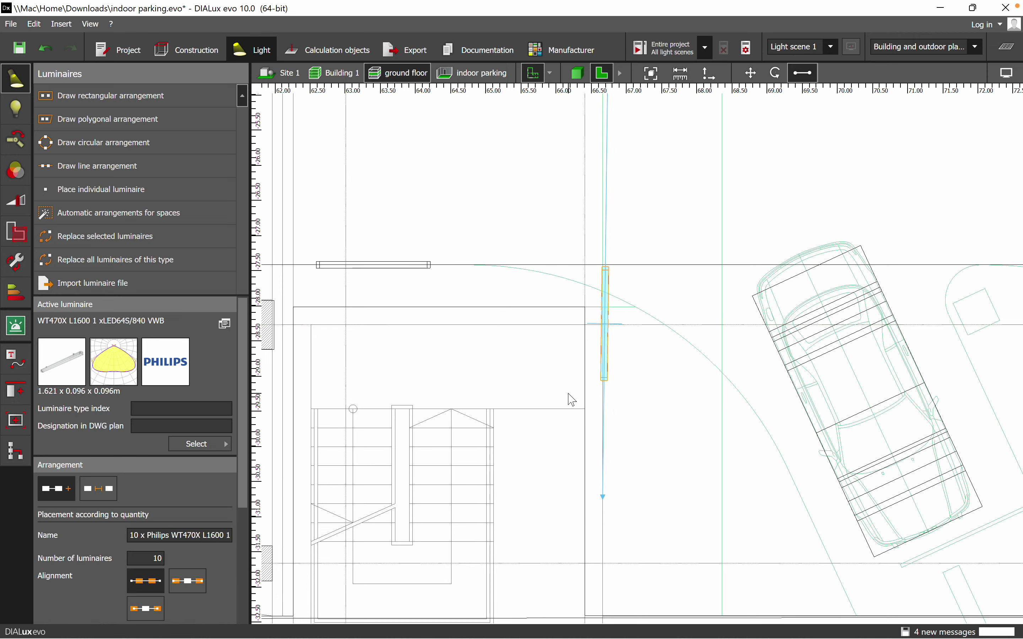
Reposition the lower end point of that vertical line arrangement so it runs straight along the parking row's edge, and deselect it.
scroll(571, 405, "down", 2)
scroll(571, 405, "down", 4)
scroll(569, 407, "down", 3)
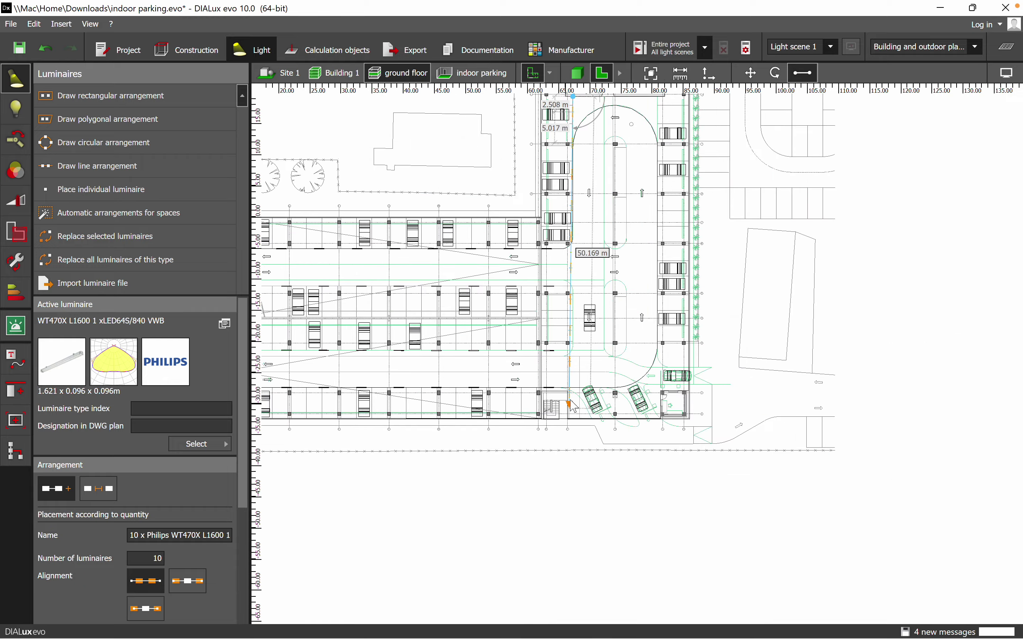
scroll(615, 353, "up", 10)
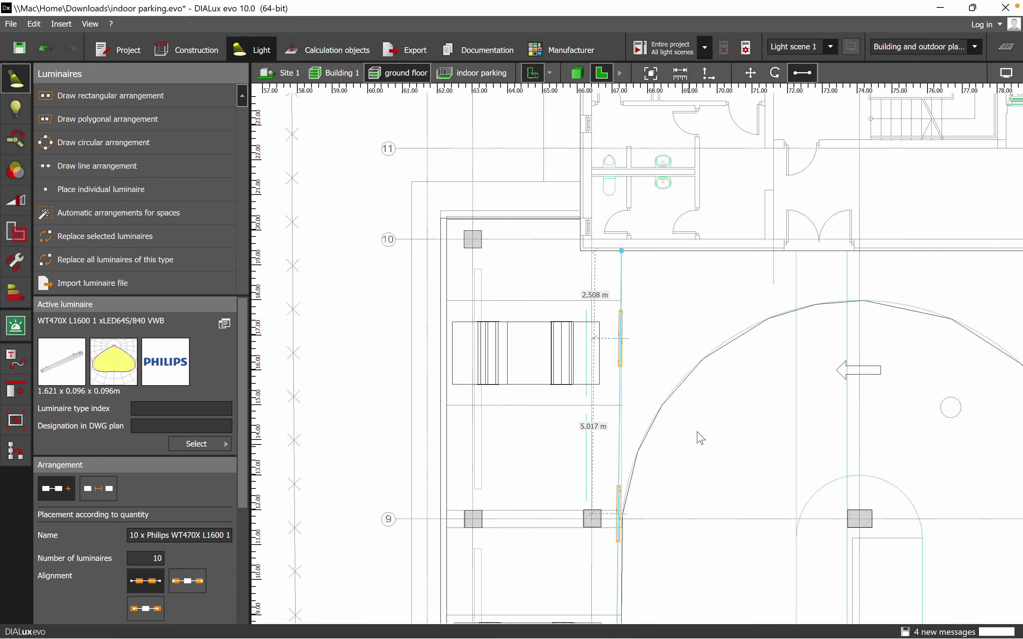
middle_click_drag(700, 439, 703, 237)
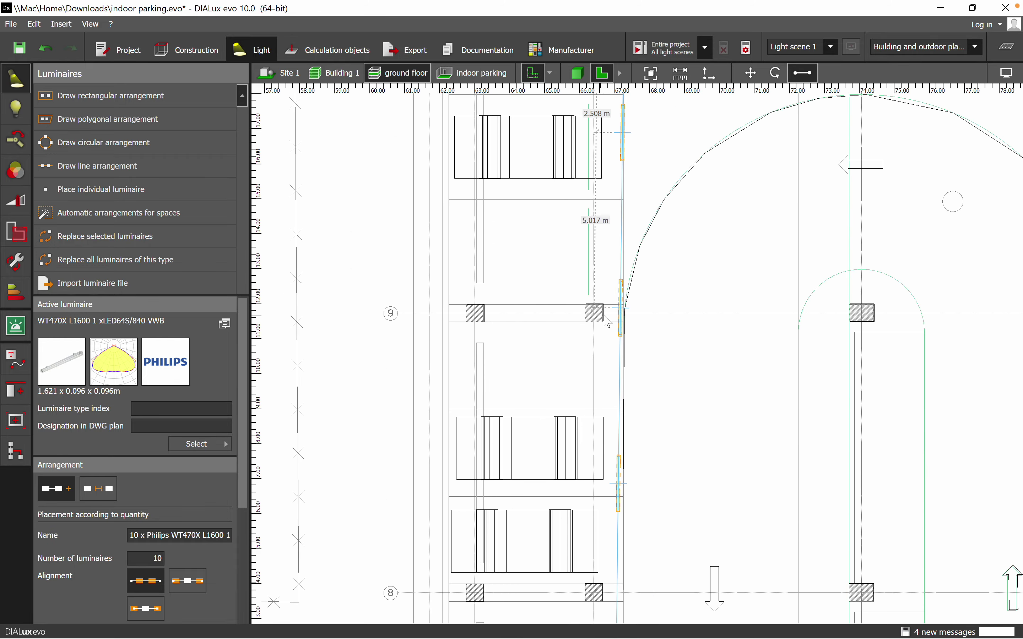
scroll(592, 271, "down", 2)
middle_click_drag(696, 456, 723, 242)
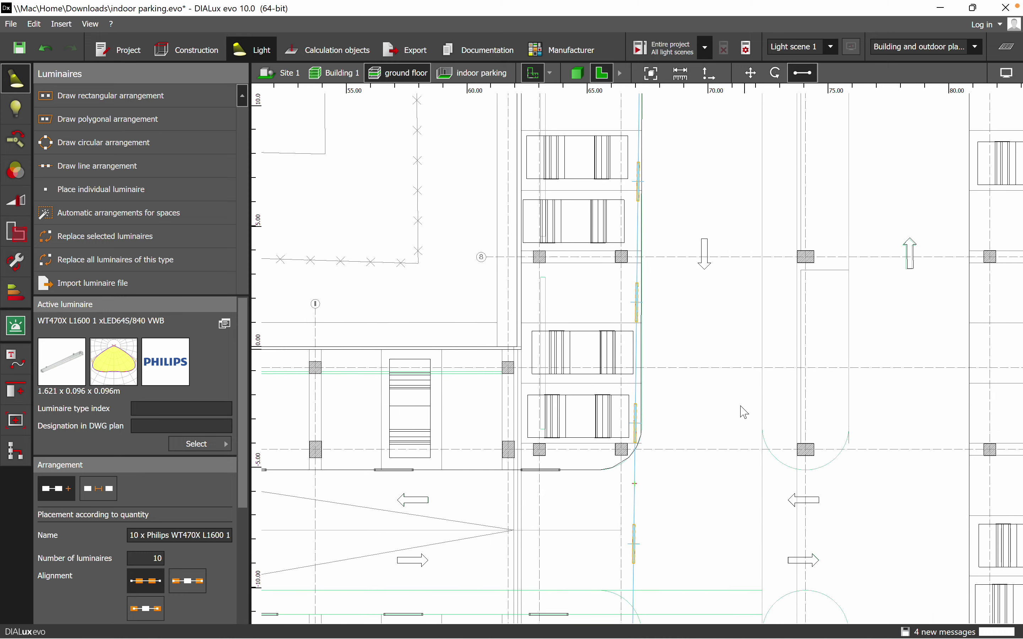
middle_click_drag(735, 405, 703, 287)
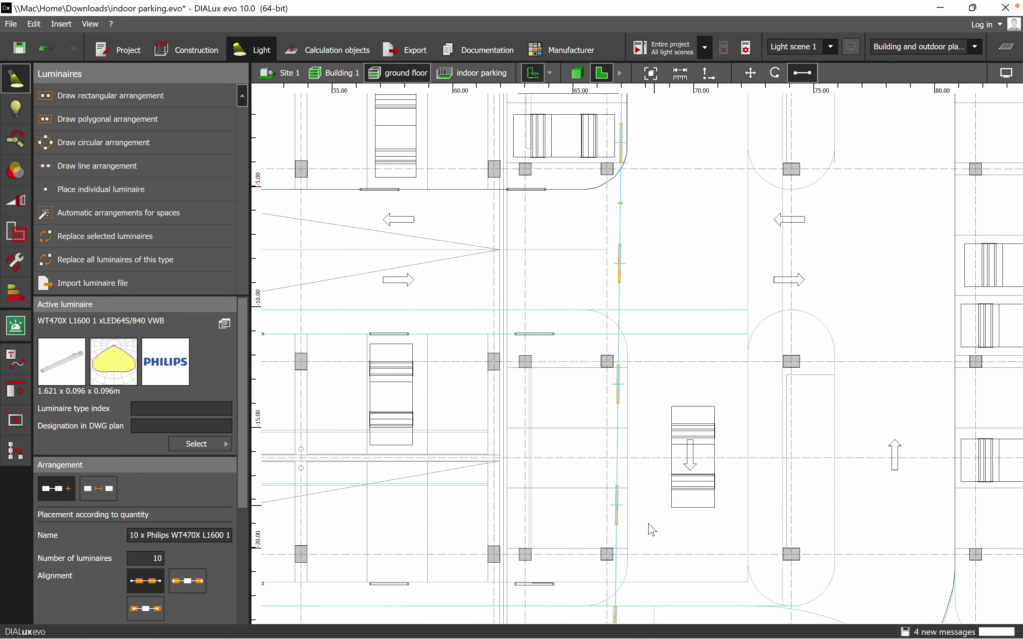
scroll(645, 551, "up", 2)
scroll(627, 563, "up", 1)
middle_click_drag(677, 546, 700, 377)
scroll(689, 382, "down", 1)
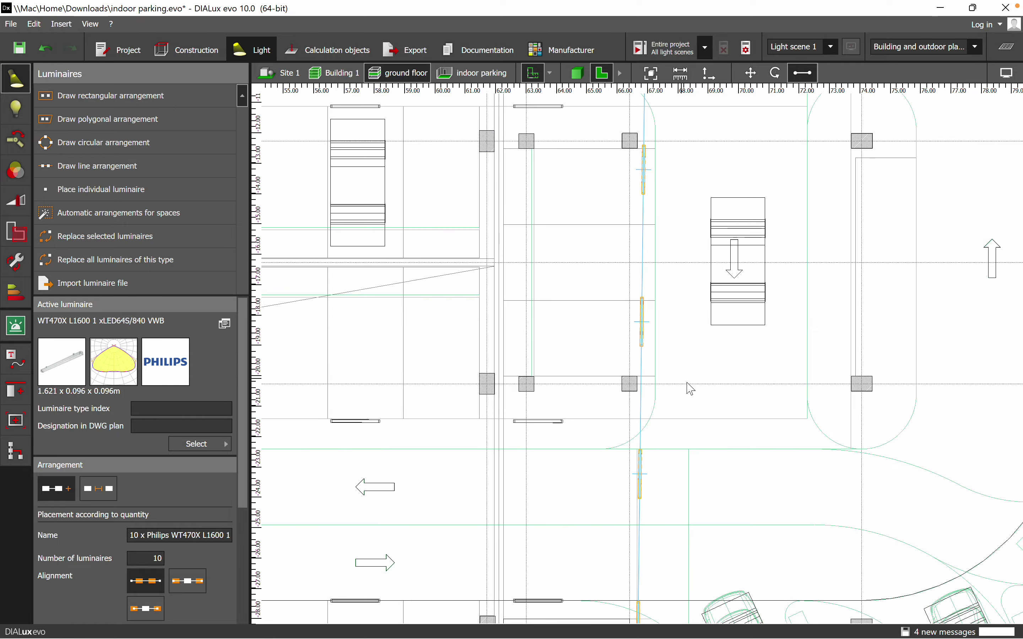
middle_click_drag(703, 485, 691, 392)
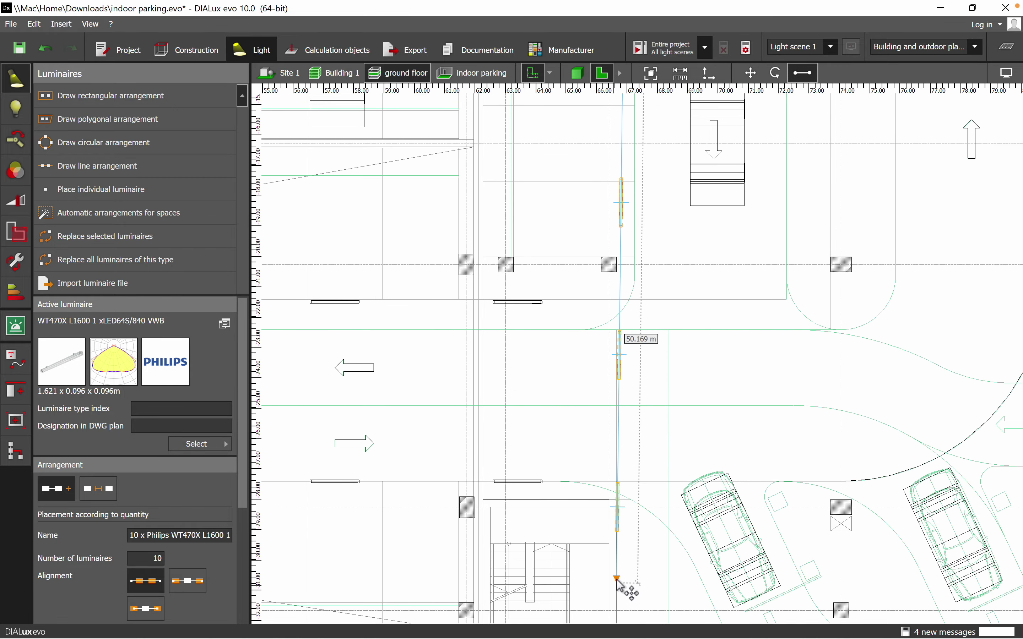
left_click_drag(621, 581, 635, 531)
scroll(657, 554, "down", 3)
middle_click_drag(718, 302, 693, 555)
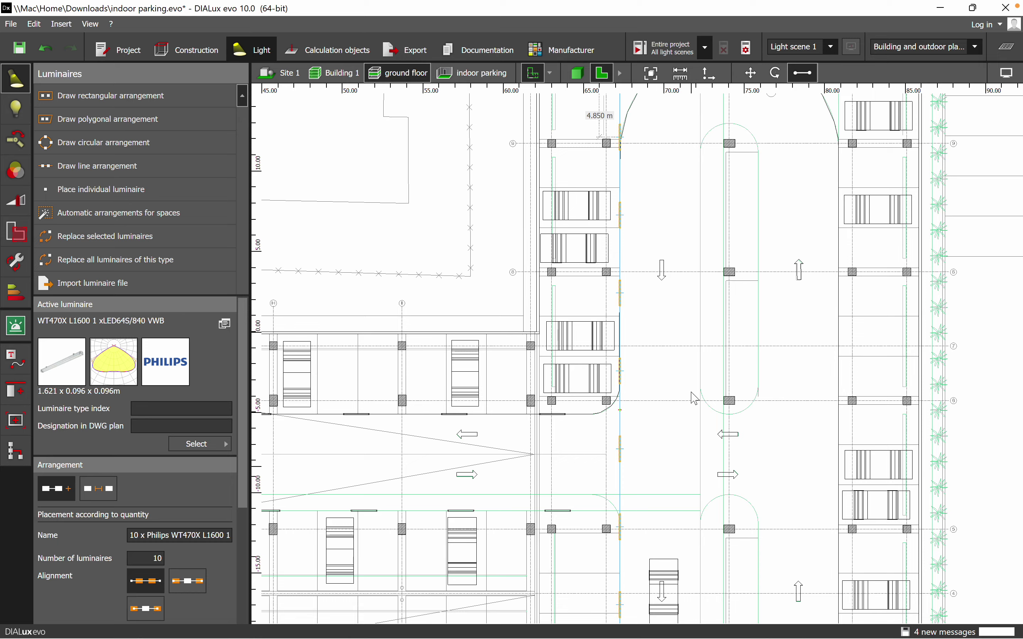
middle_click_drag(691, 354, 697, 293)
scroll(666, 245, "down", 3)
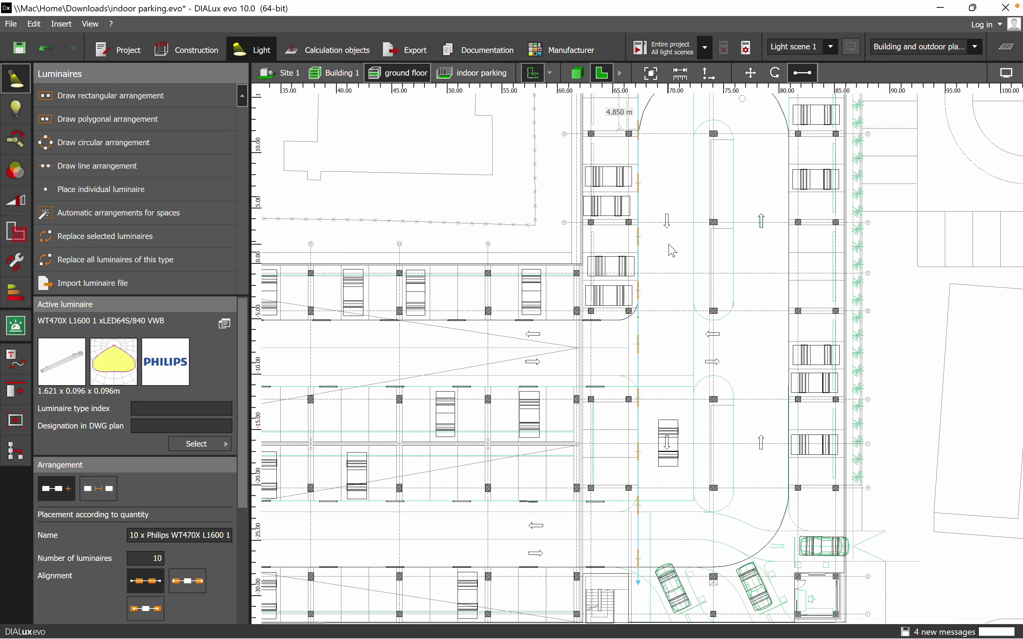
left_click(720, 252)
left_click(903, 295)
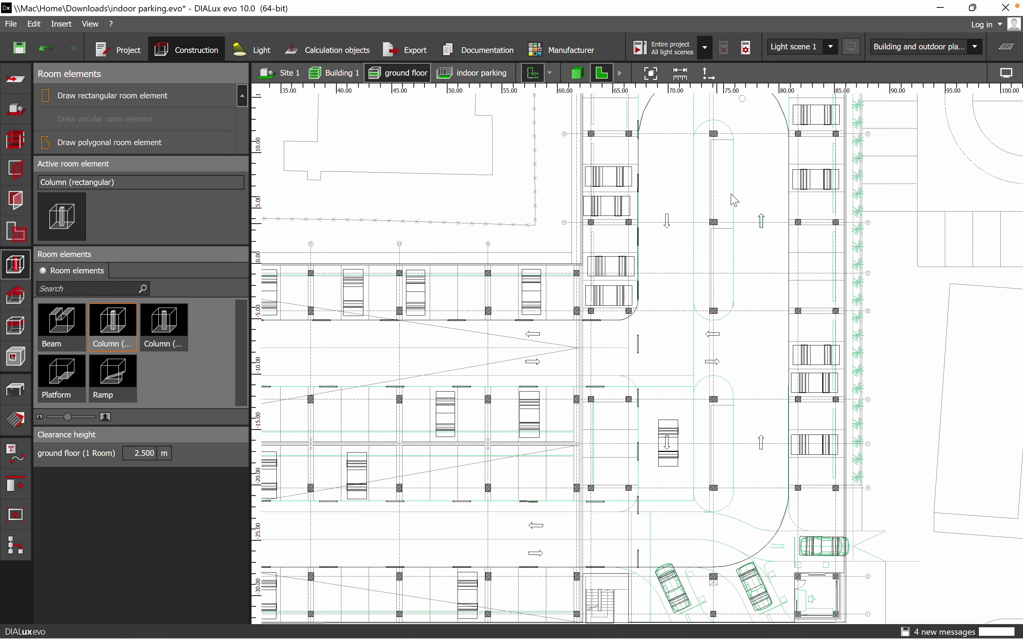
Draw a vertical luminaire line arrangement about 48 m long from the building wall along the central column row.
left_click(242, 52)
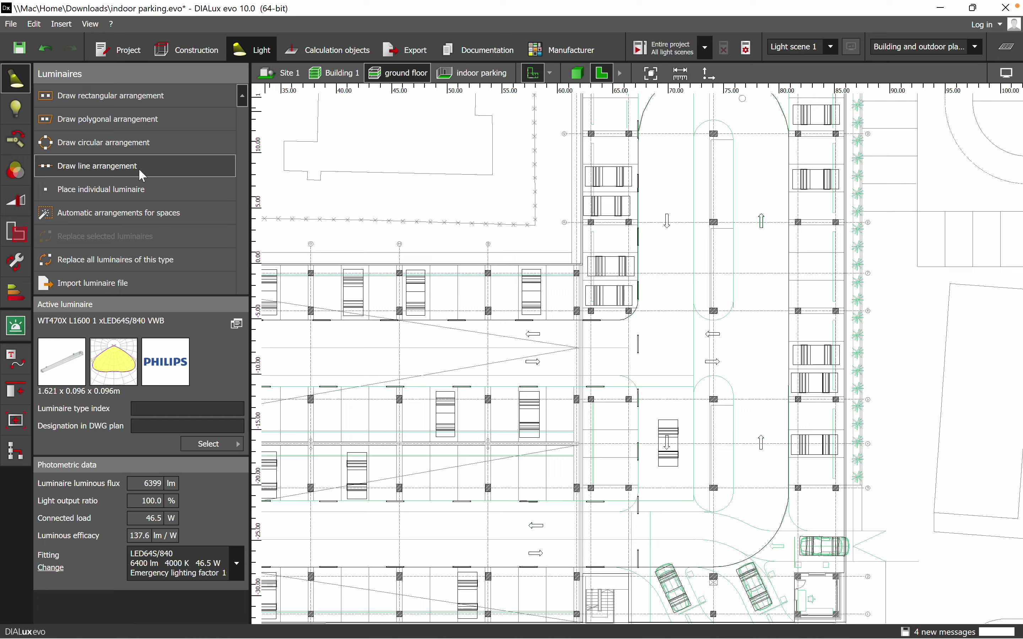
left_click(141, 175)
scroll(625, 202, "up", 3)
scroll(620, 186, "up", 2)
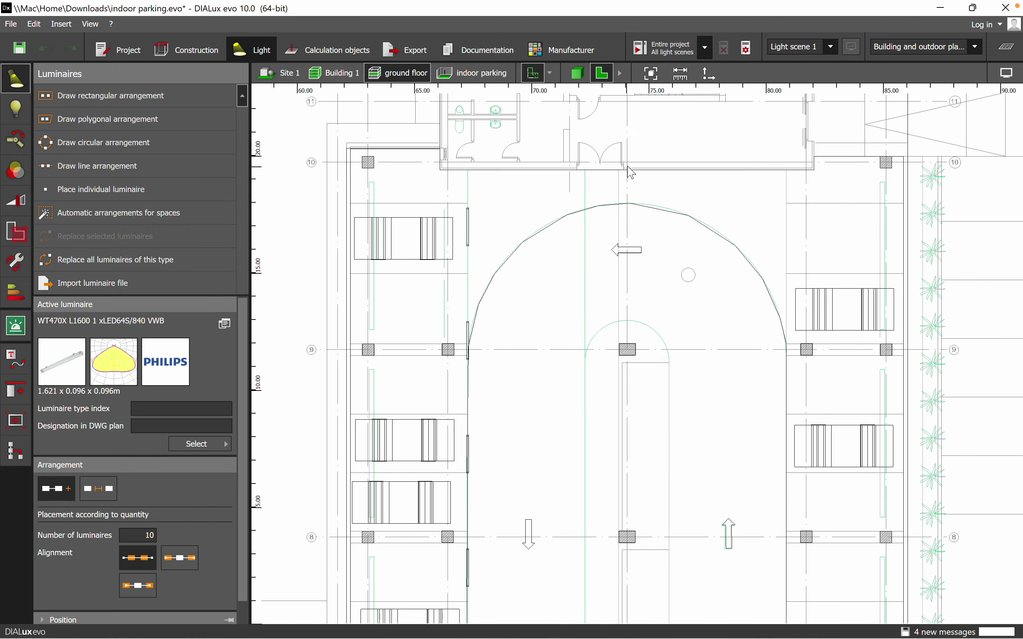
scroll(629, 169, "up", 2)
left_click(614, 175)
scroll(490, 159, "down", 4)
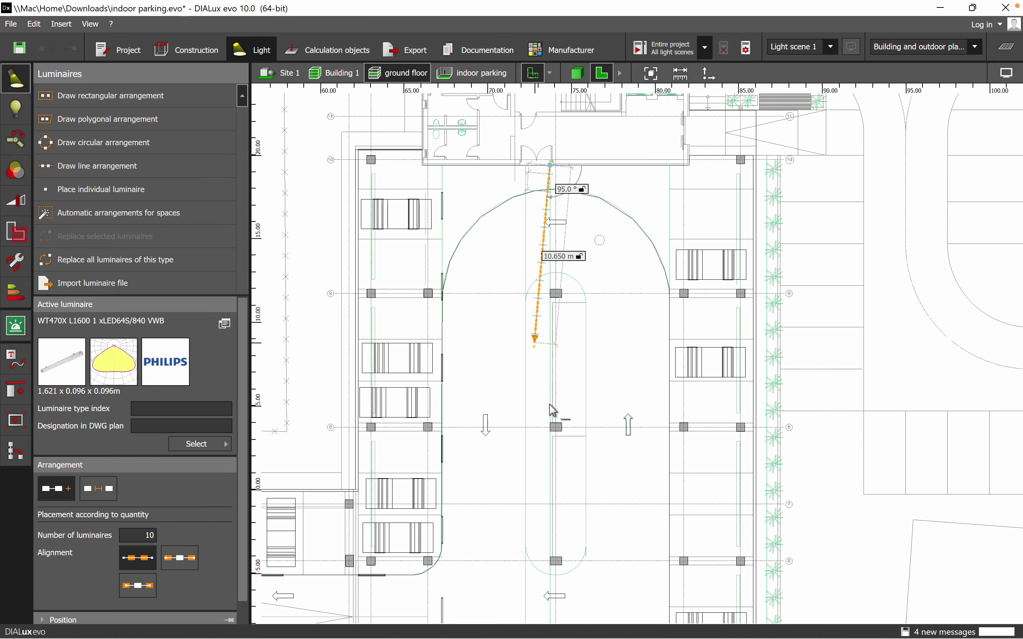
middle_click_drag(573, 403, 615, 115)
scroll(616, 116, "down", 2)
scroll(618, 338, "up", 1)
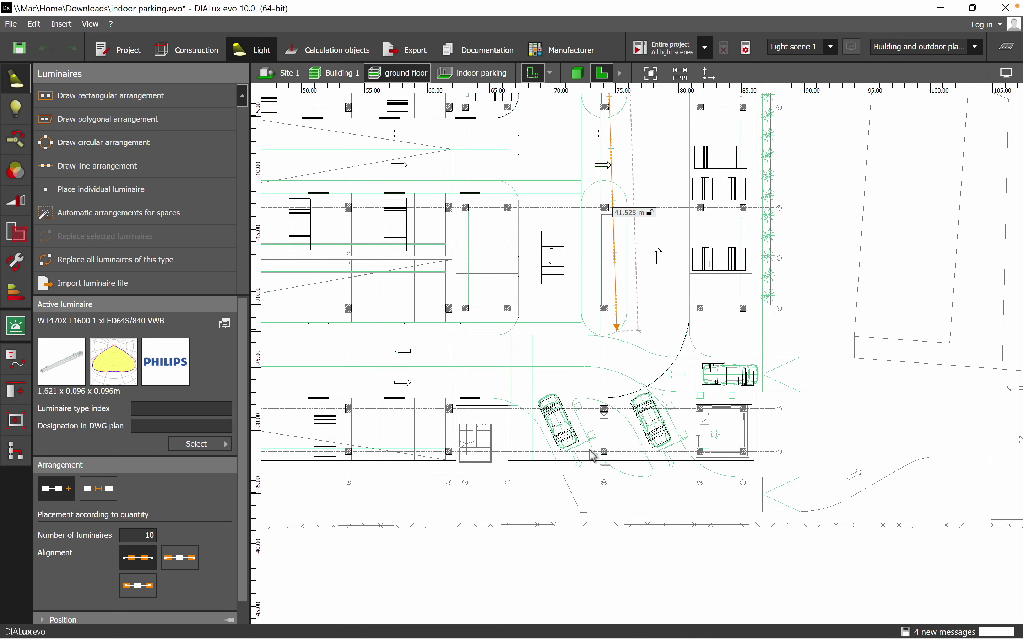
scroll(596, 406, "up", 1)
scroll(603, 385, "up", 1)
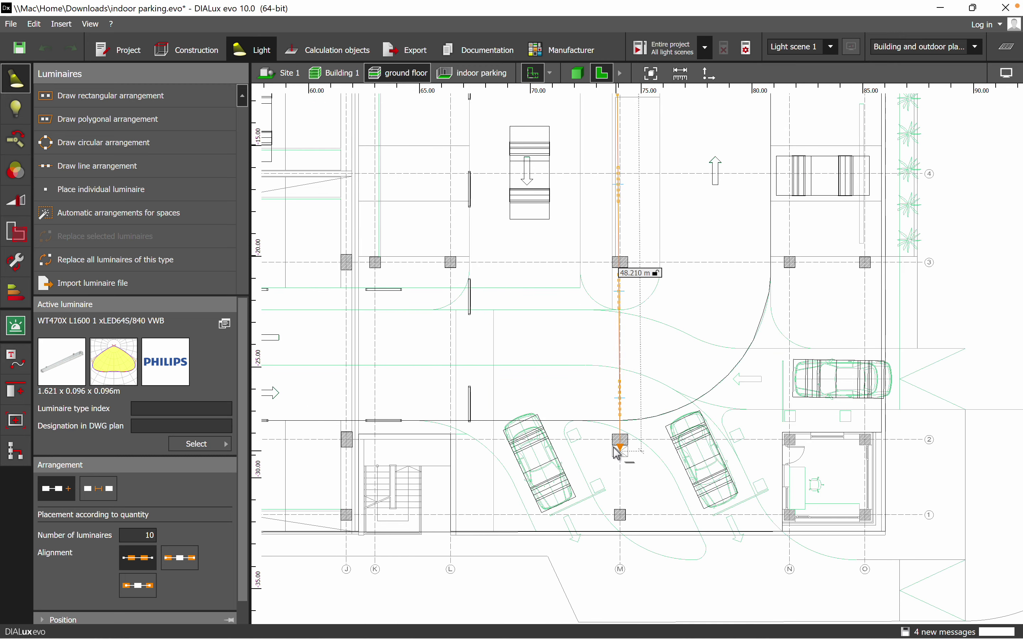
left_click(611, 438)
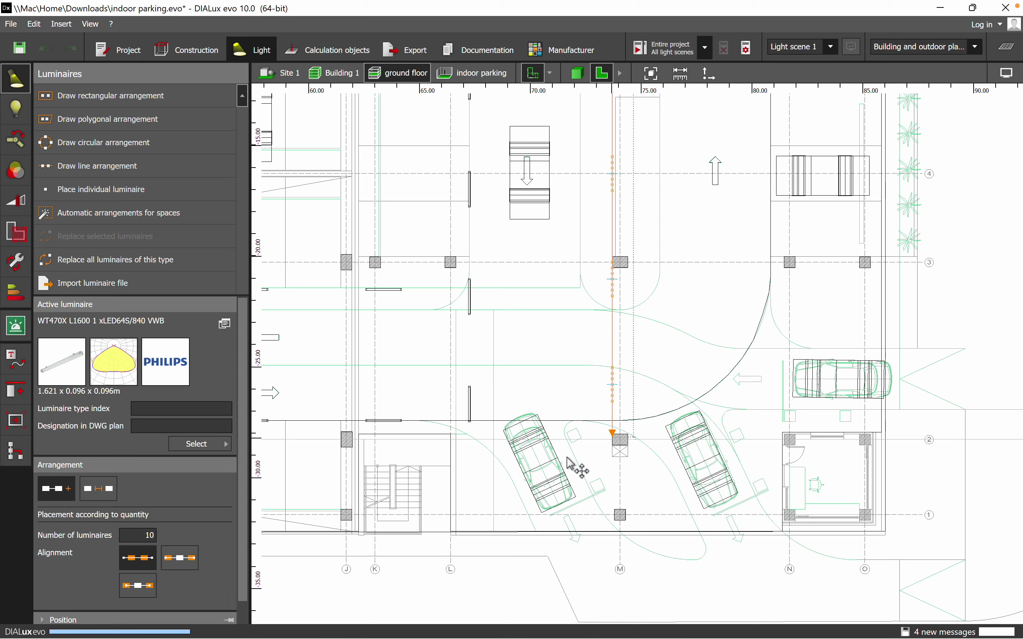
Move the central vertical line arrangement slightly to the west so its luminaires clear the columns.
scroll(589, 255, "up", 4)
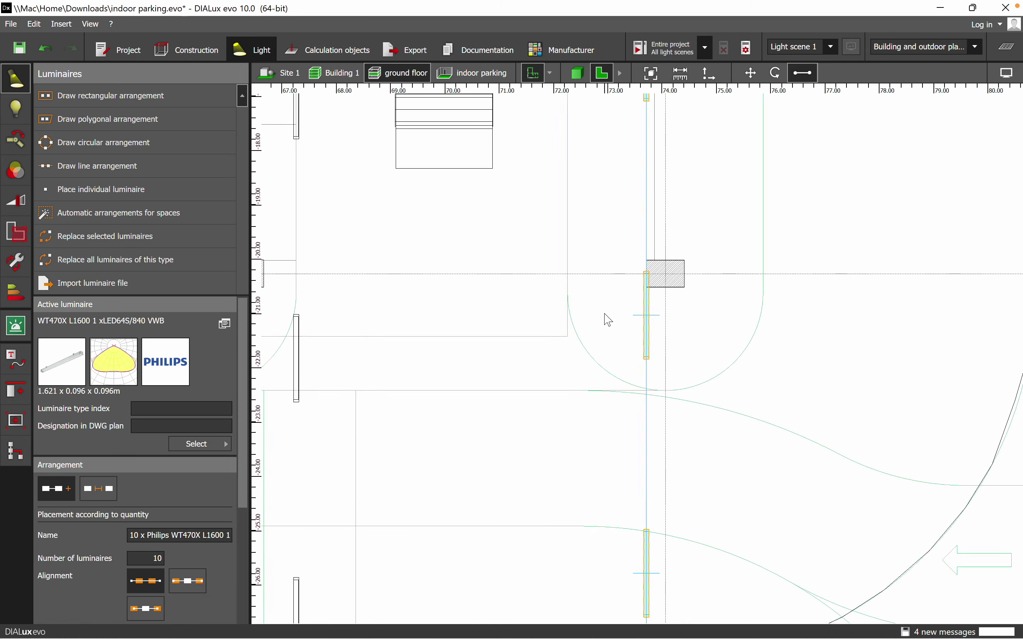
right_click(654, 317)
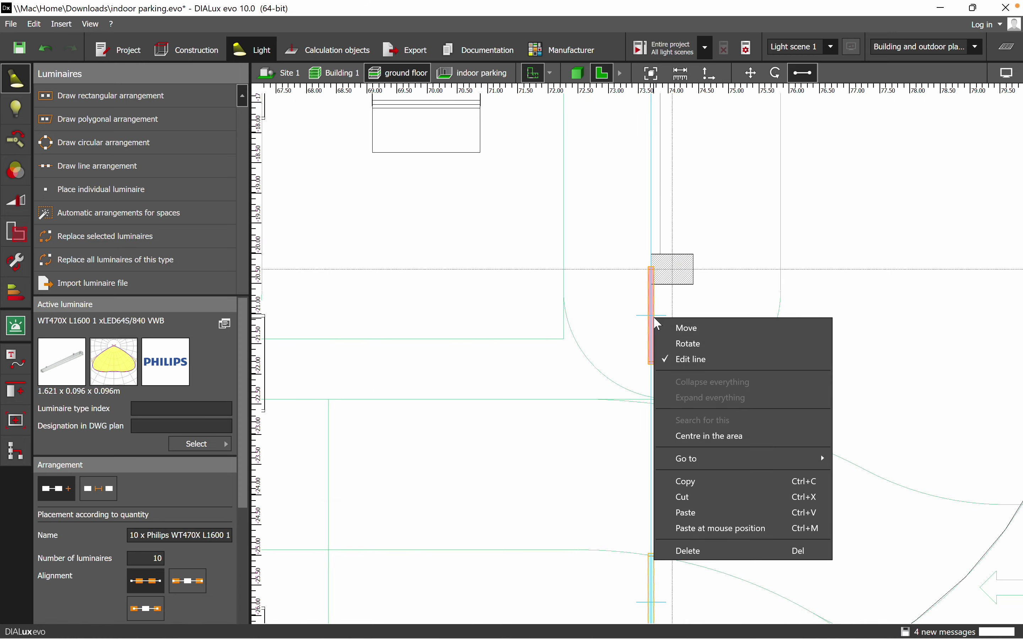
left_click(676, 325)
scroll(585, 435, "down", 4)
scroll(596, 232, "up", 4)
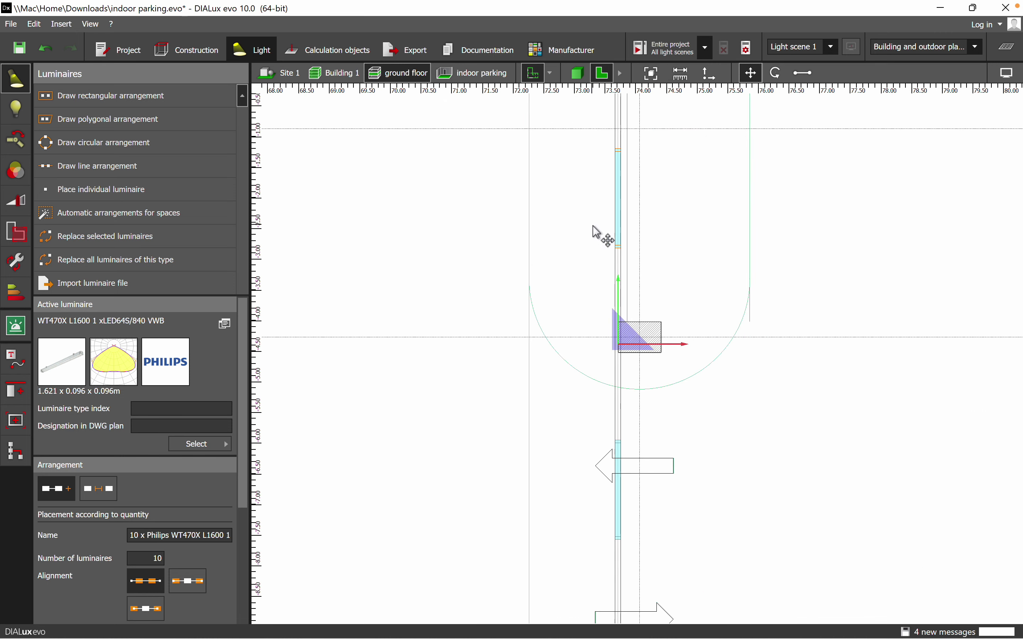
scroll(593, 342, "up", 1)
left_click_drag(625, 349, 613, 349)
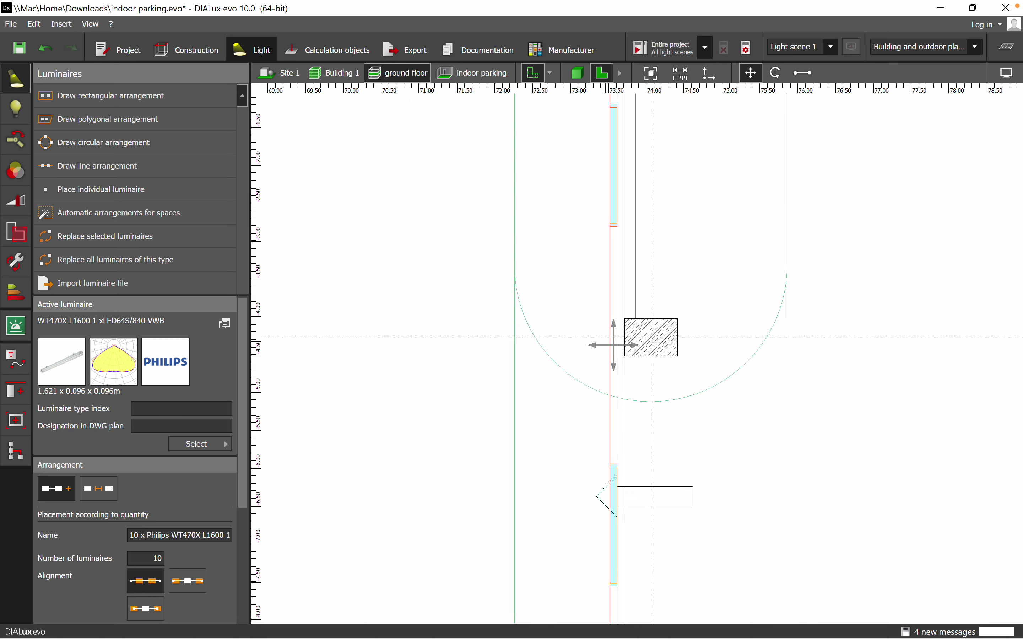
Set the number of luminaires in the central vertical line arrangement to 8.
scroll(499, 417, "down", 5)
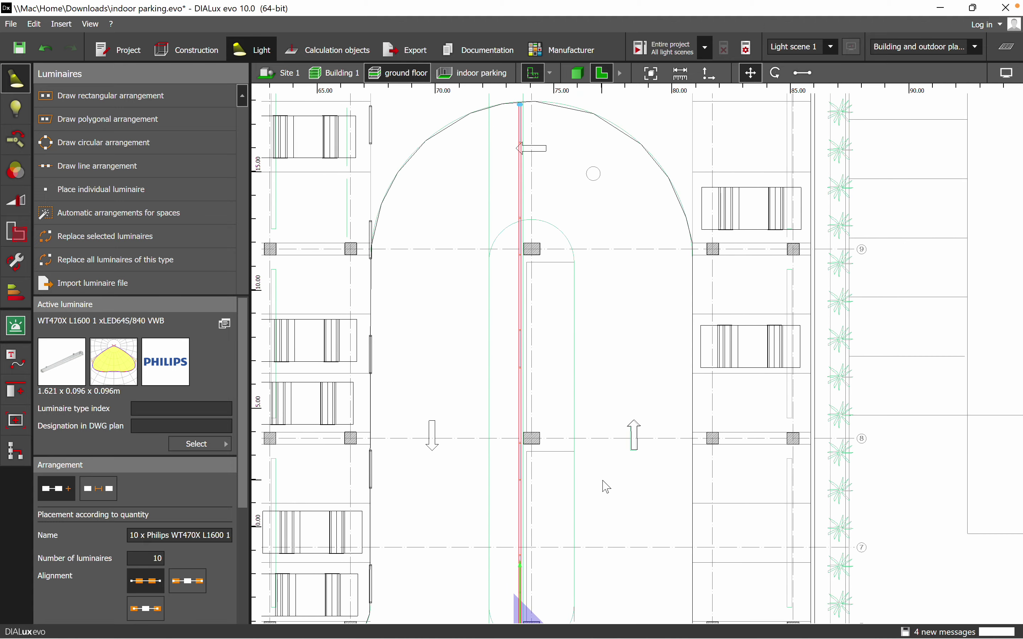
middle_click_drag(596, 225, 595, 374)
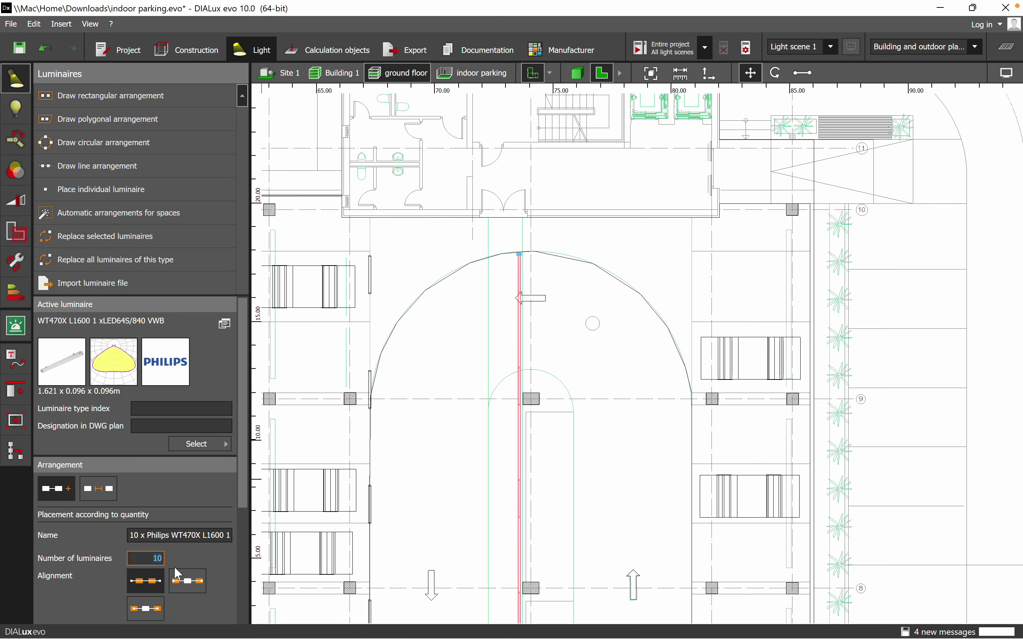
left_click(600, 354)
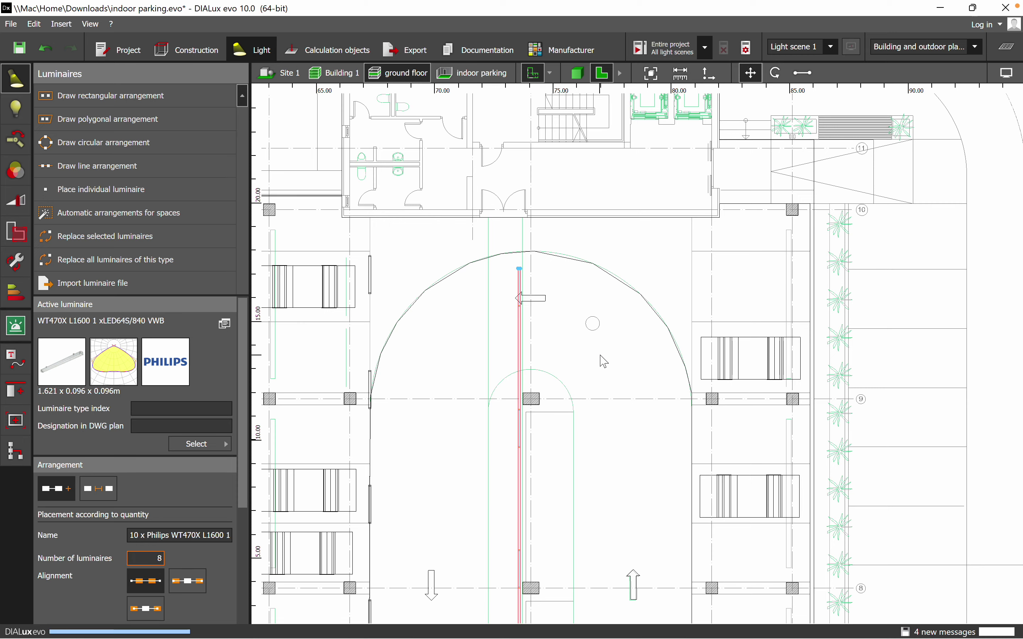
scroll(506, 136, "down", 3)
left_click(514, 295)
middle_click_drag(544, 448, 593, 253)
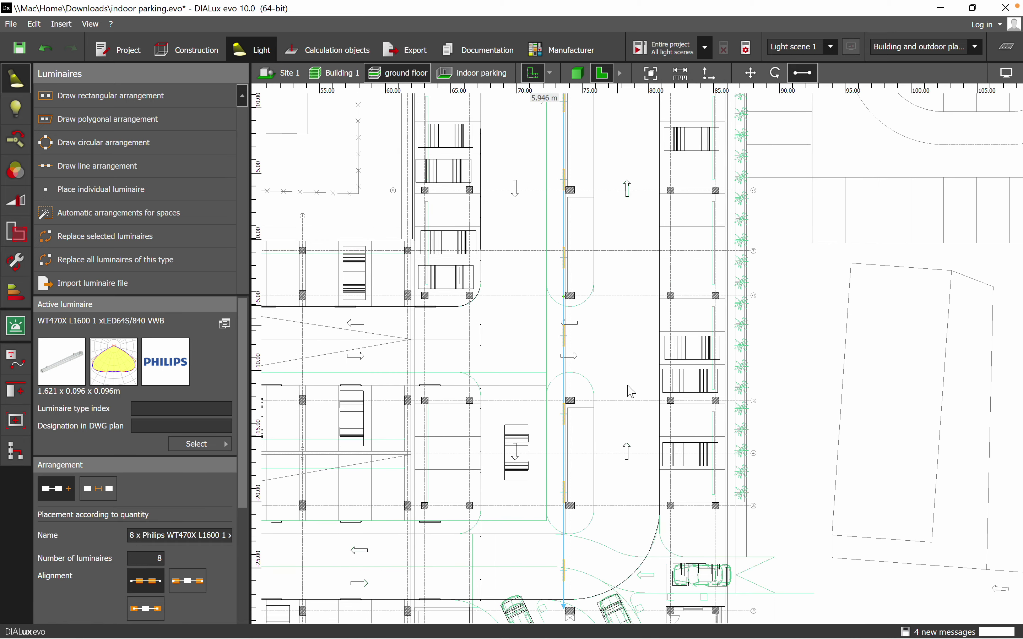
middle_click_drag(632, 407, 651, 251)
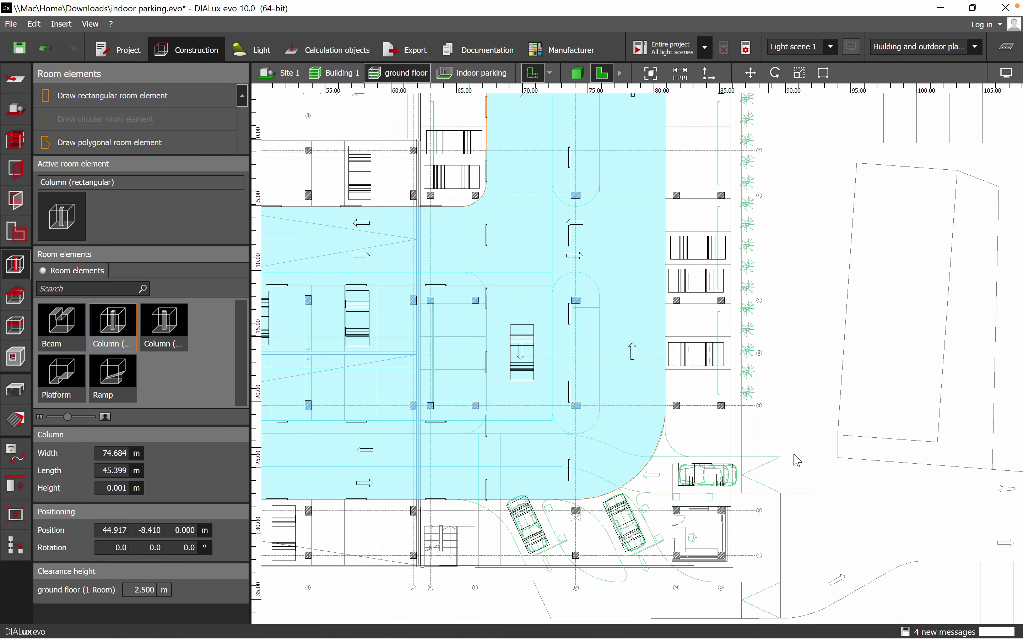
Draw a vertical luminaire line arrangement about 50 m long from the building wall down the eastern parking row's edge to the guard room.
left_click(803, 461)
middle_click_drag(698, 334, 634, 513)
left_click(254, 50)
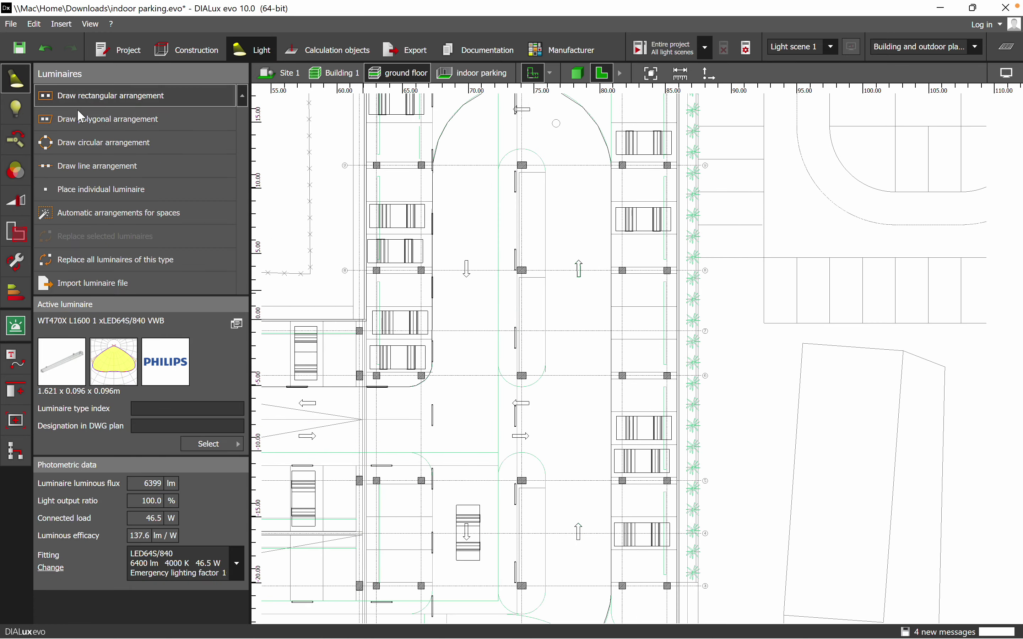
left_click(74, 167)
middle_click_drag(645, 231, 600, 321)
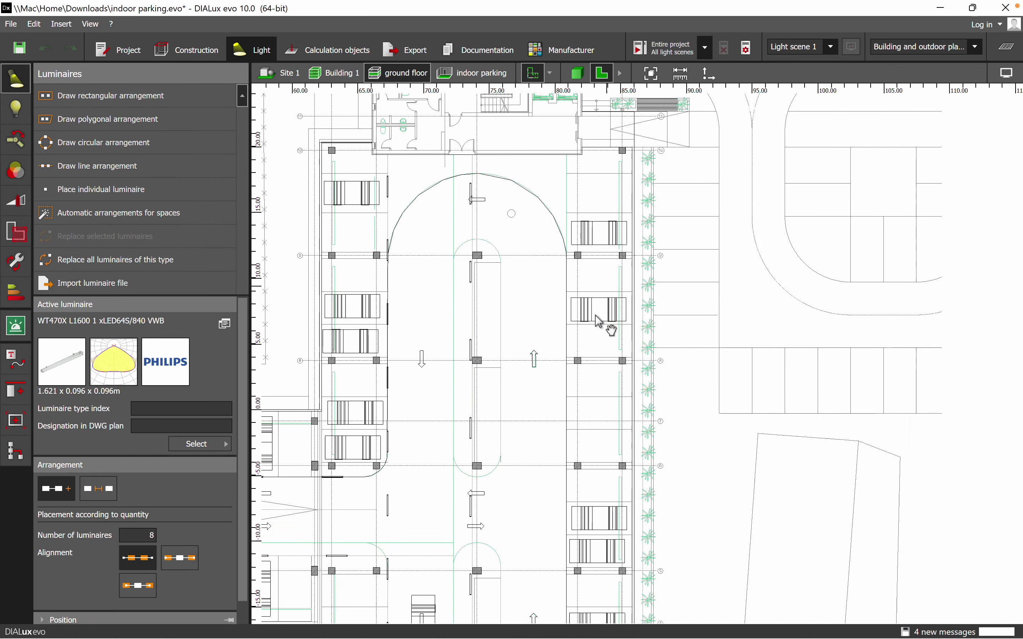
scroll(507, 223, "up", 6)
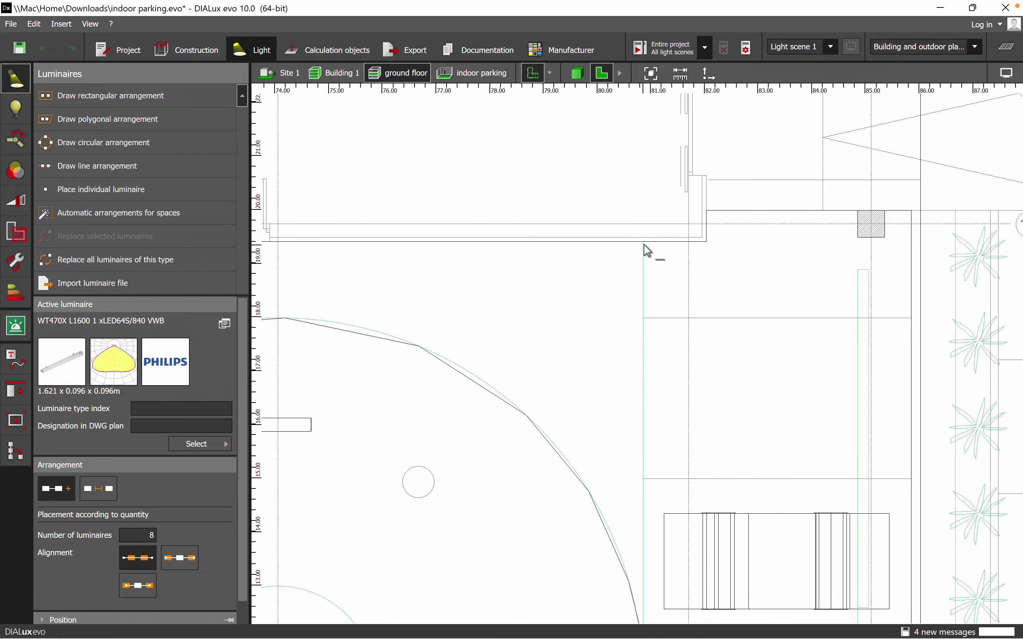
left_click(649, 249)
scroll(511, 216, "down", 10)
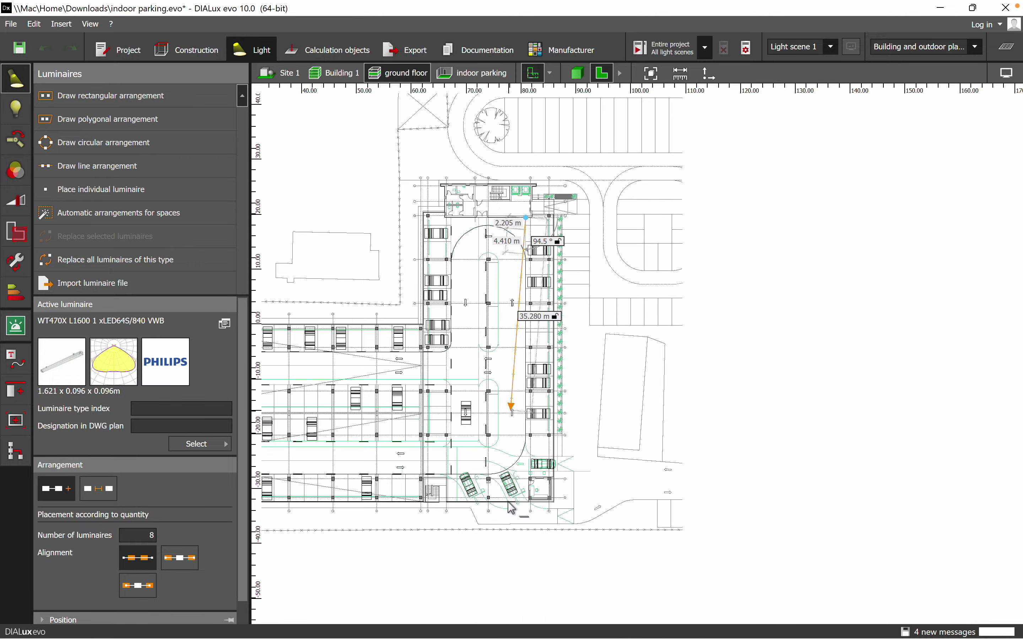
scroll(512, 507, "up", 6)
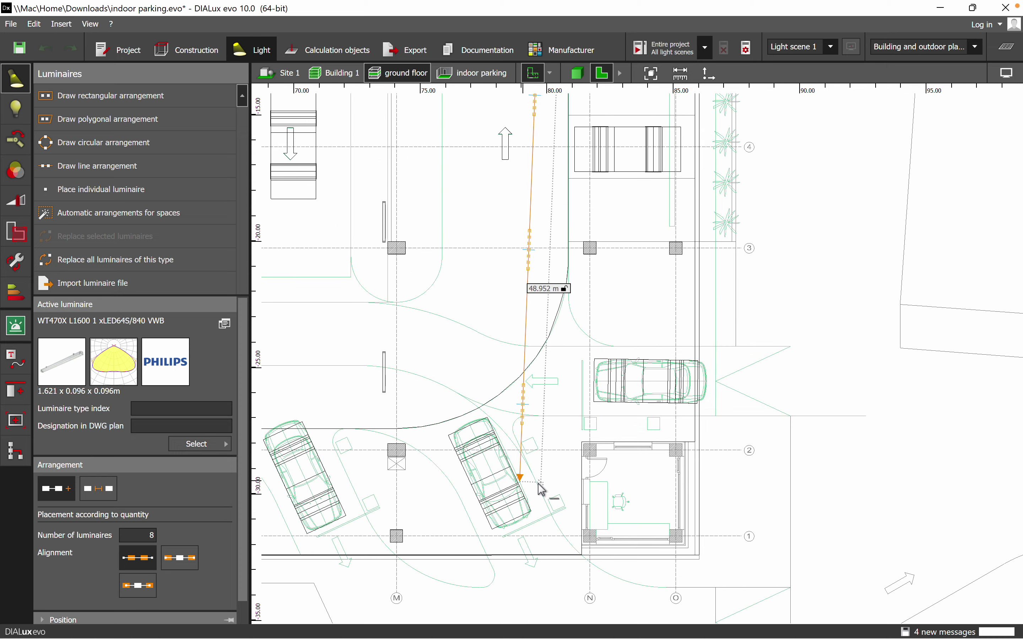
middle_click_drag(567, 478, 569, 452)
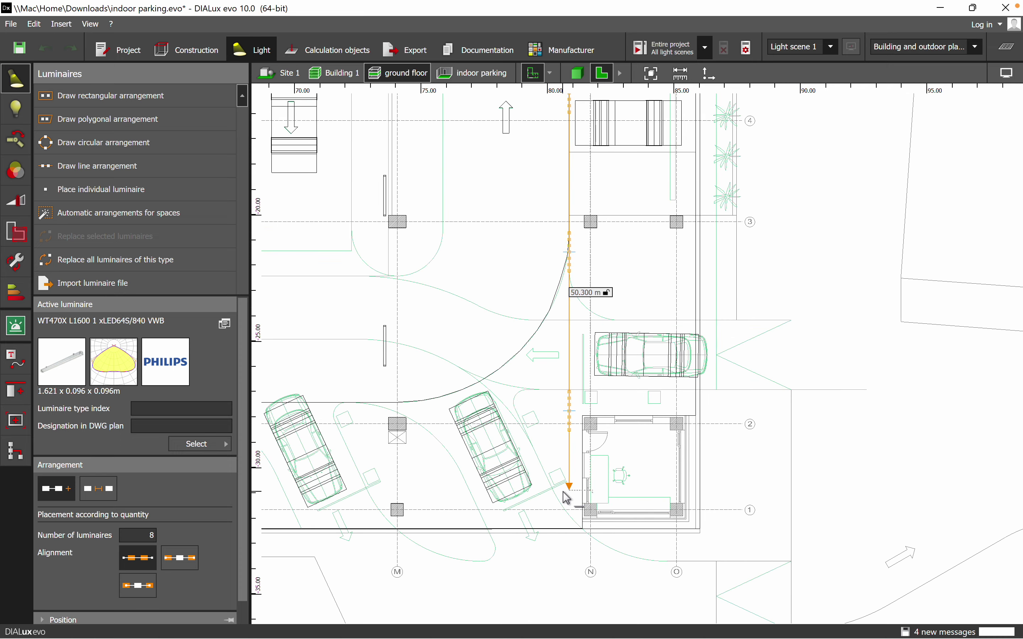
left_click(562, 491)
Shorten the eastern line arrangement slightly by moving its lower end point up beside the guard room, and deselect it.
scroll(678, 389, "down", 1)
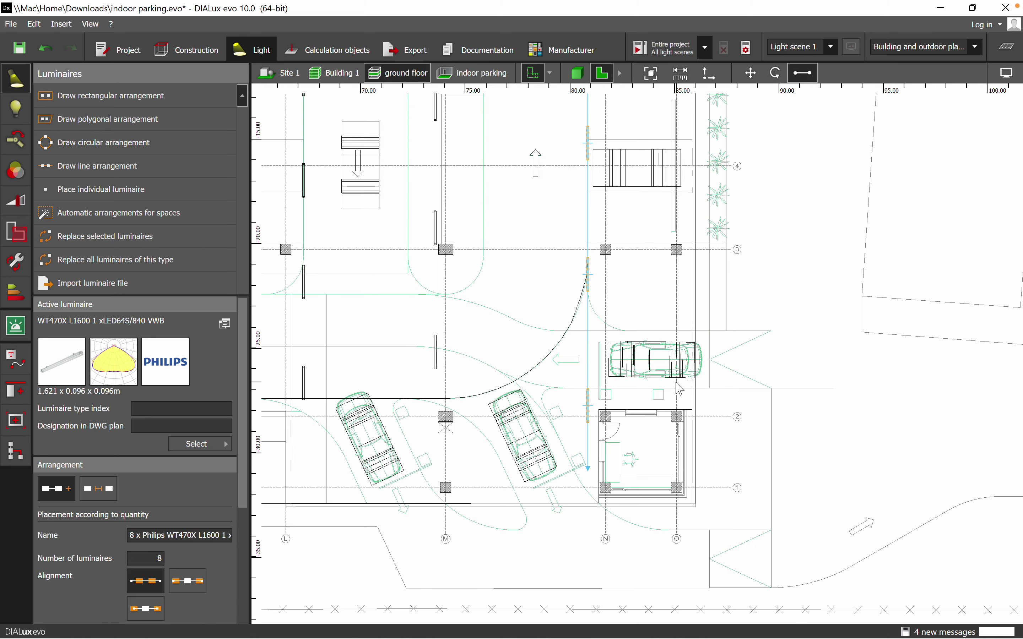
middle_click_drag(317, 460, 378, 458)
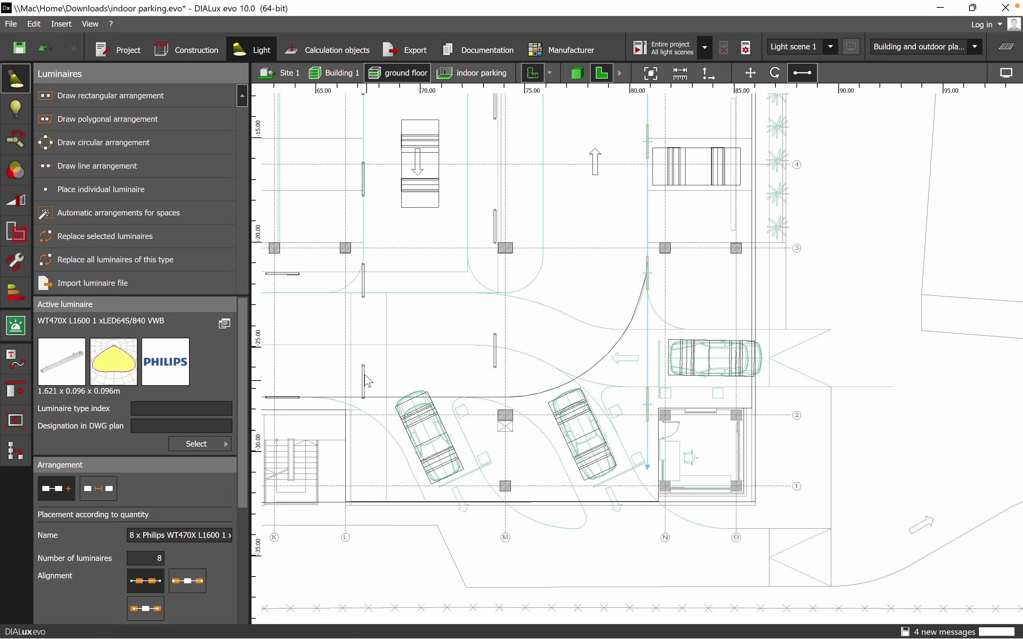
scroll(675, 464, "up", 3)
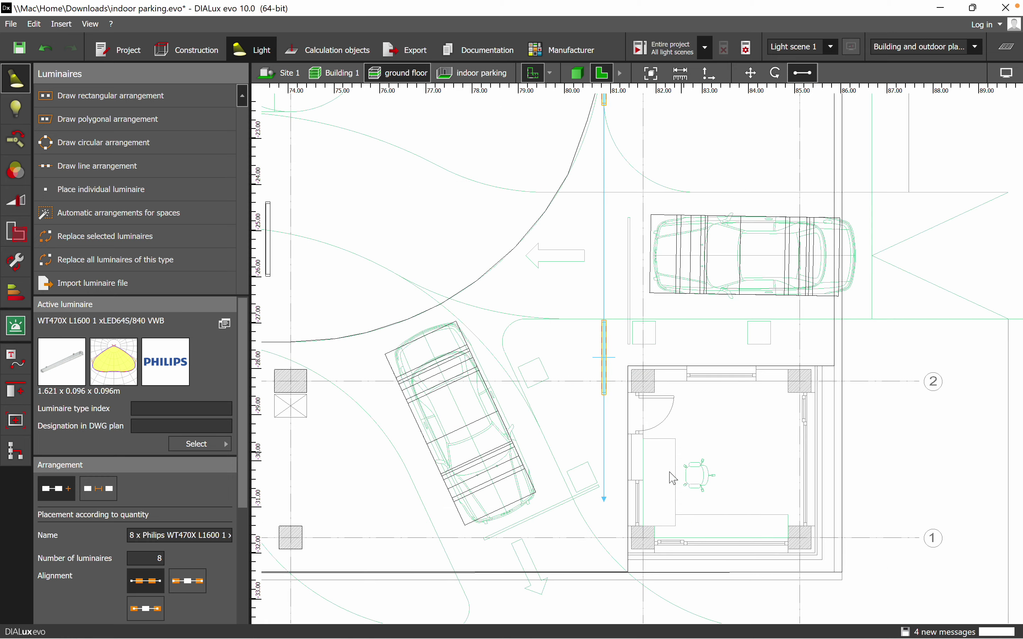
left_click_drag(603, 501, 604, 475)
scroll(782, 480, "down", 3)
left_click(939, 366)
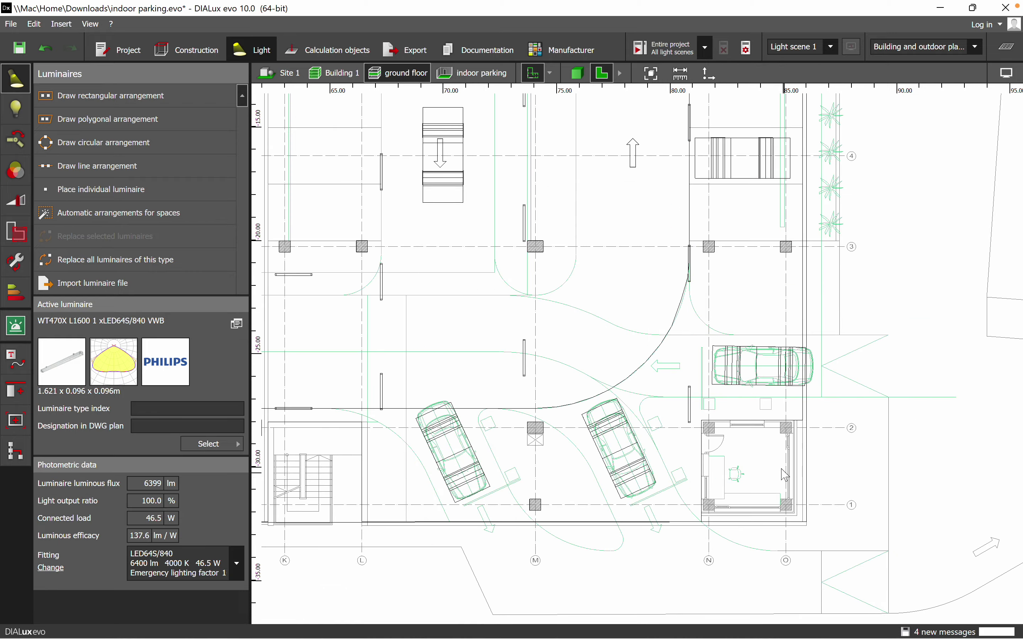
Examine the placed luminaires in 3D on the ground floor and in the indoor parking space, checking their positions relative to the columns and lanes.
scroll(760, 402, "down", 2)
left_click(571, 74)
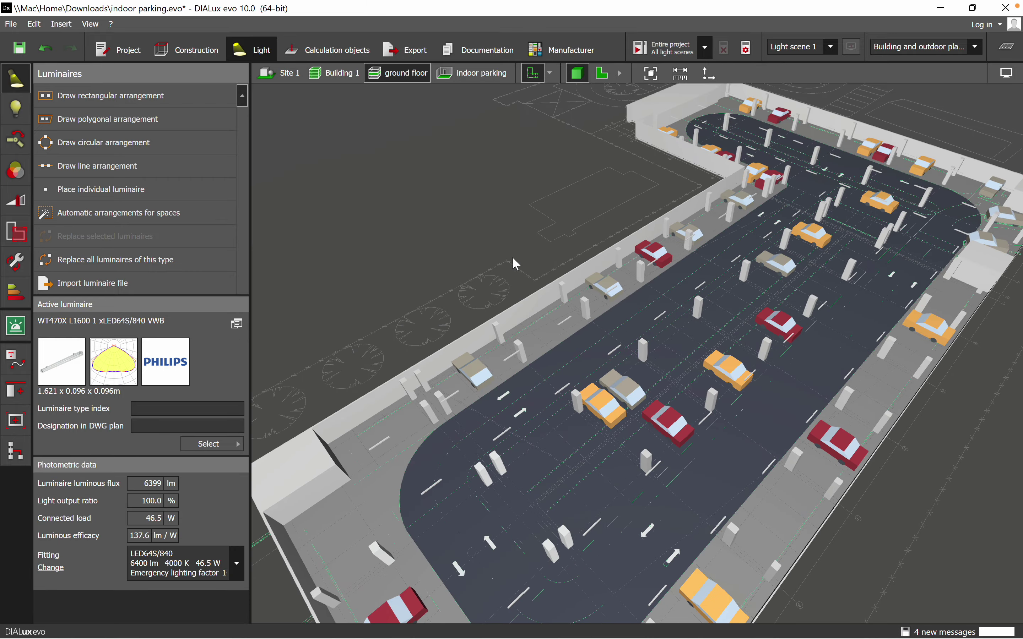
left_click(478, 73)
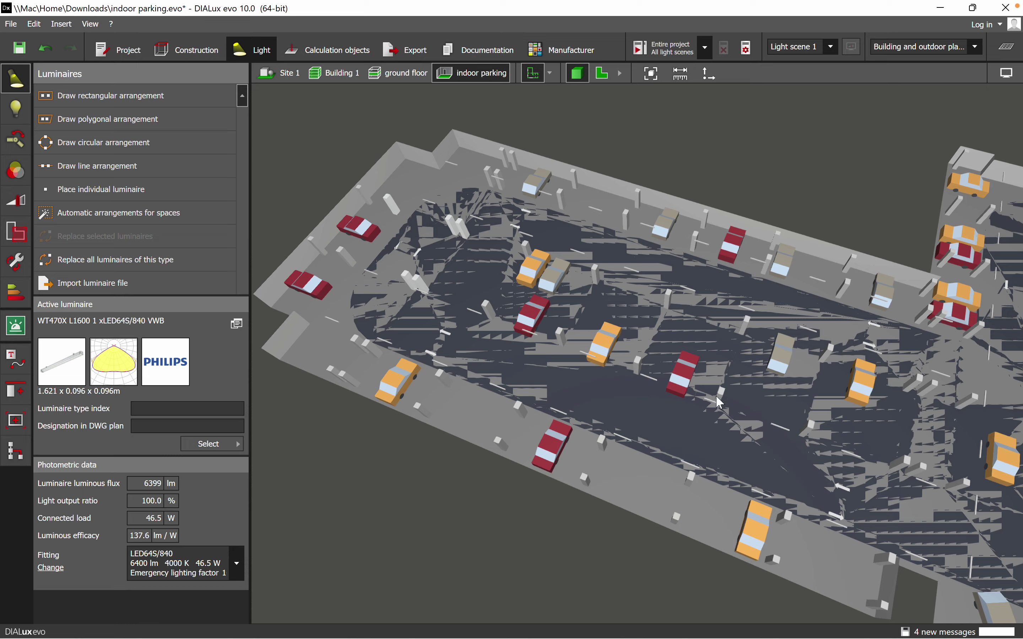
middle_click_drag(753, 449, 587, 433)
scroll(716, 471, "up", 10)
scroll(673, 430, "down", 4)
middle_click_drag(862, 463, 549, 422)
scroll(619, 442, "down", 3)
middle_click_drag(672, 418, 597, 453)
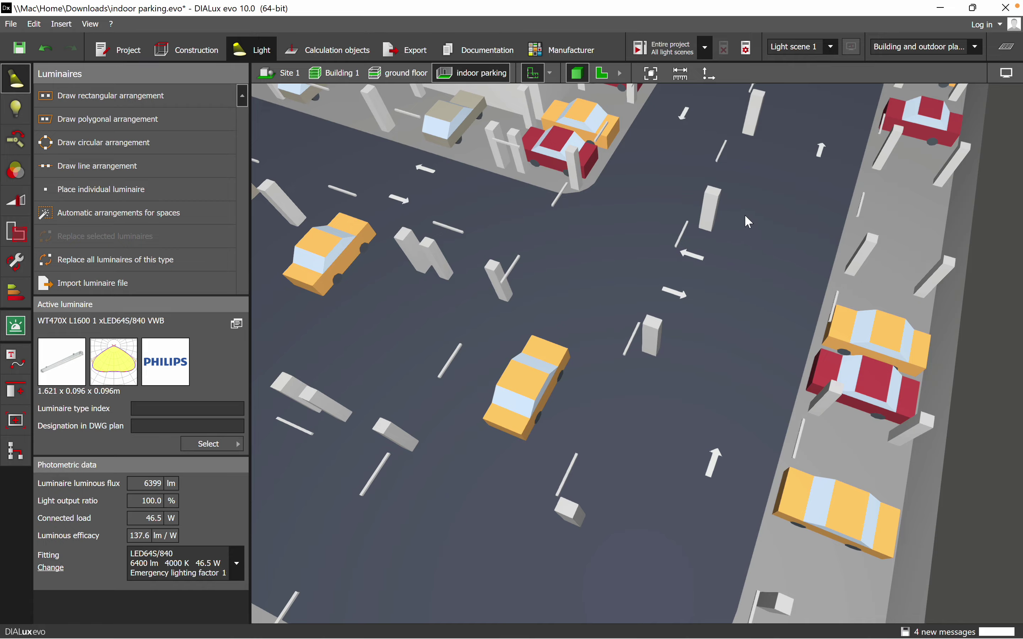
scroll(482, 422, "down", 4)
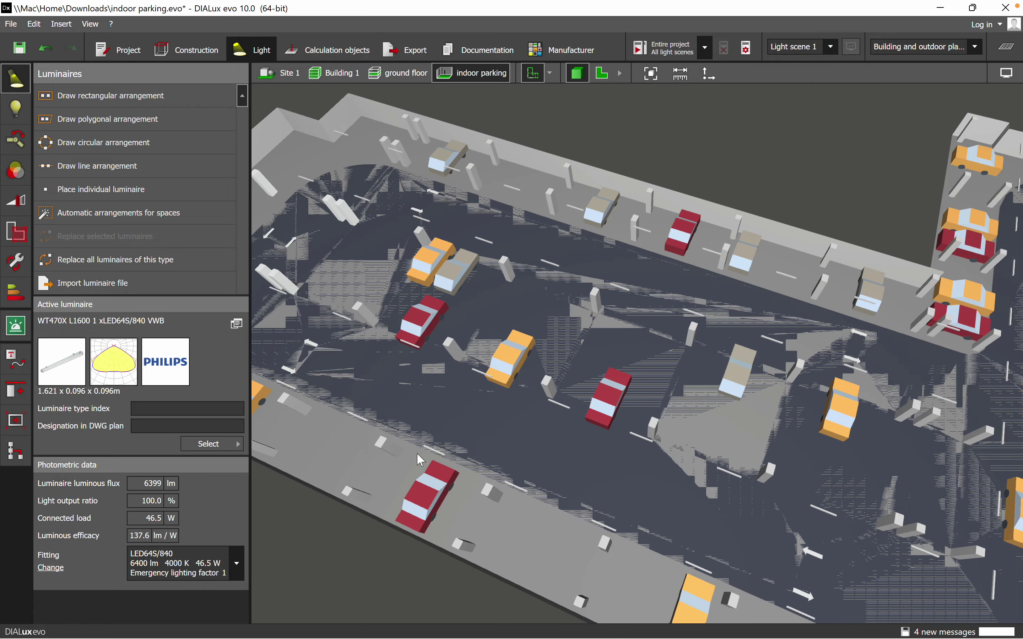
scroll(643, 247, "down", 3)
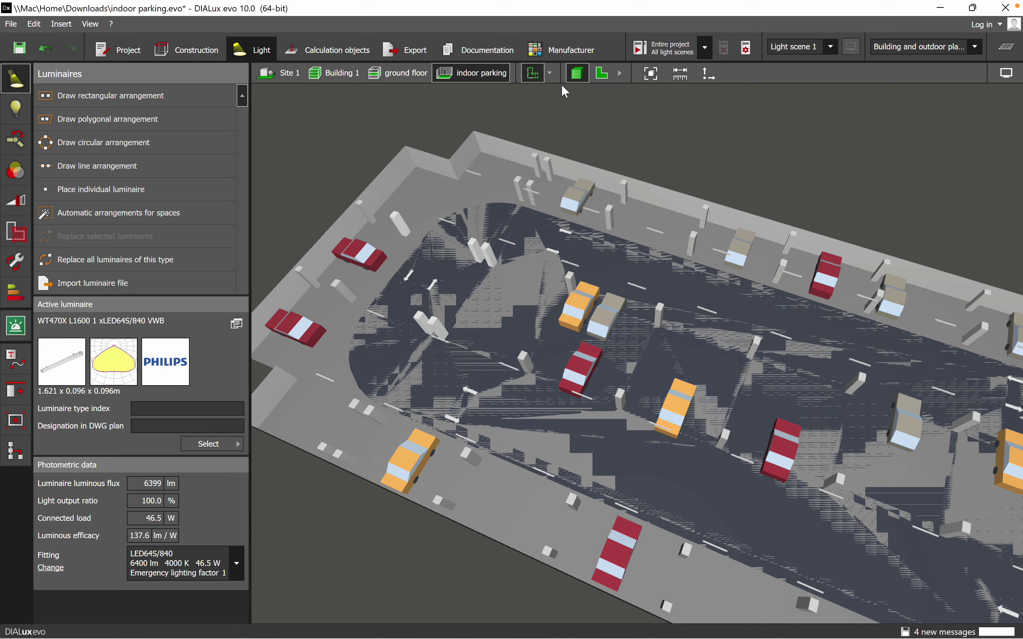
In the ground floor plan, draw a vertical line arrangement of 5 luminaires about 23.75 m long along the western parking row's edge.
left_click(603, 73)
middle_click_drag(518, 316, 594, 291)
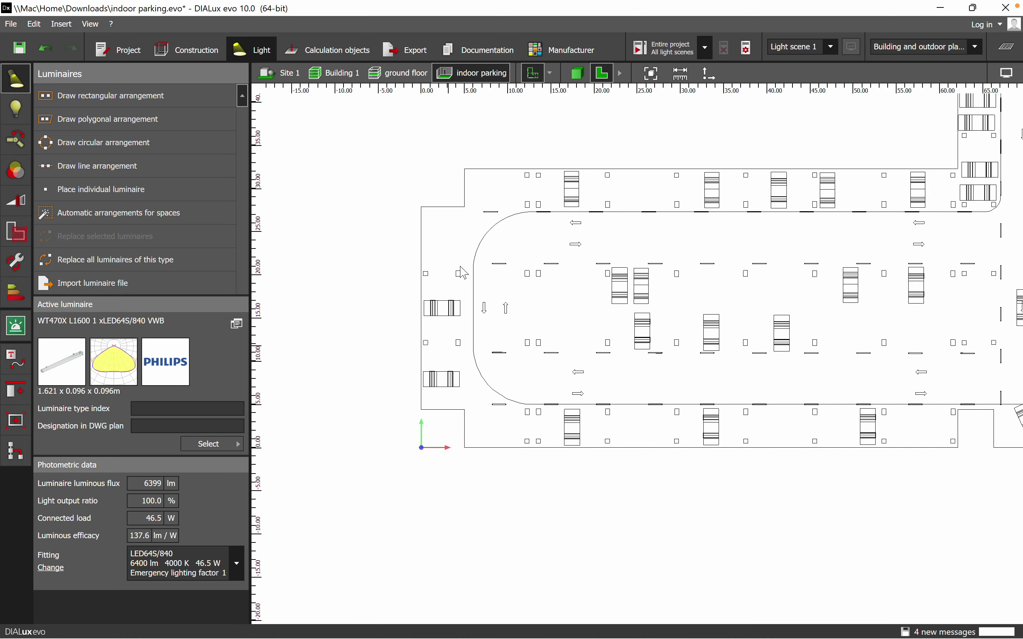
left_click(421, 75)
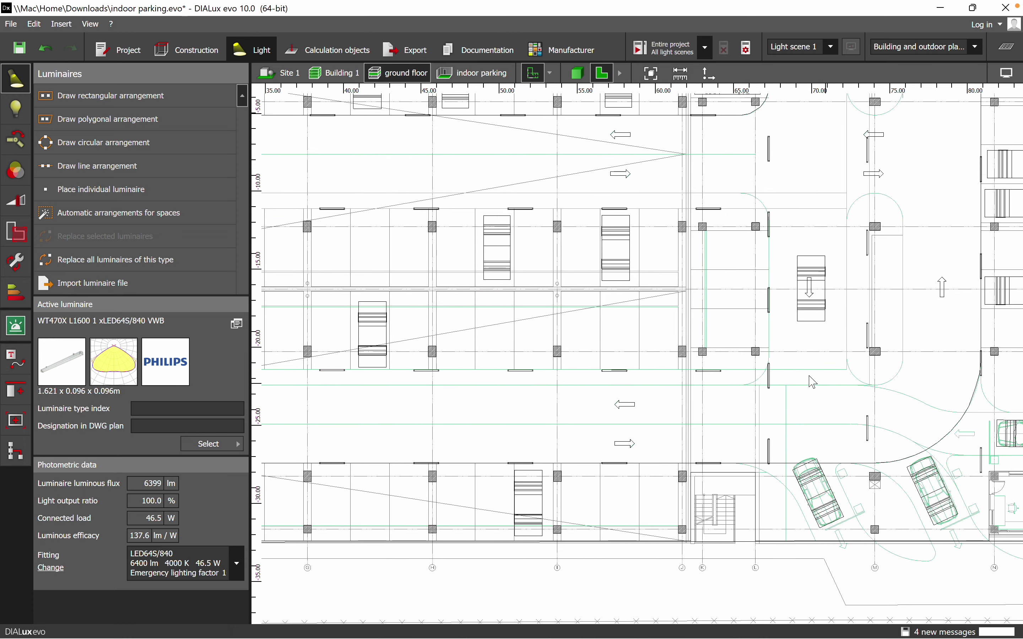
scroll(488, 386, "up", 5)
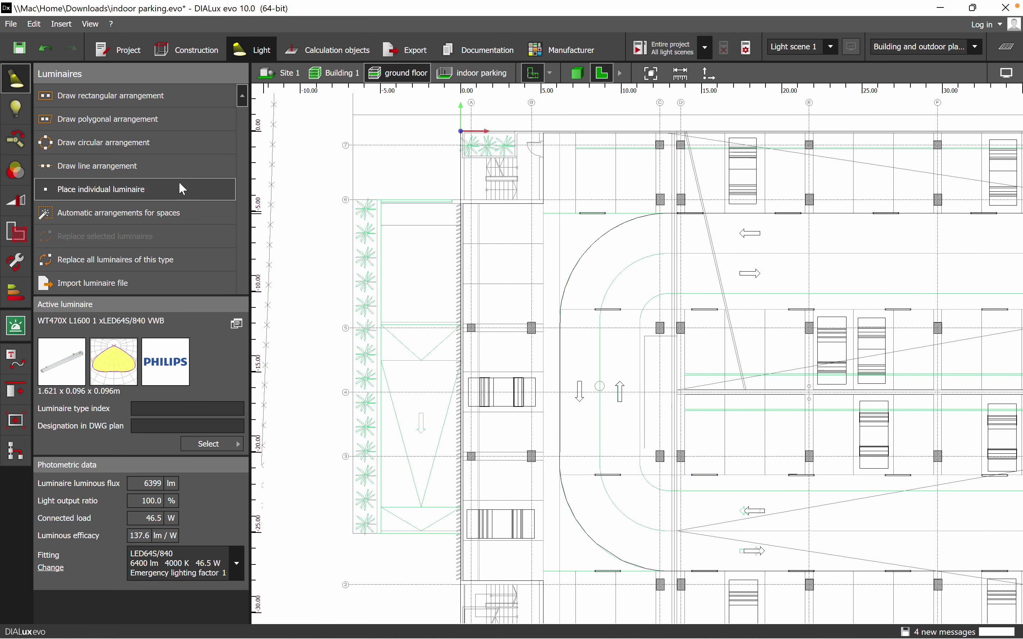
left_click(143, 167)
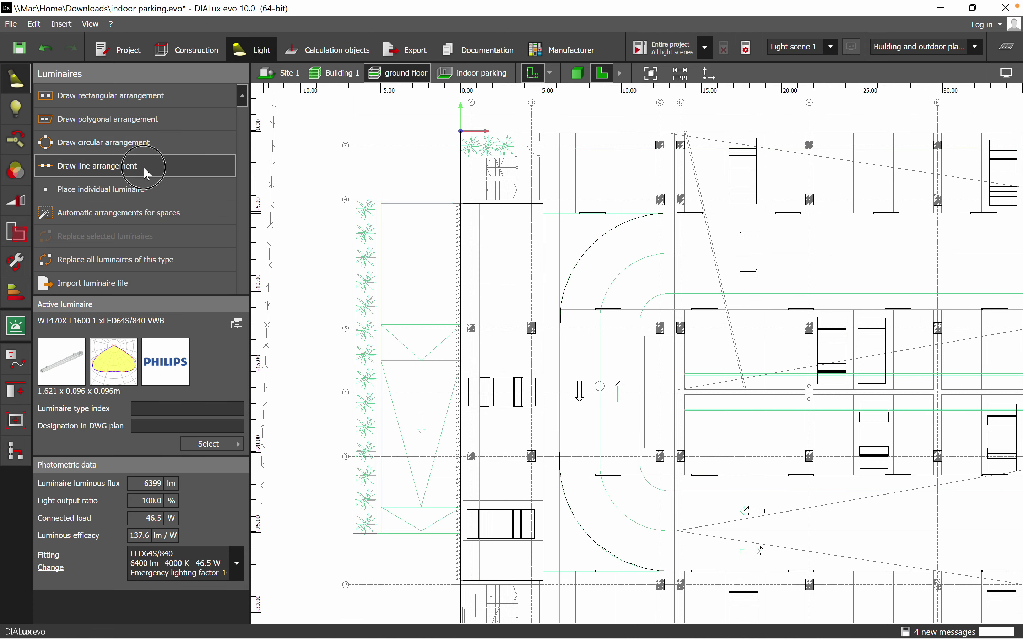
scroll(558, 242, "up", 2)
left_click(544, 202)
middle_click_drag(579, 372, 529, 259)
scroll(533, 267, "down", 2)
middle_click_drag(553, 401, 555, 303)
middle_click_drag(537, 448, 546, 385)
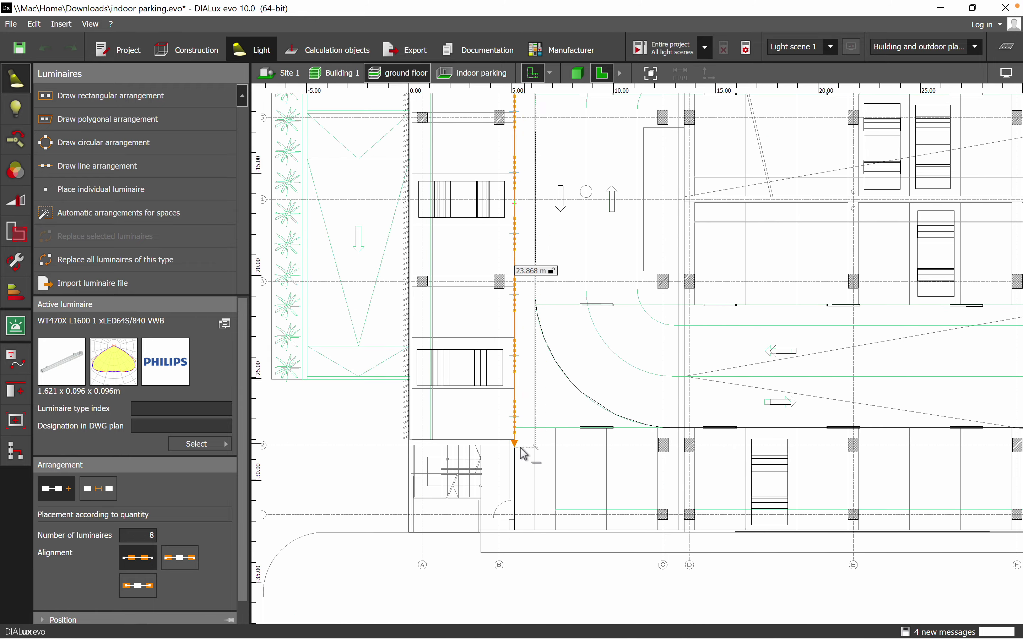
scroll(516, 443, "up", 2)
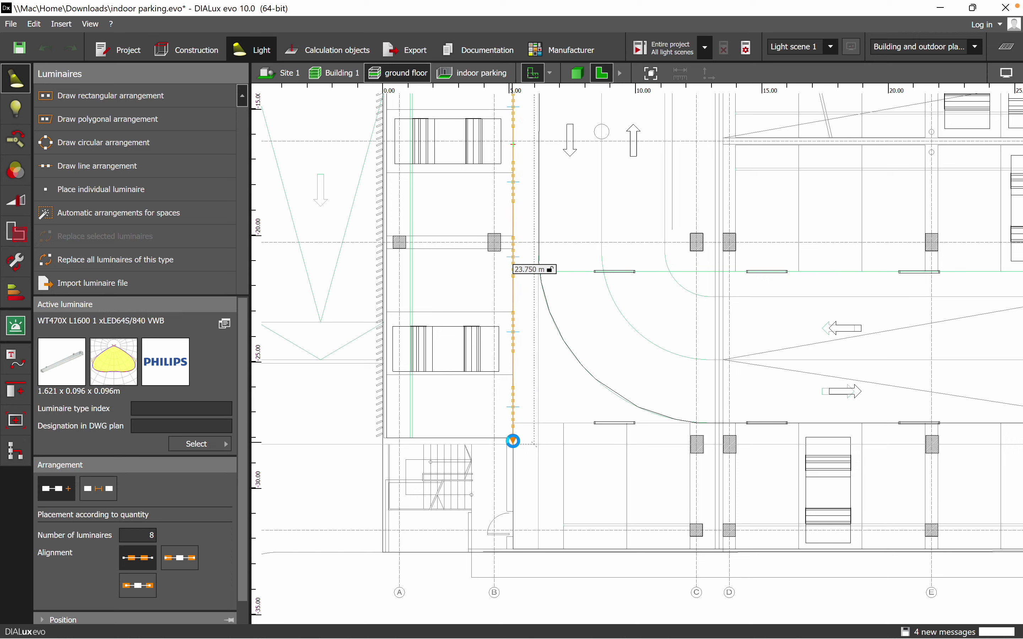
left_click(513, 442)
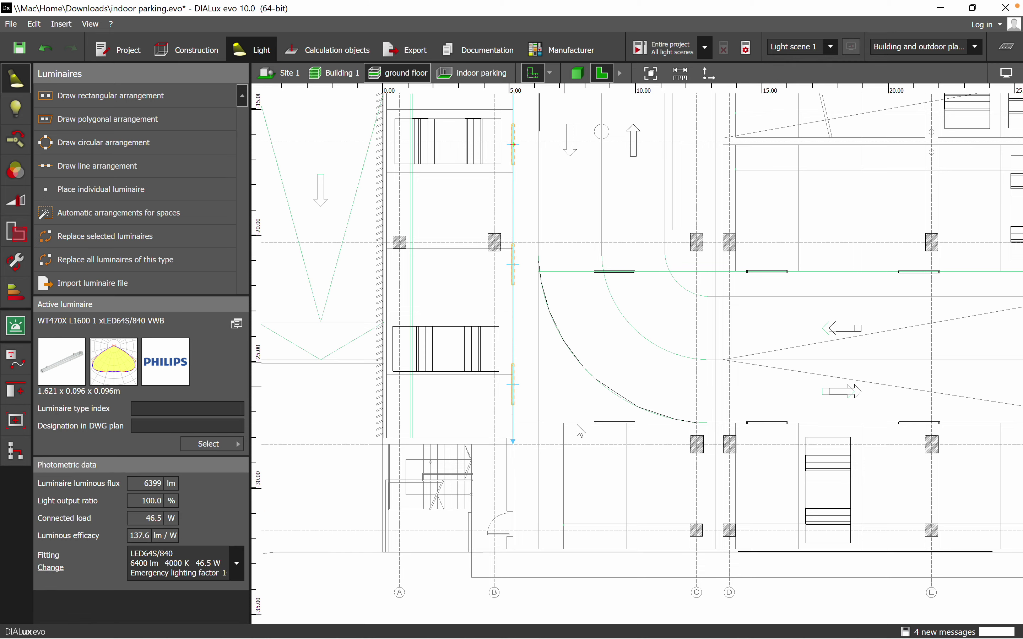
Extend the western line arrangement to 24 m by moving its upper end point to the grid line, and deselect it.
middle_click_drag(589, 254, 560, 445)
scroll(567, 436, "down", 1)
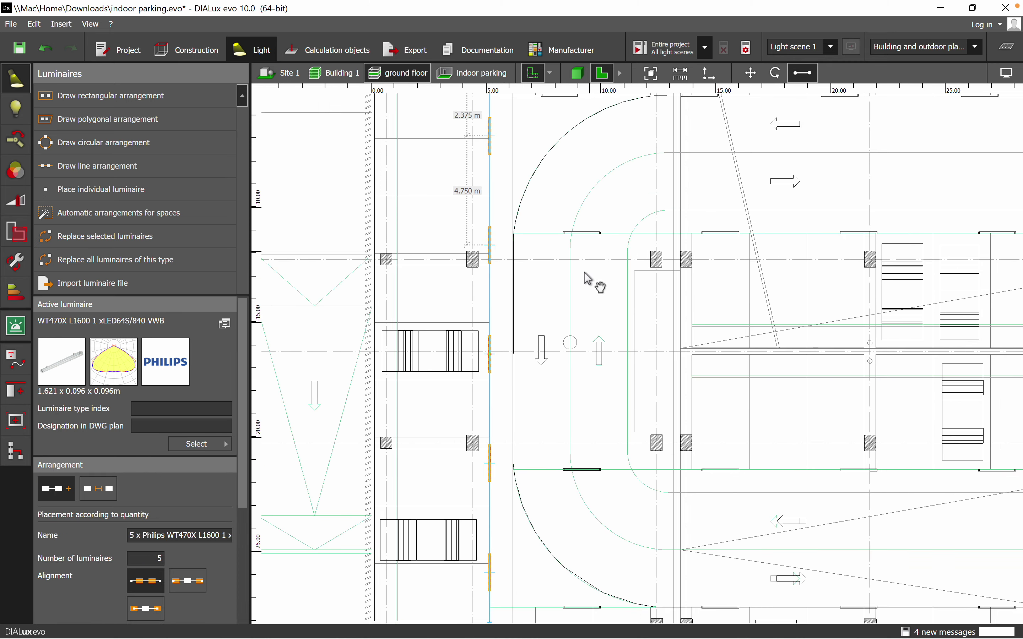
left_click_drag(588, 279, 579, 374)
scroll(476, 150, "up", 3)
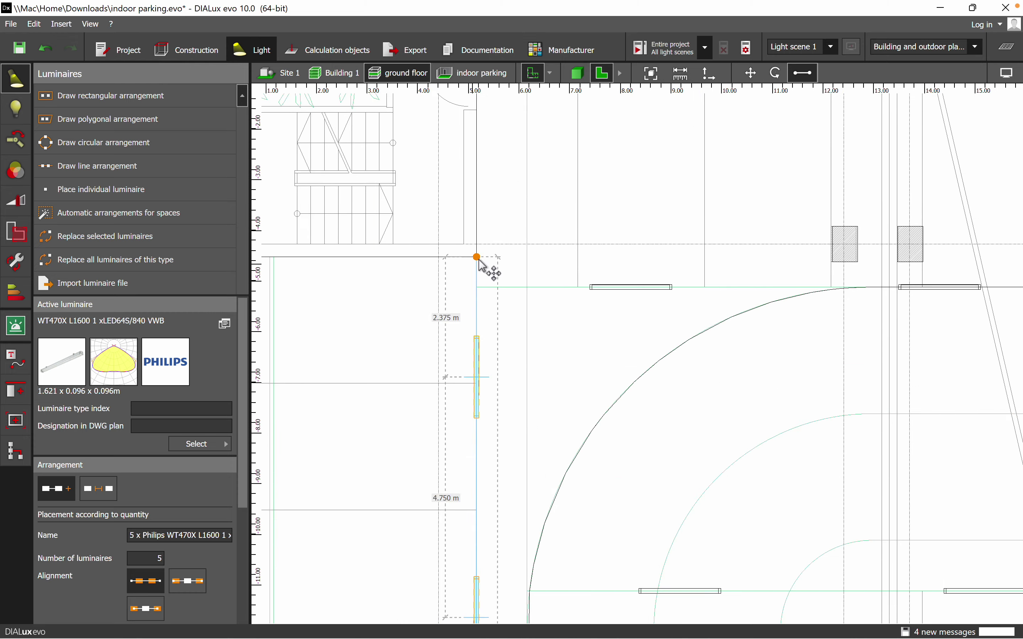
left_click_drag(482, 264, 487, 251)
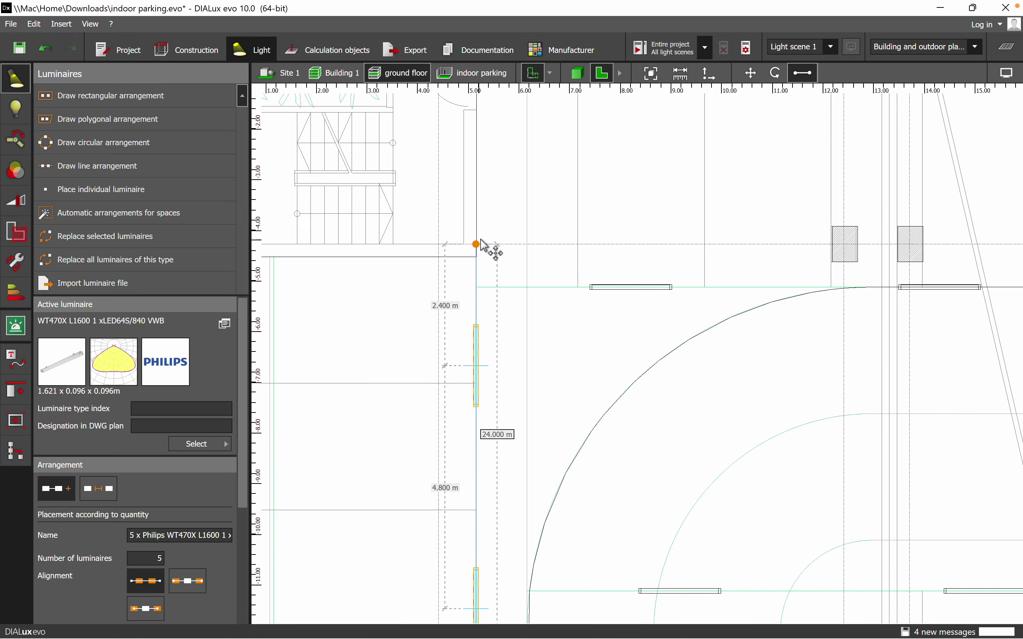
scroll(489, 251, "down", 1)
left_click_drag(542, 475, 571, 290)
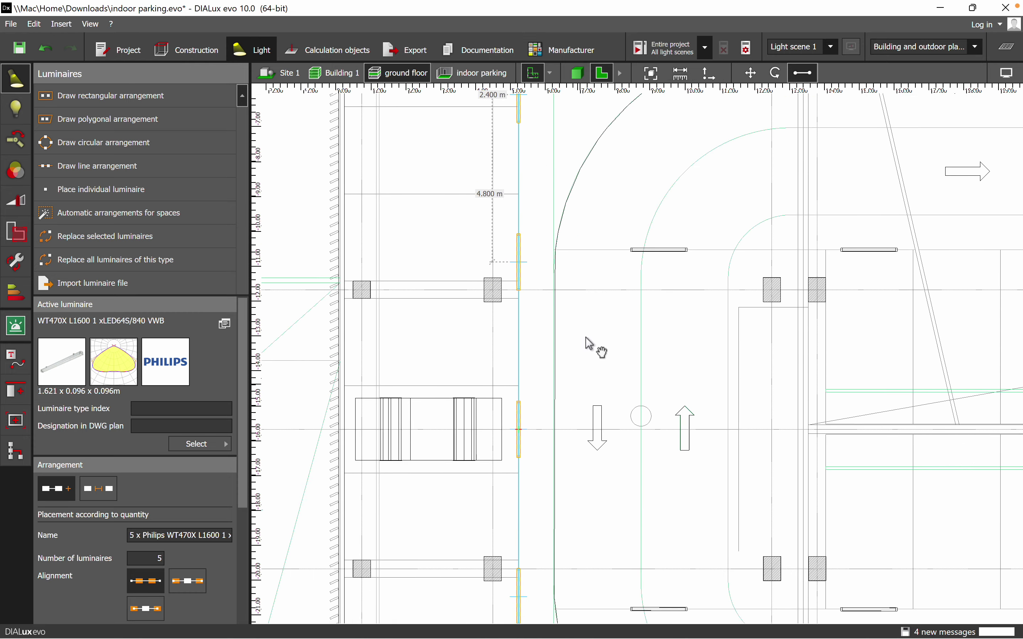
middle_click_drag(585, 338, 607, 222)
middle_click_drag(566, 444, 589, 214)
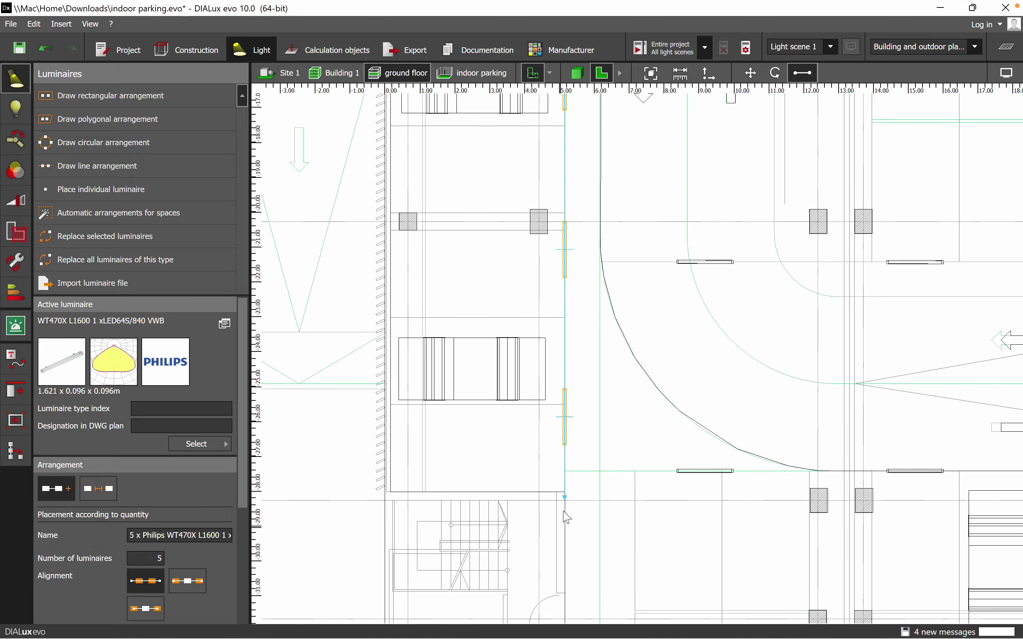
left_click(636, 458)
Calculate the entire project with all light scenes, decline saving it, and close the results overview after reading the workplane illuminance.
scroll(555, 419, "down", 1)
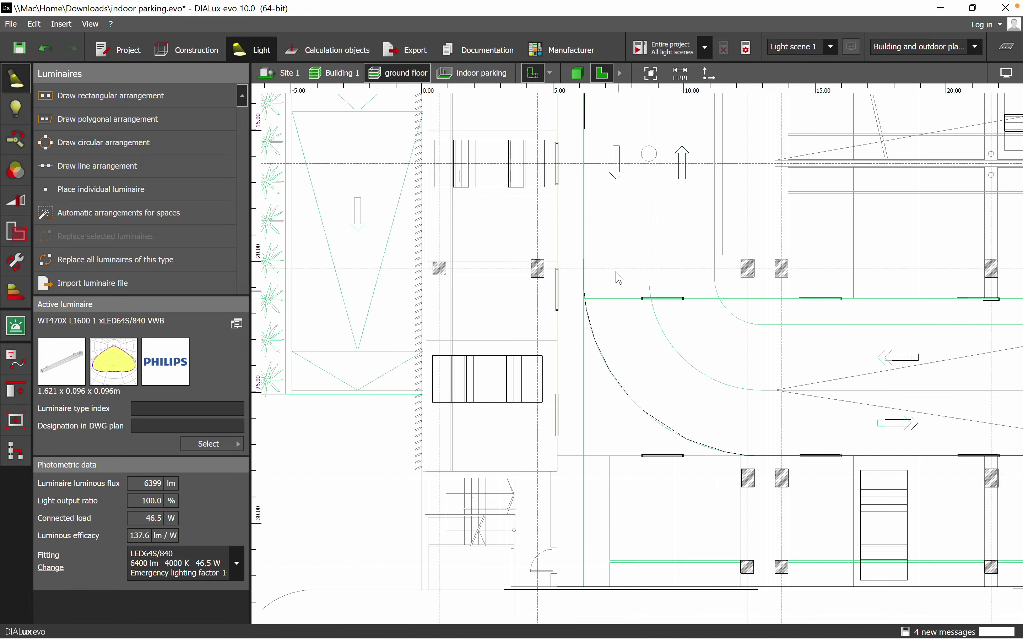
scroll(589, 296, "down", 1)
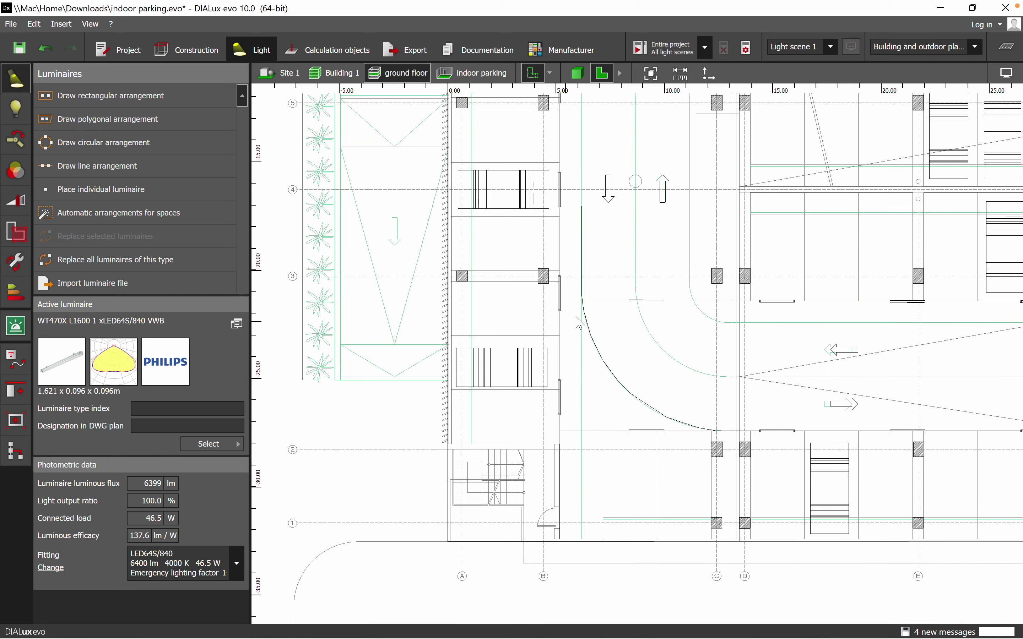
left_click(672, 47)
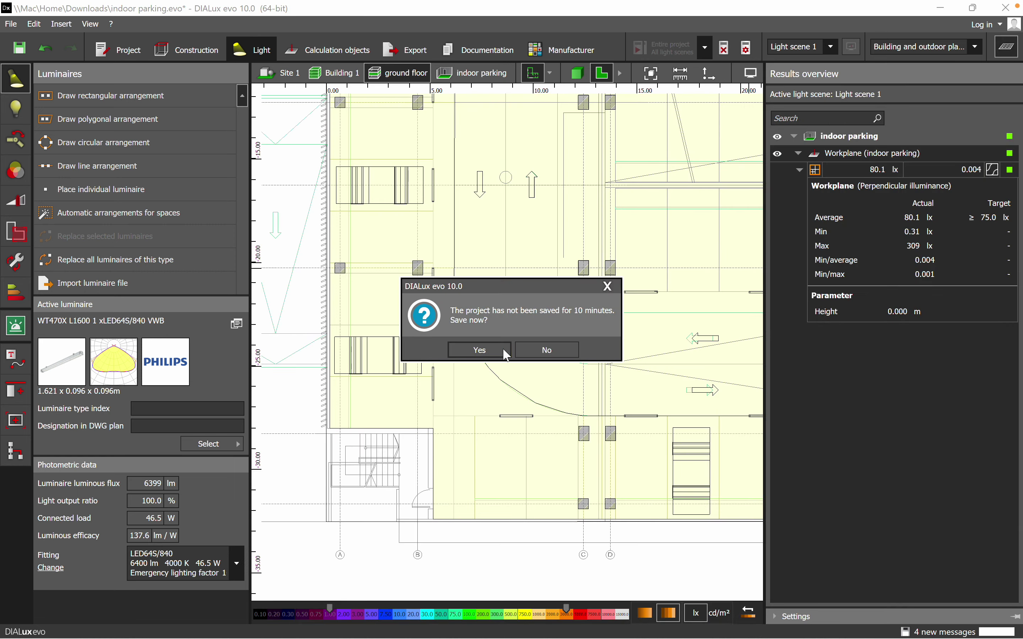
left_click(543, 351)
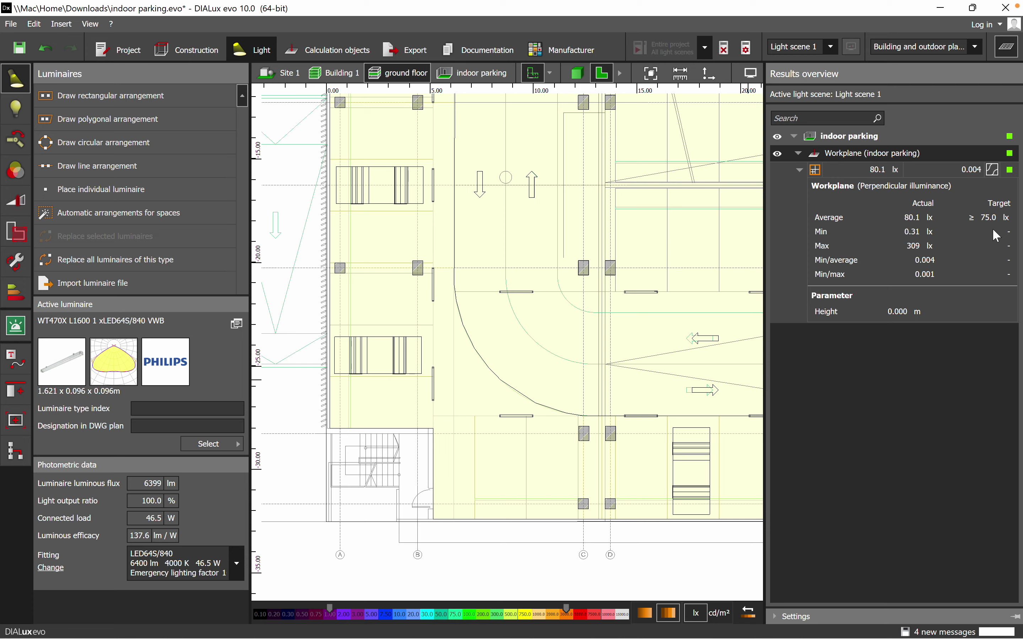
left_click(1012, 54)
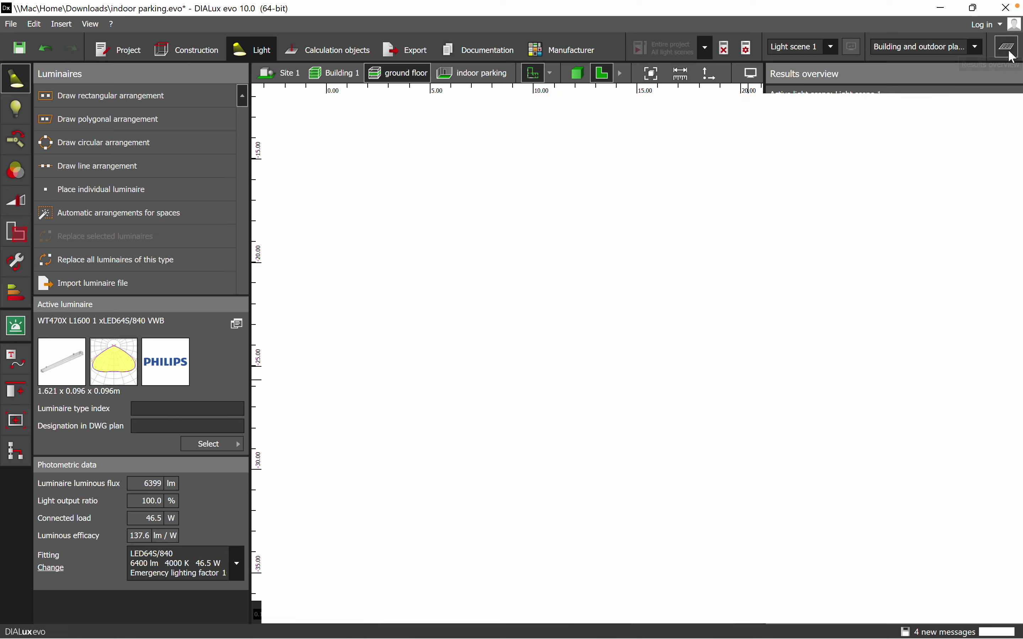
Look over the whole ground floor plan and view the calculated lighting in 3D.
scroll(589, 387, "down", 5)
middle_click_drag(719, 359, 557, 393)
scroll(601, 373, "down", 4)
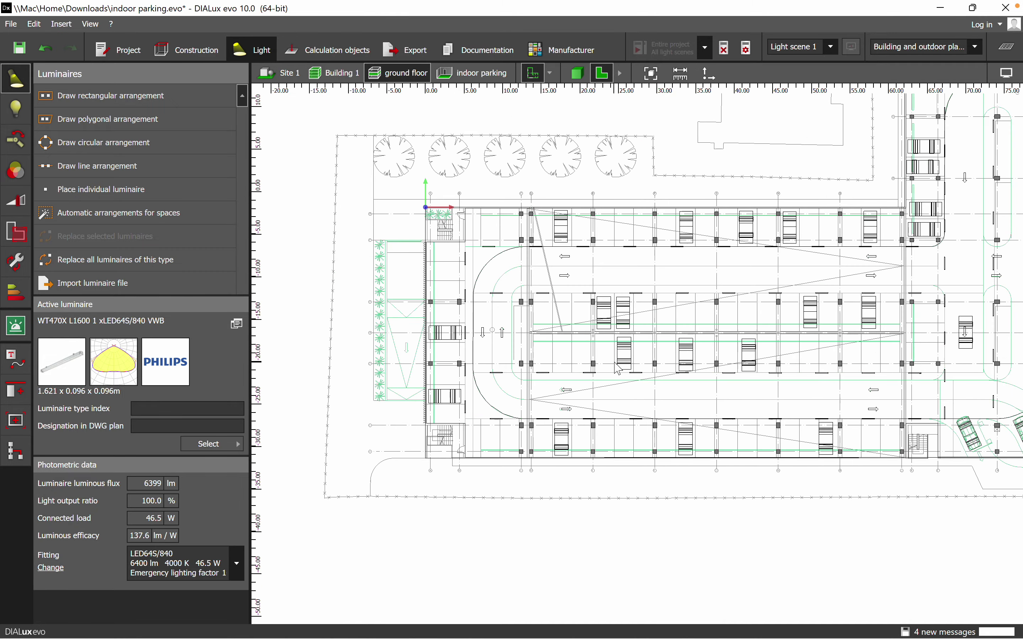
middle_click_drag(759, 333, 619, 365)
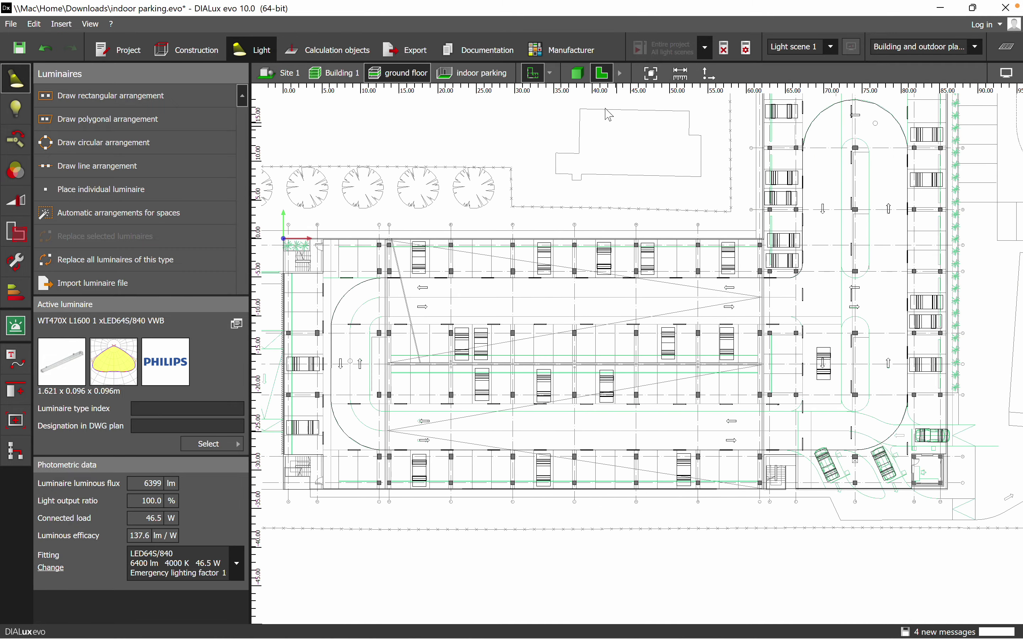
left_click(578, 72)
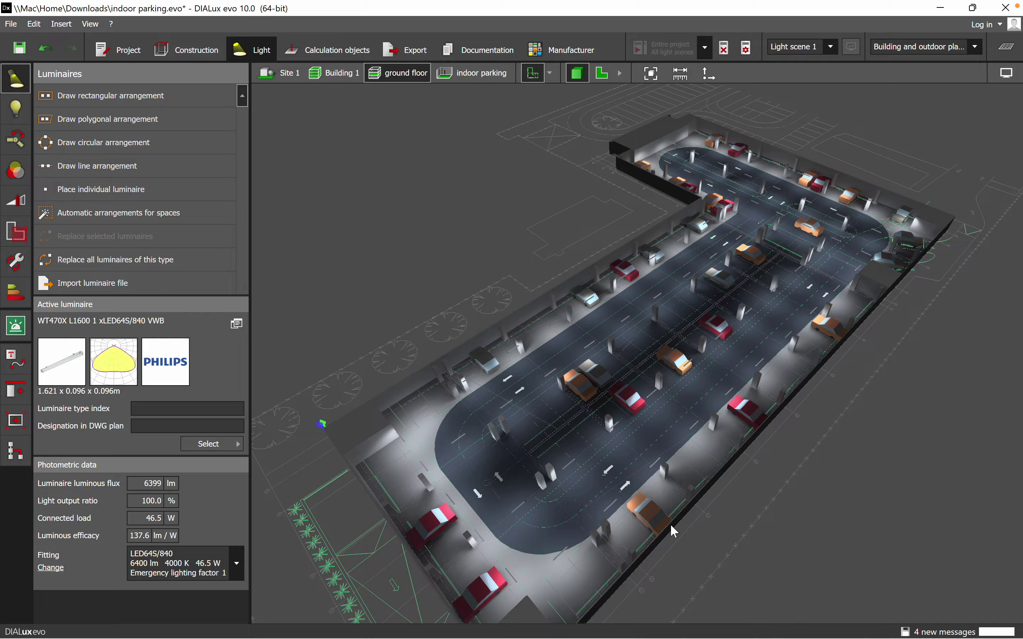
Display the calculated illuminance of the 3D ground floor in false colours.
right_click_drag(674, 531, 625, 513)
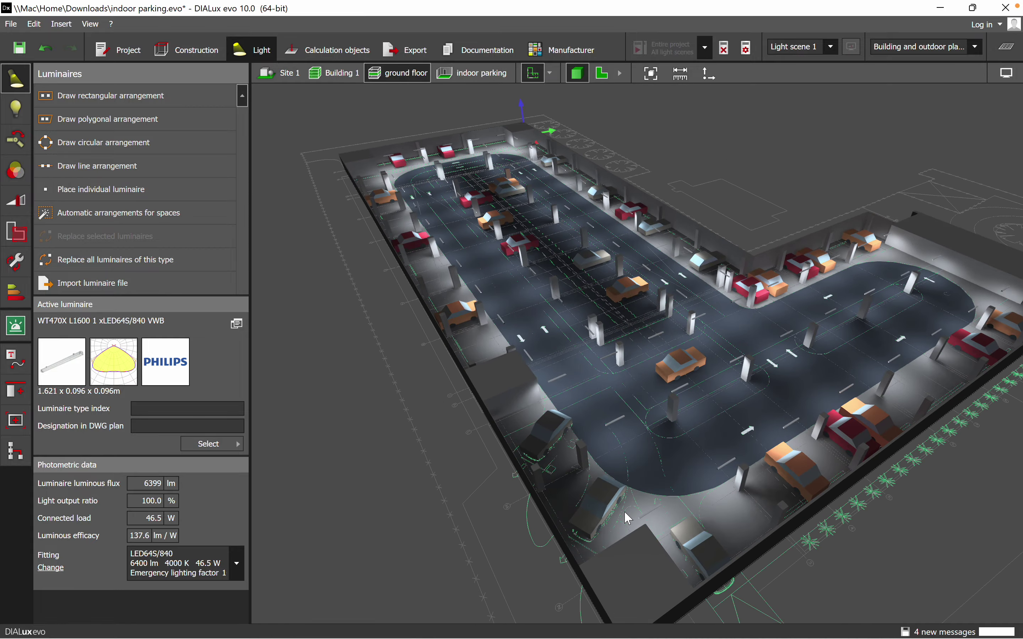
scroll(629, 518, "up", 10)
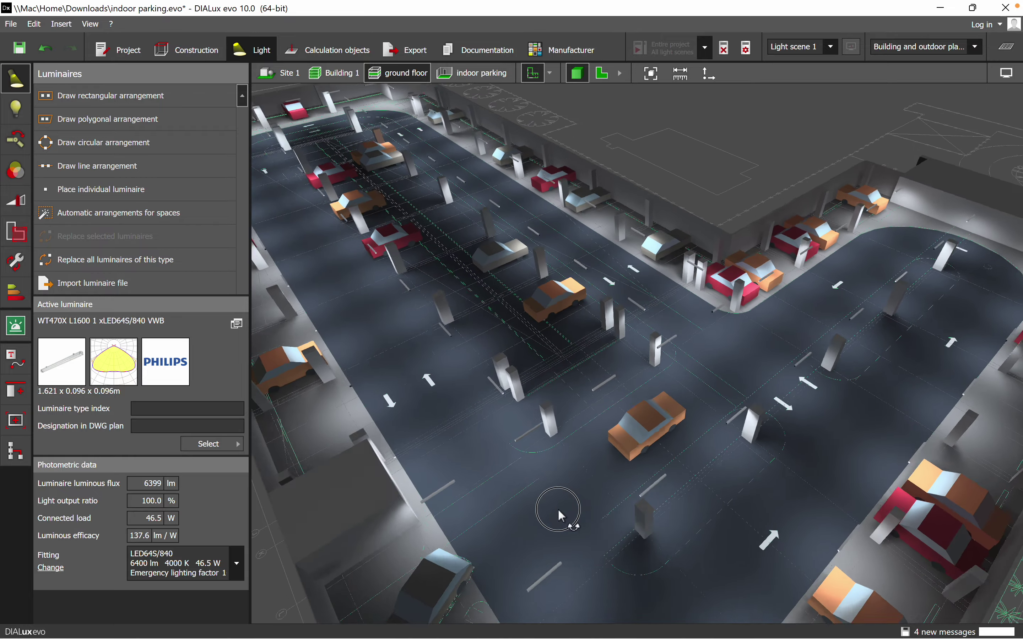
right_click_drag(559, 512, 641, 543)
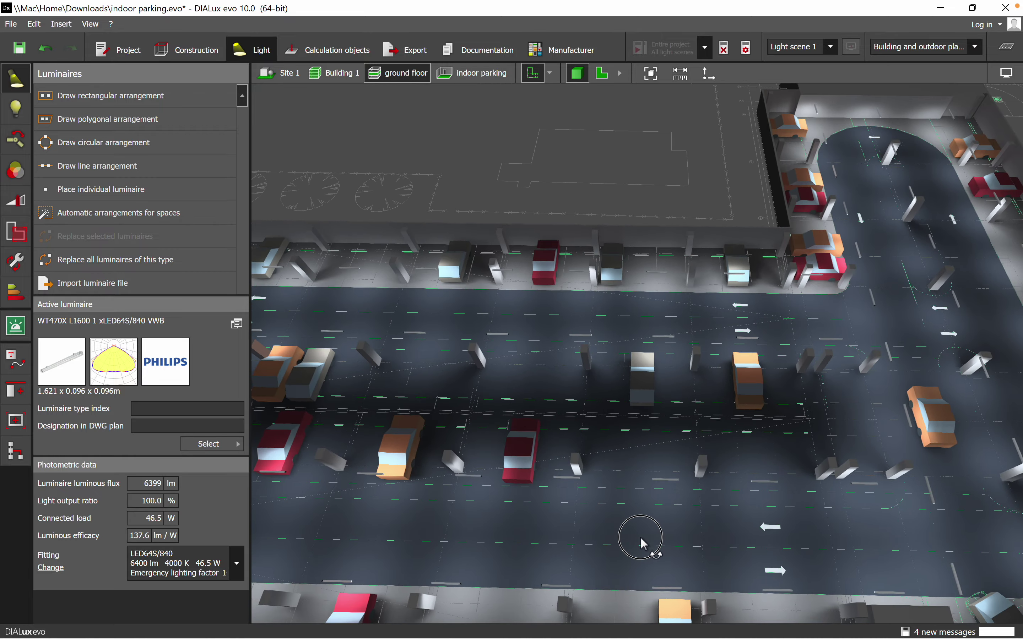
left_click(1007, 75)
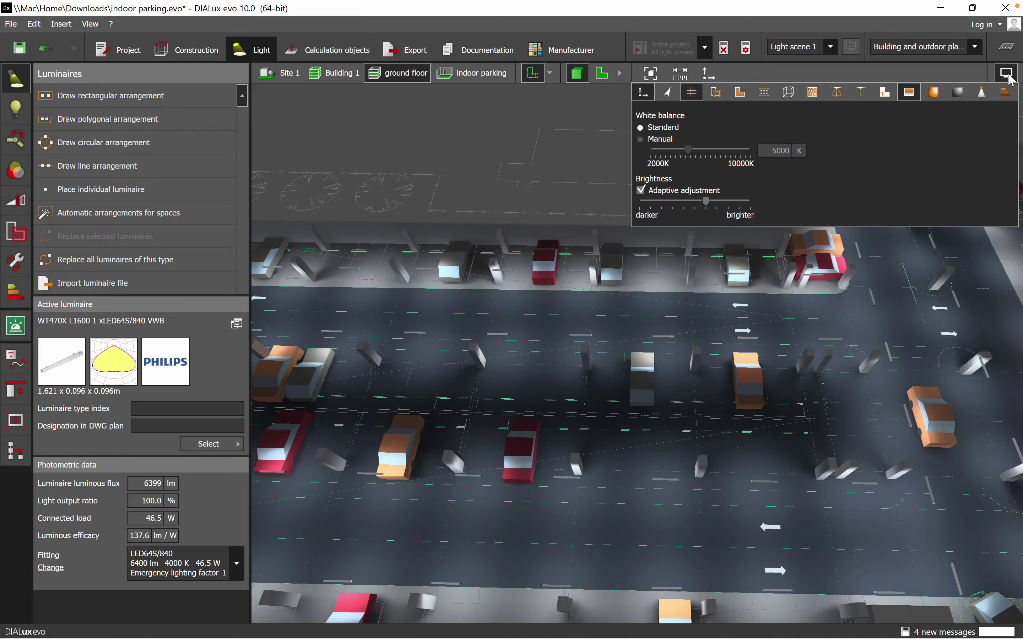
left_click(933, 92)
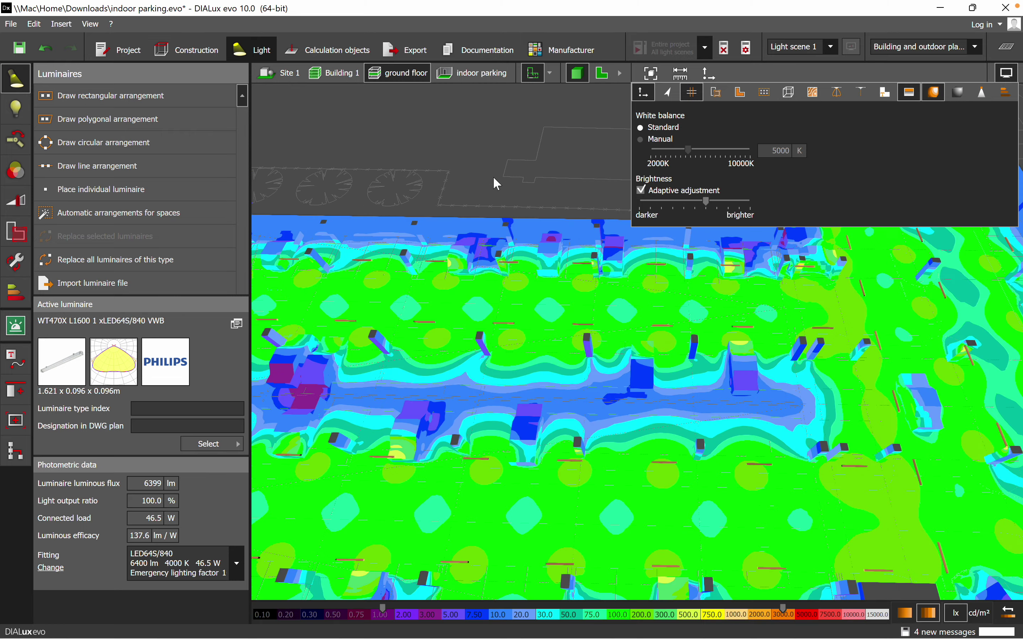
left_click(501, 109)
Examine the false-colour illuminance distribution across the driving lanes, the central parking rows and the outer parking bays.
scroll(471, 226, "down", 3)
middle_click_drag(470, 227, 549, 269)
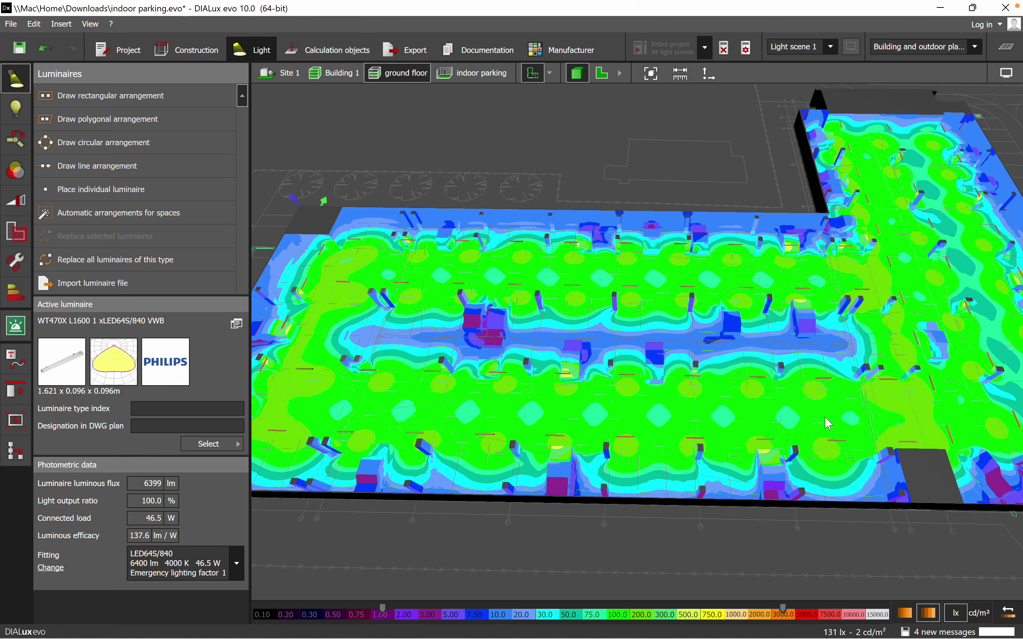
right_click_drag(635, 505, 742, 486)
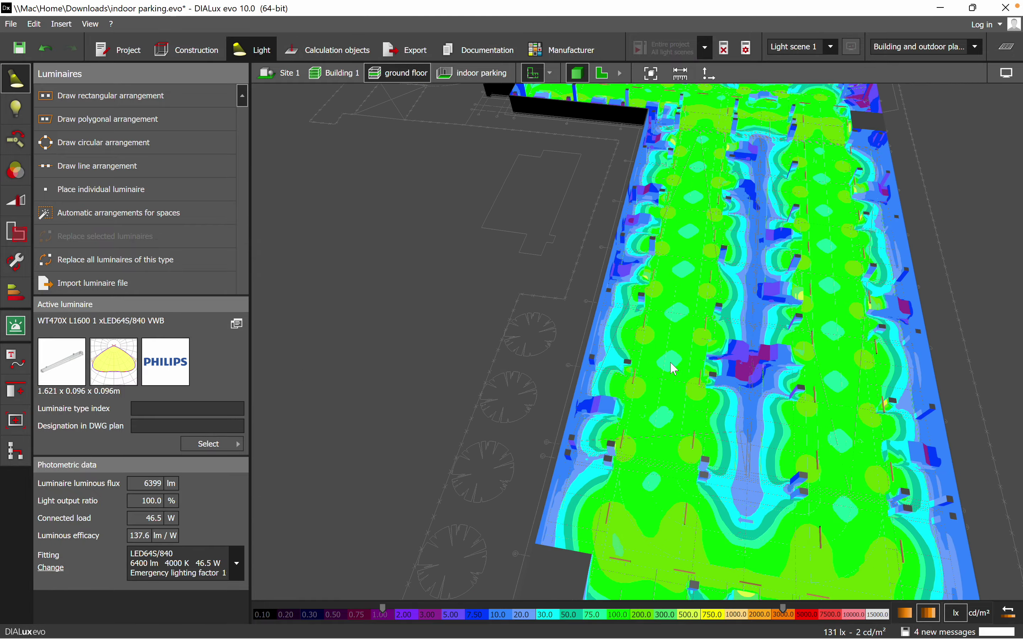
scroll(673, 369, "up", 3)
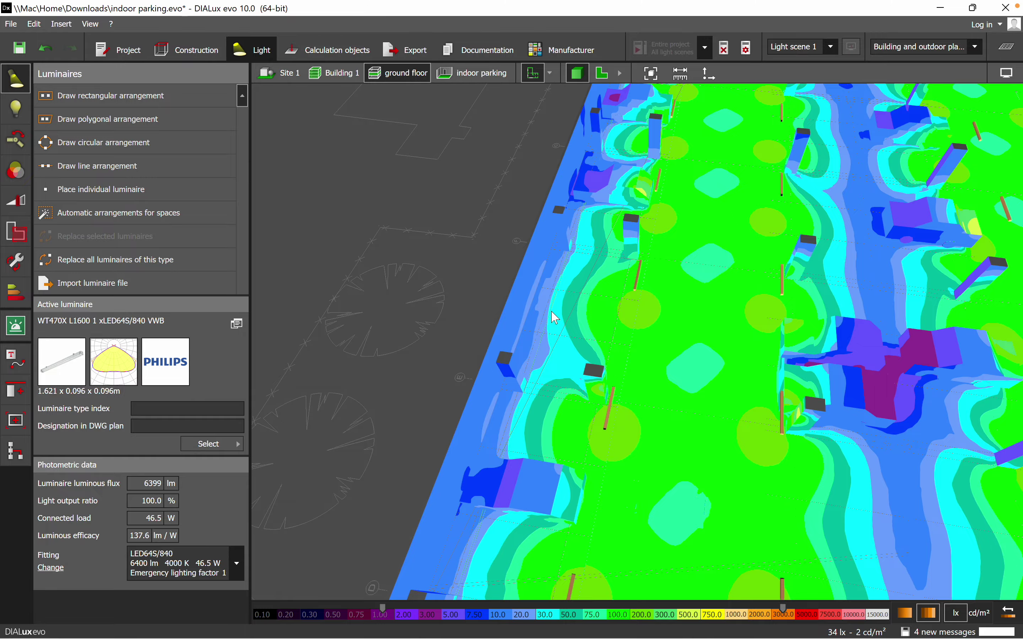
scroll(555, 318, "down", 8)
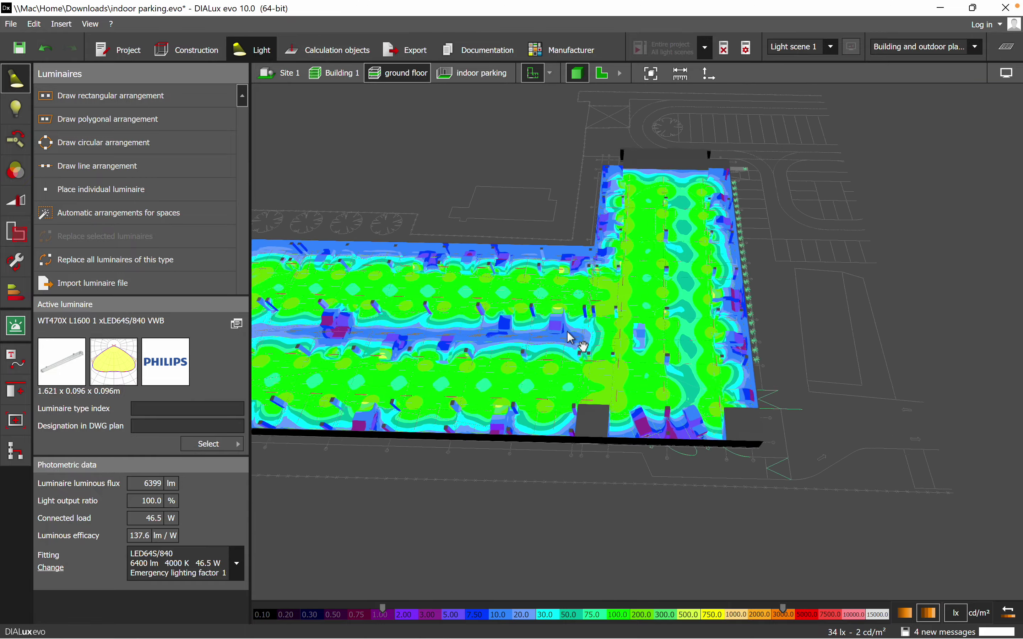
scroll(568, 332, "up", 5)
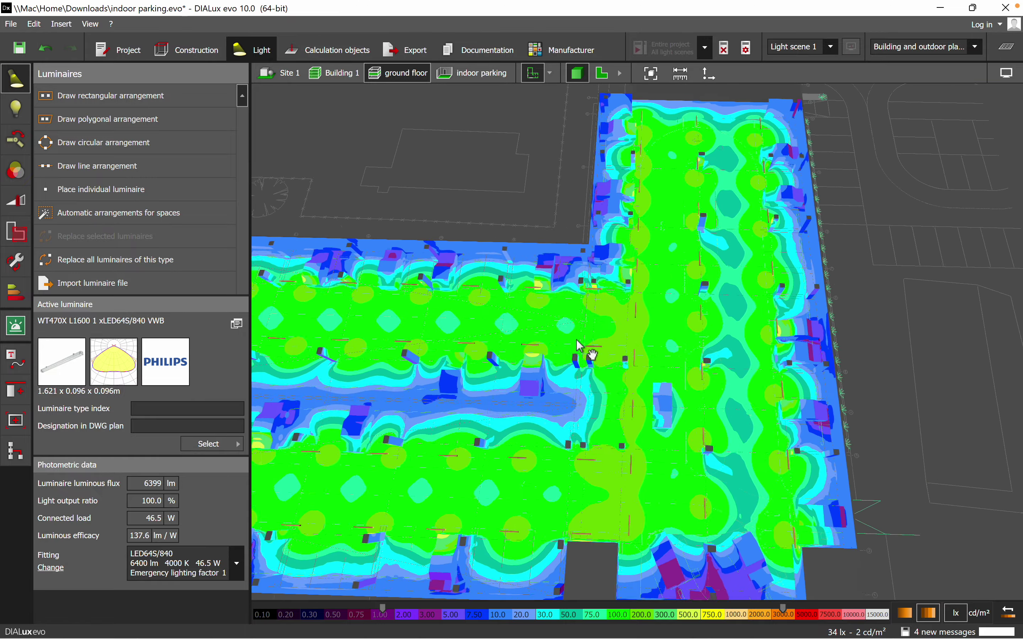
middle_click_drag(576, 340, 722, 323)
right_click_drag(505, 408, 505, 412)
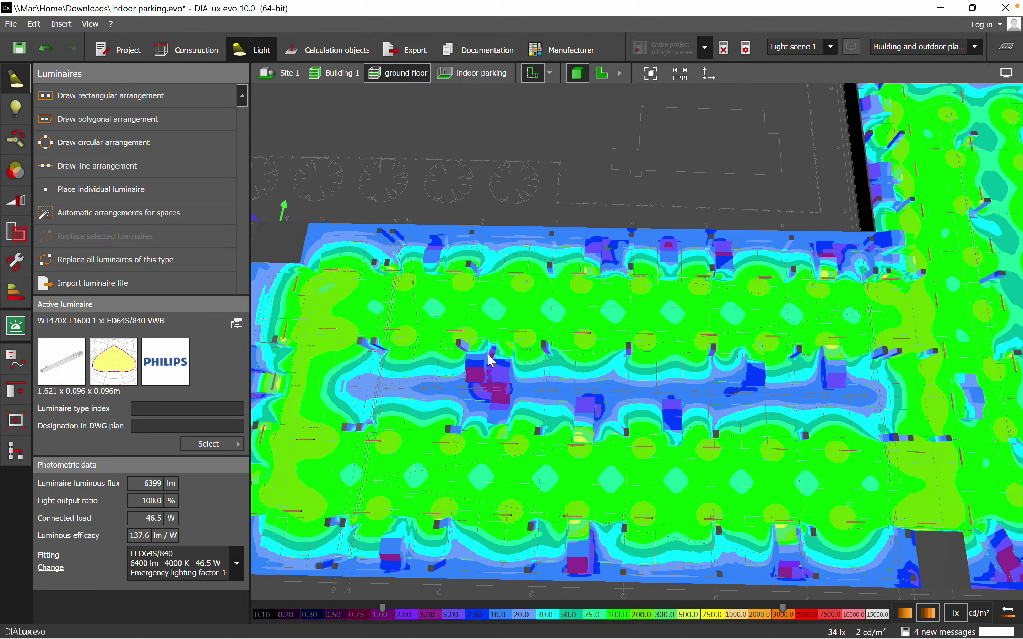
scroll(490, 359, "down", 2)
middle_click_drag(676, 348, 633, 337)
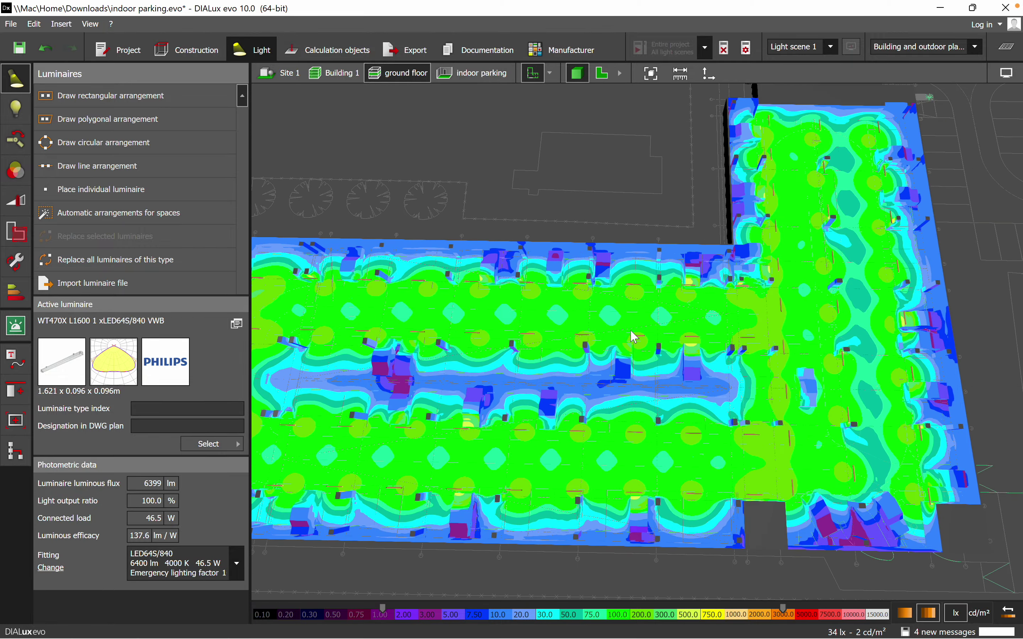
scroll(562, 322, "up", 3)
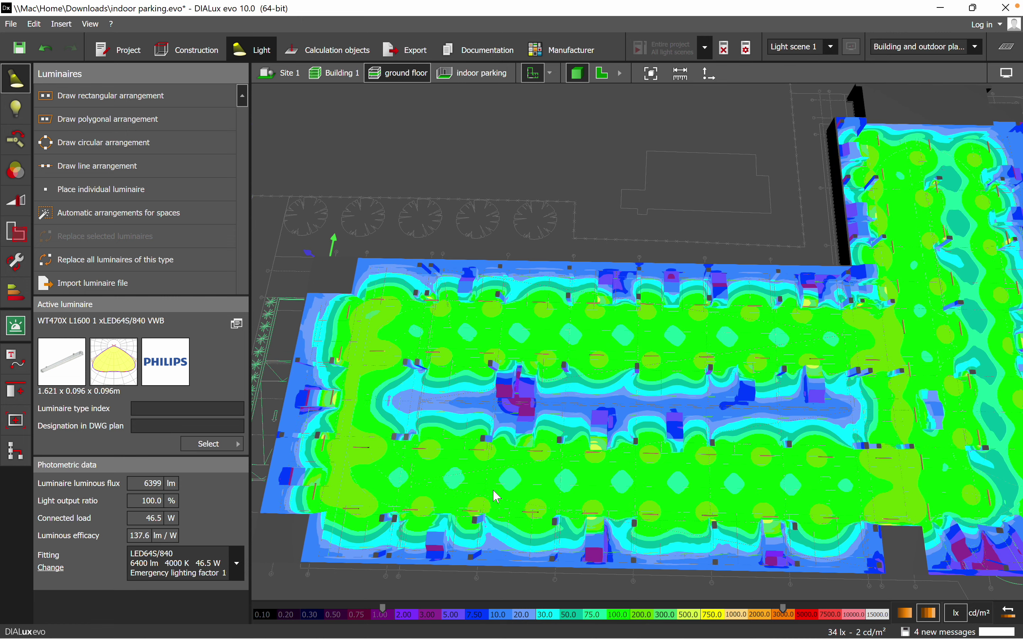
Examine the false-colour light levels up close at the lane's turning end and around the central parking rows.
right_click_drag(497, 496, 625, 449)
scroll(624, 448, "up", 5)
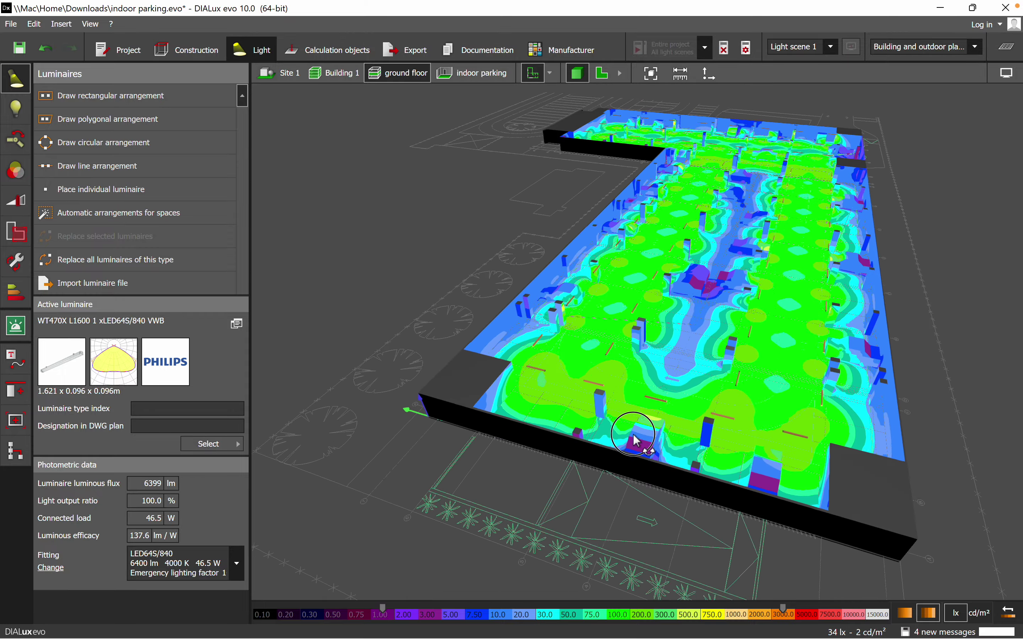
scroll(650, 393, "up", 2)
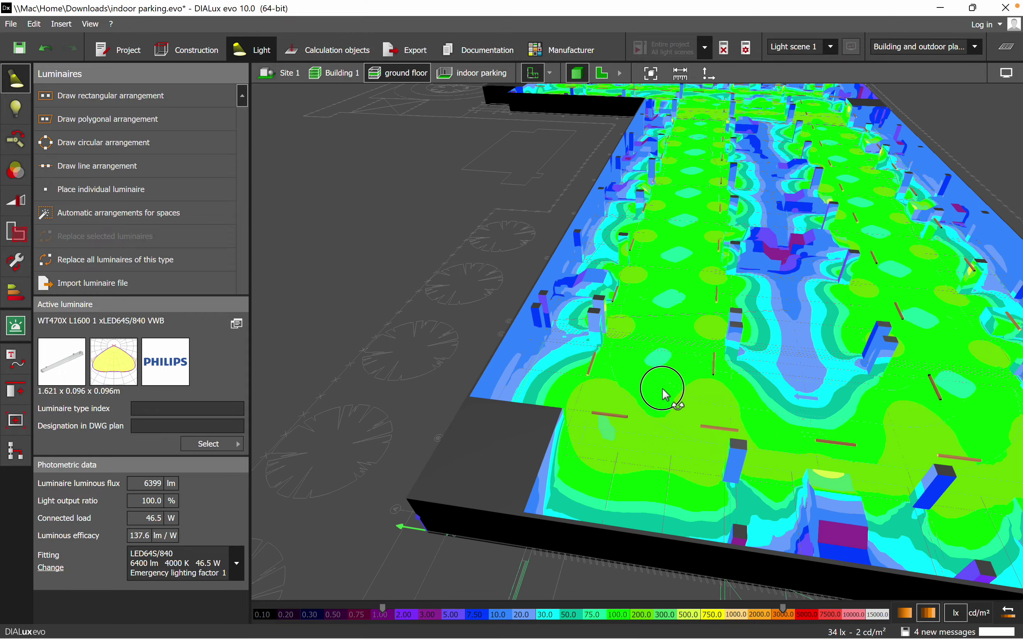
scroll(643, 282, "up", 2)
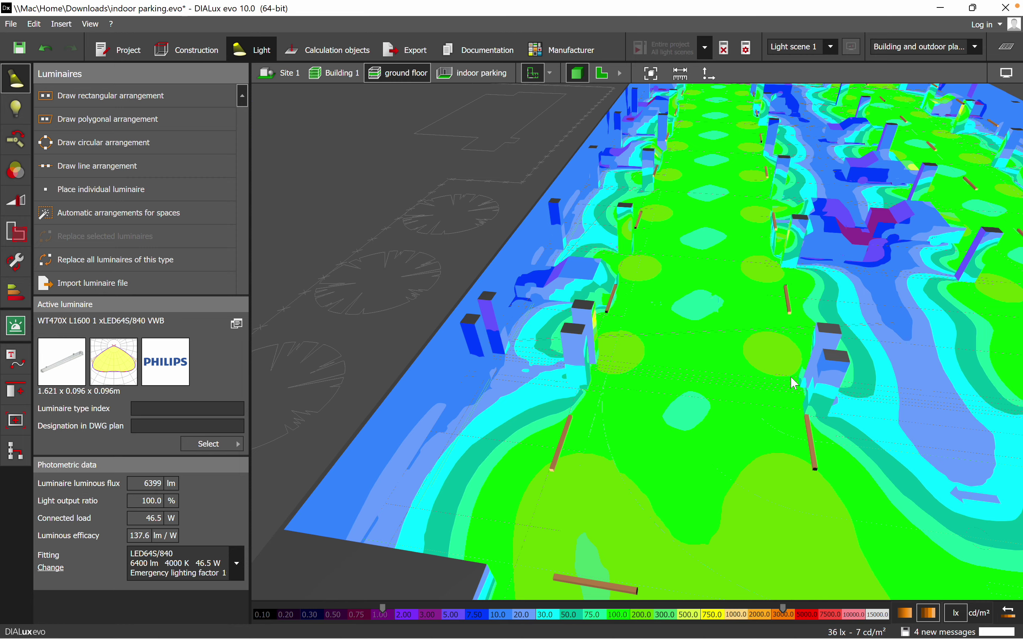
right_click_drag(793, 380, 585, 416)
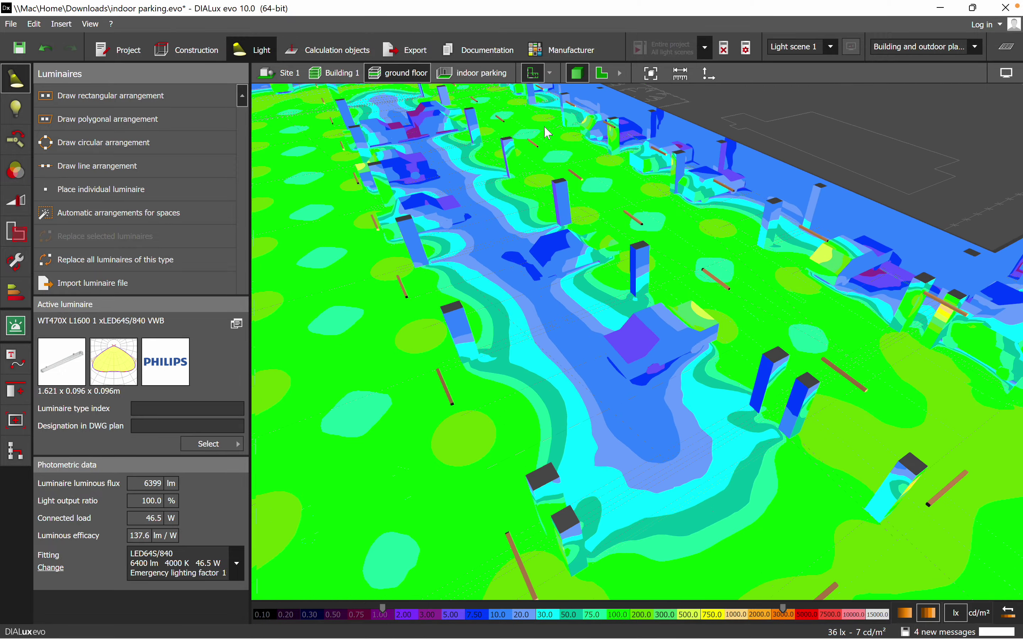
Turn off the false-colour display to return to the rendered view, and close the display options.
left_click(1006, 74)
left_click(934, 92)
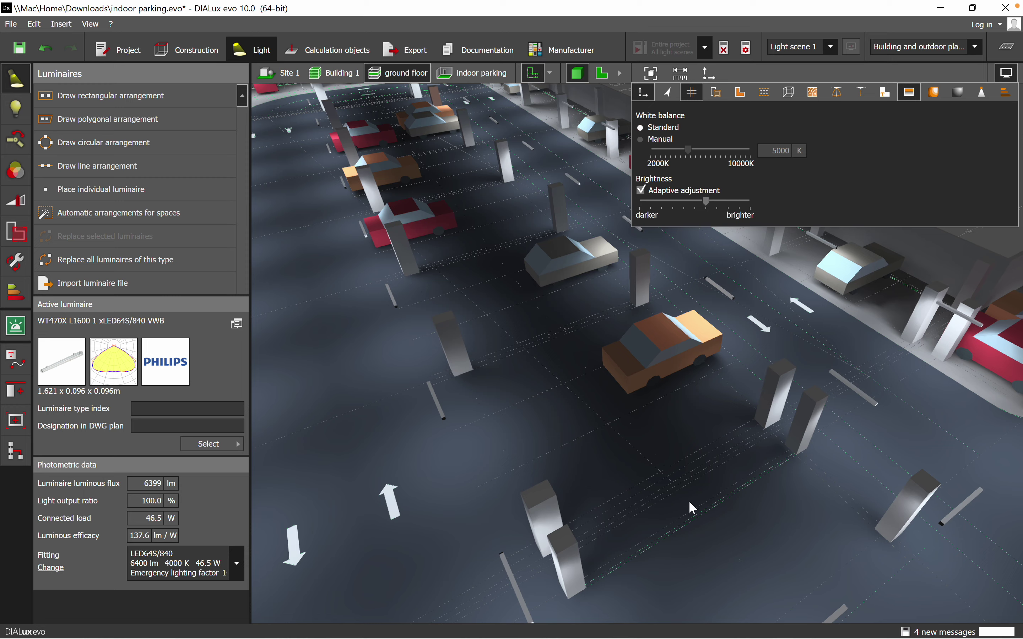
left_click(931, 413)
Inspect the rendered lighting along the long driving lanes and in the adjoining wing of the parking.
scroll(687, 314, "down", 2)
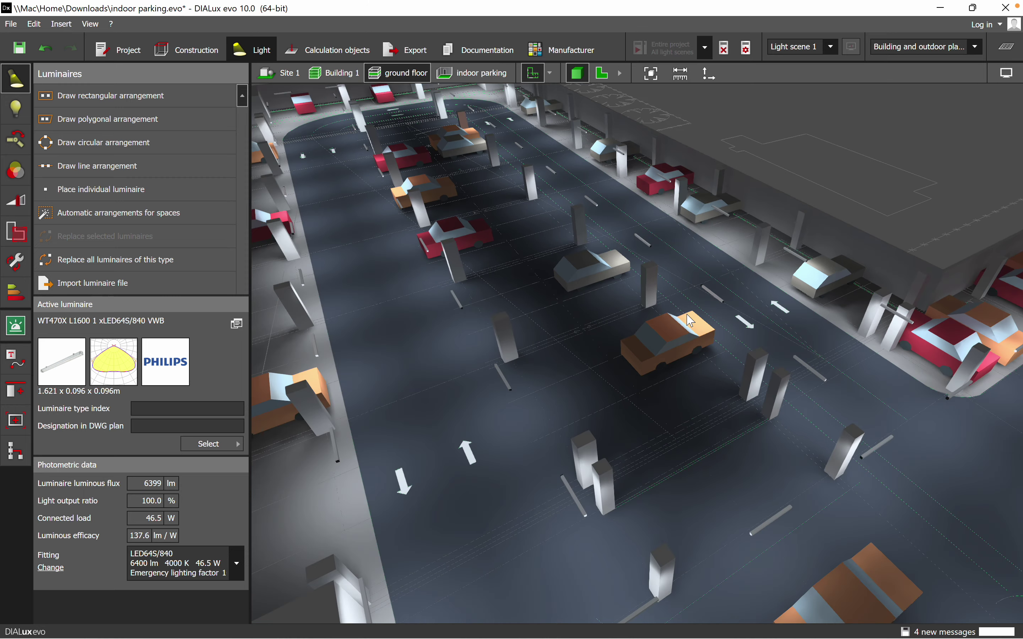
middle_click_drag(702, 338, 728, 329)
middle_click_drag(813, 393, 681, 383)
right_click_drag(669, 380, 537, 269)
right_click_drag(445, 496, 553, 529)
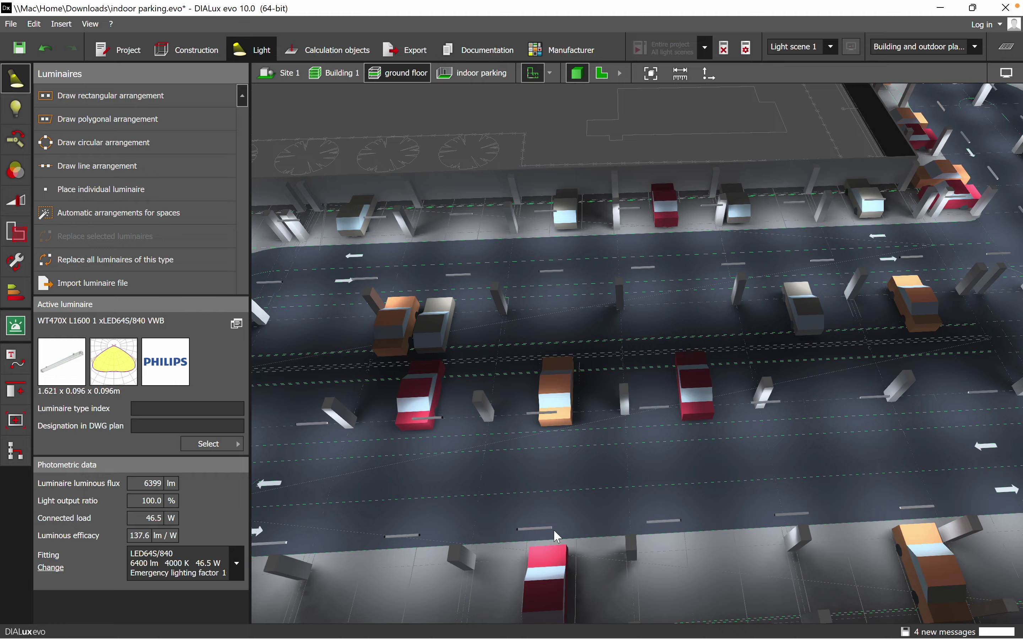
mouse_move(518, 432)
middle_mouse_down()
mouse_move(614, 439)
mouse_move(519, 441)
middle_mouse_up()
middle_click_drag(838, 424, 603, 439)
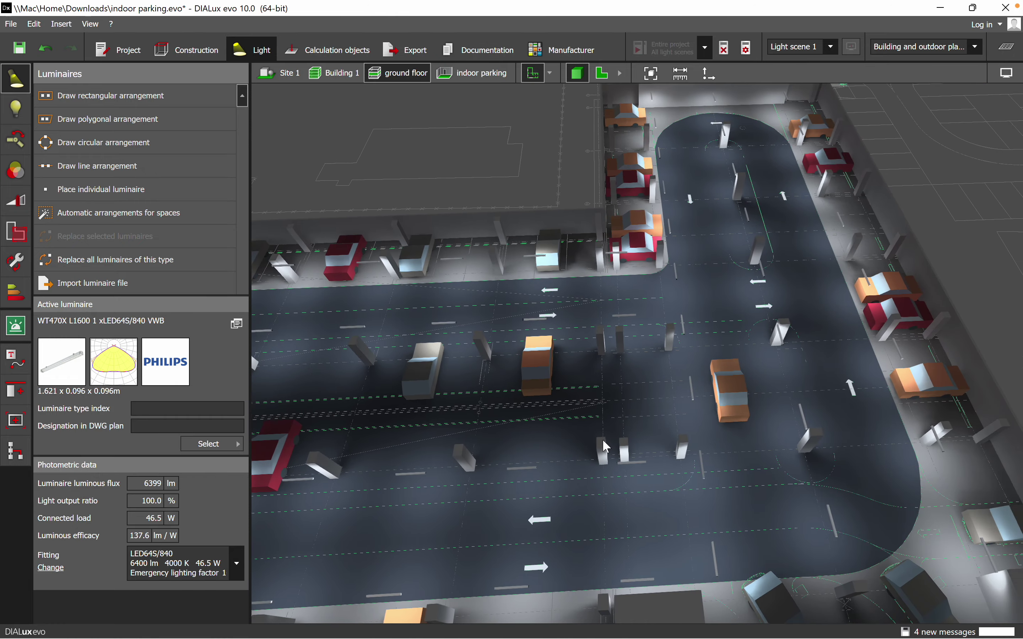
Inspect the rendered lighting lengthwise along the central parking rows and the two driving lanes beside them.
scroll(661, 351, "down", 1)
middle_click_drag(639, 488, 771, 442)
middle_click_drag(708, 390, 793, 370)
right_click_drag(677, 427, 752, 416)
left_click_drag(751, 417, 550, 447)
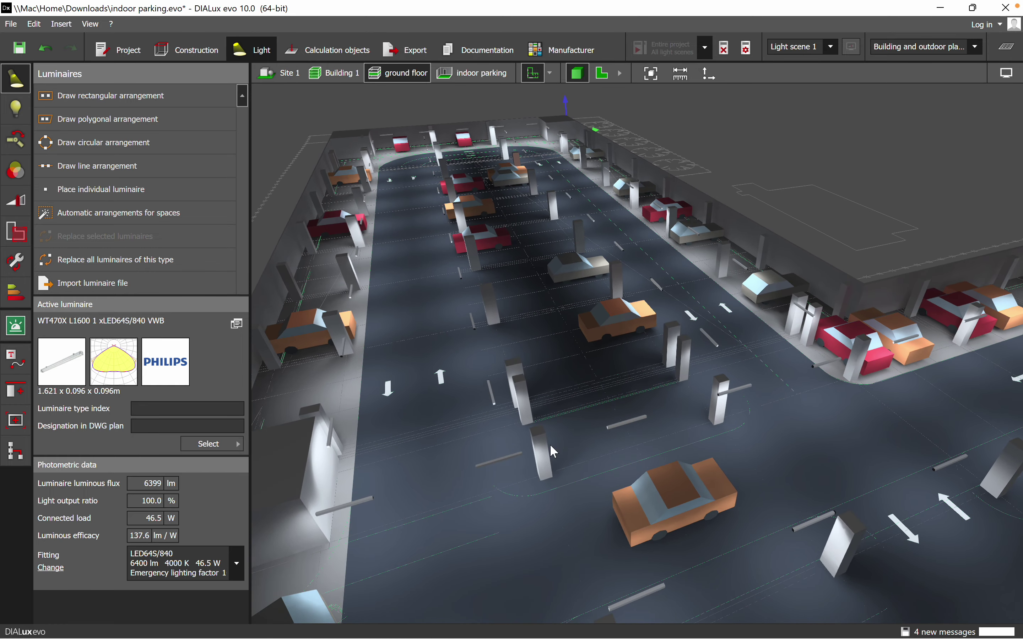
scroll(498, 438, "up", 2)
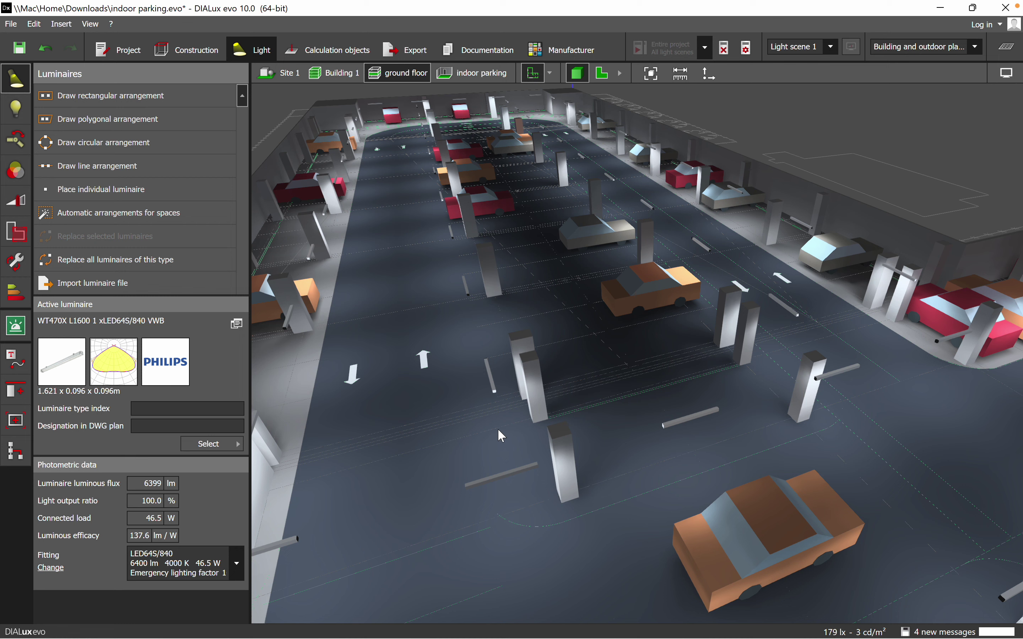
right_click_drag(494, 471, 467, 475)
middle_click_drag(579, 321, 600, 320)
left_click_drag(602, 326, 654, 336)
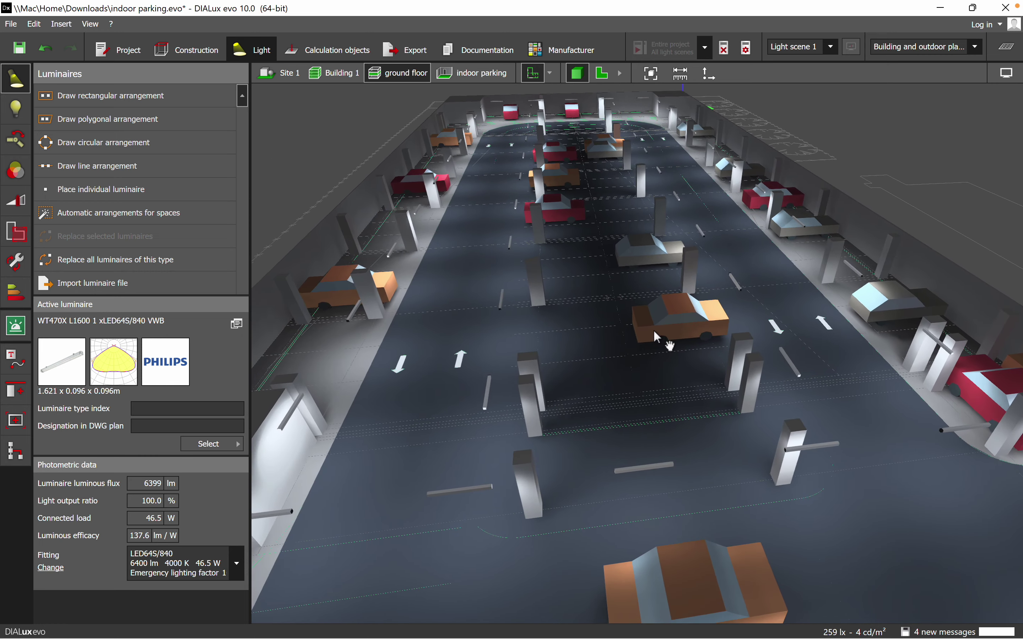